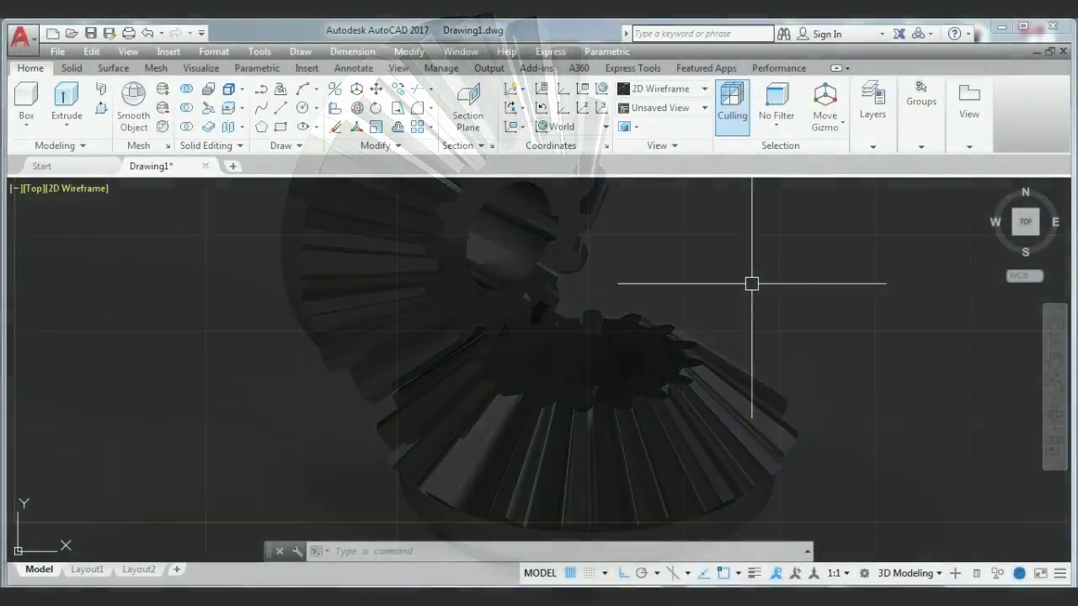
Draw a circle of radius 50.
text(c)
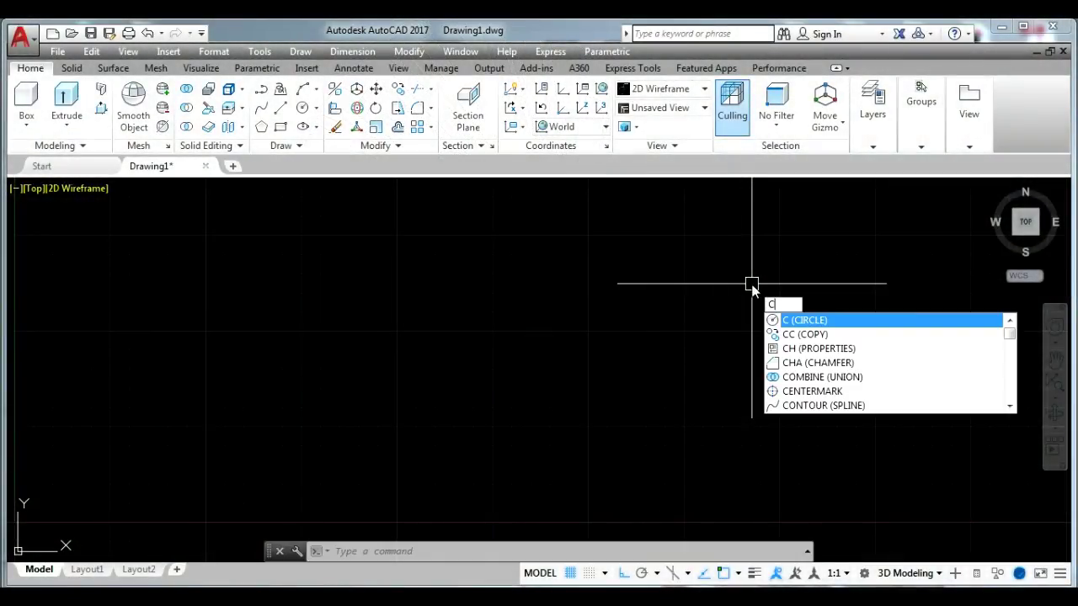
key(Return)
click(465, 344)
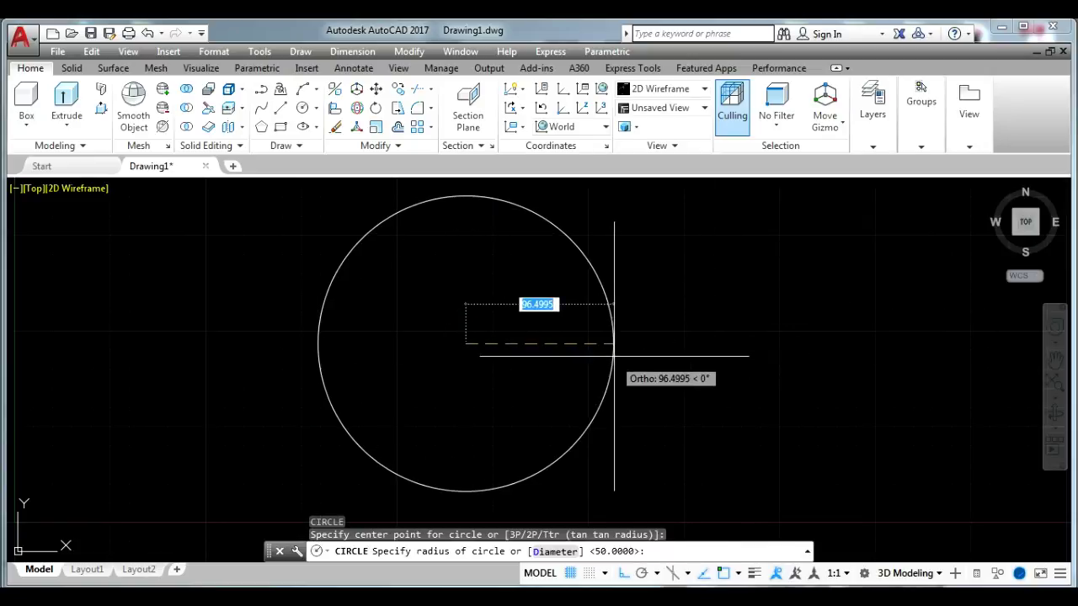
key(Return)
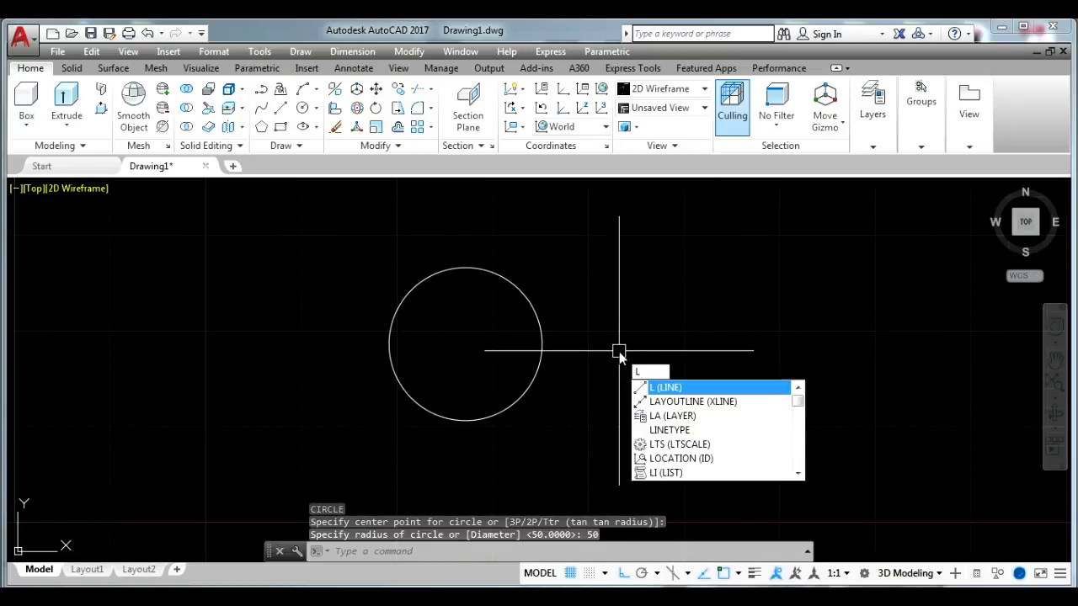
Draw a 10-unit vertical line up from the circle's top quadrant.
key(Return)
scroll(469, 264, up, 5)
click(463, 292)
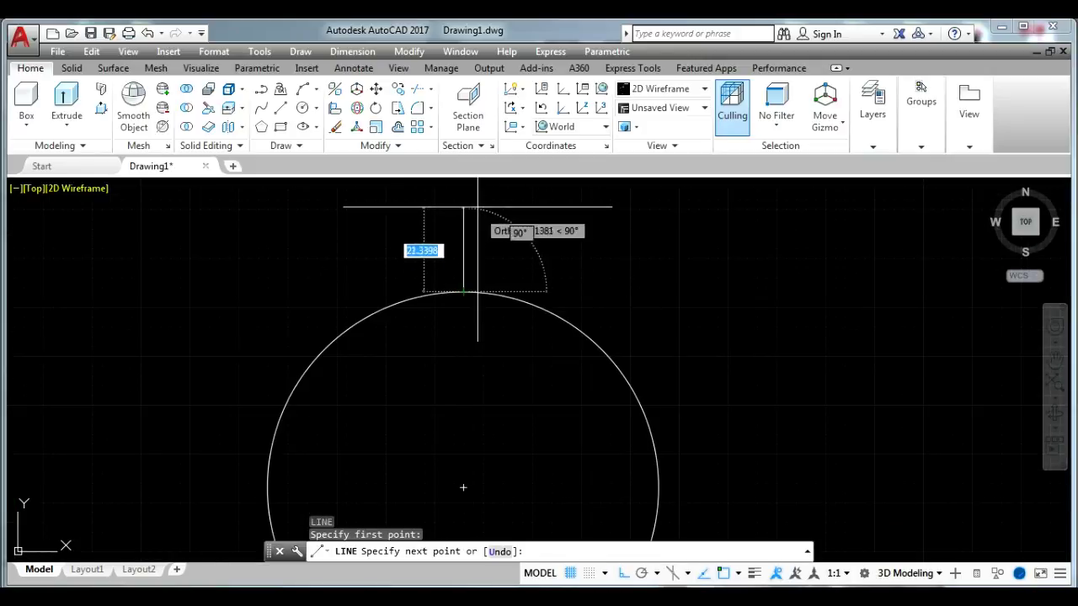
key(Return)
key(Escape)
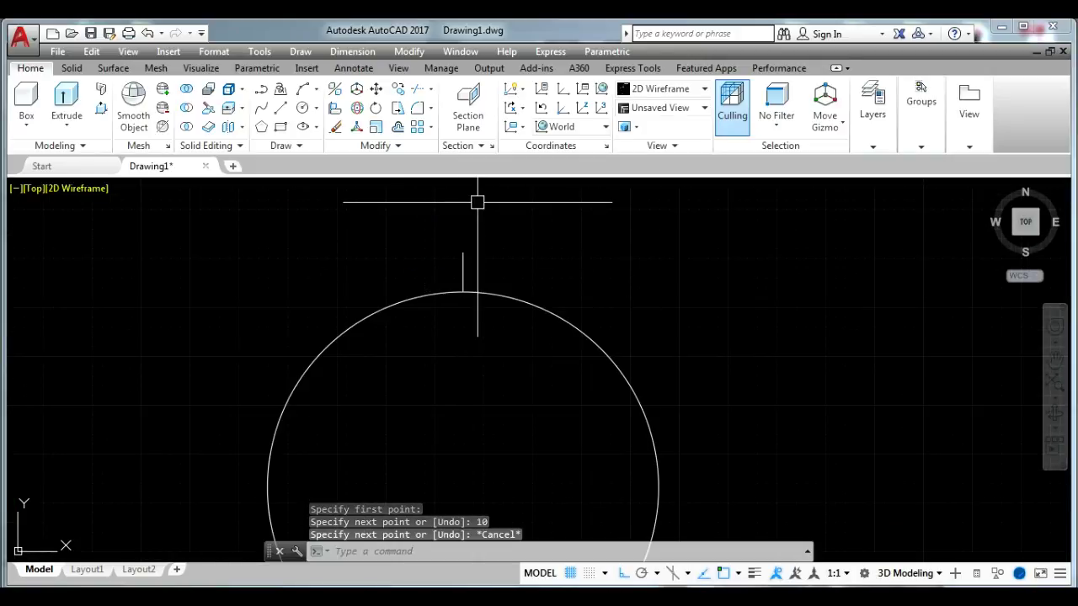
Draw a 5-unit cap line and move it by its midpoint onto the vertical line's top.
scroll(439, 245, up, 4)
key(Return)
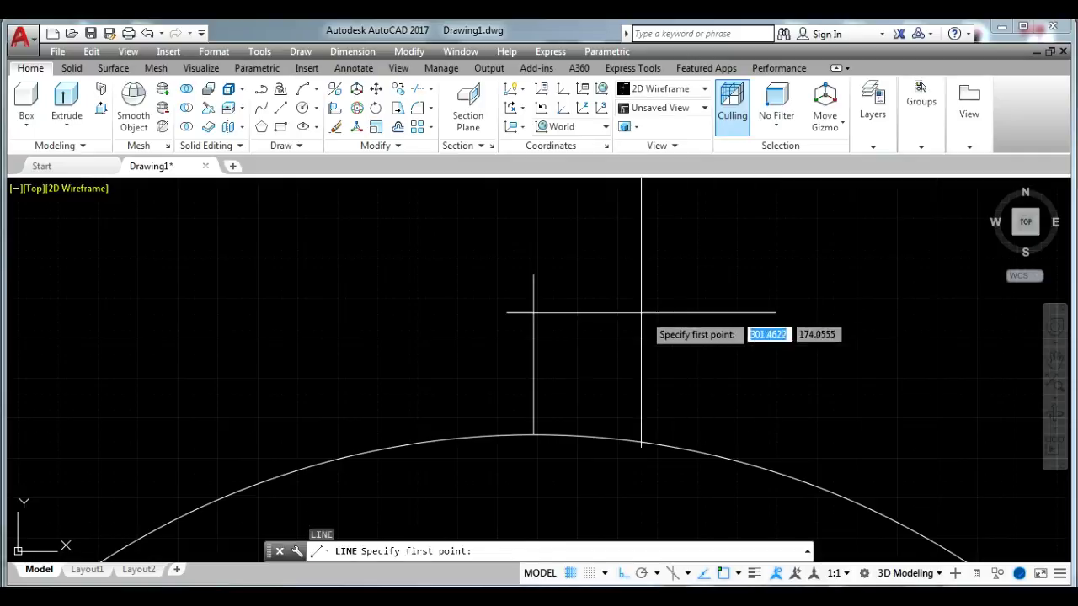
click(641, 312)
key(Return)
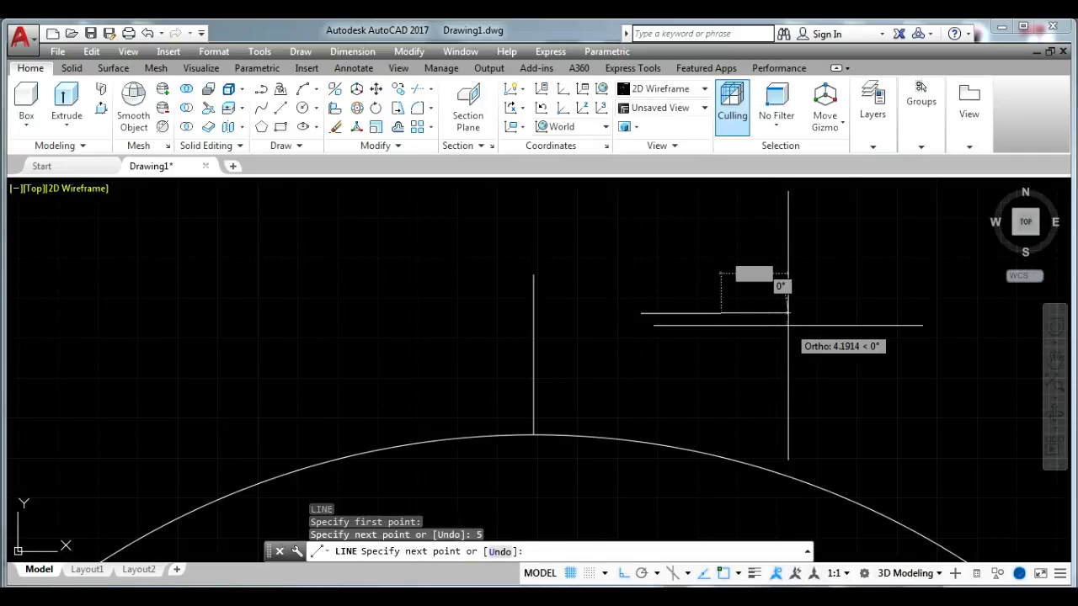
key(Escape)
click(731, 270)
click(665, 318)
click(681, 312)
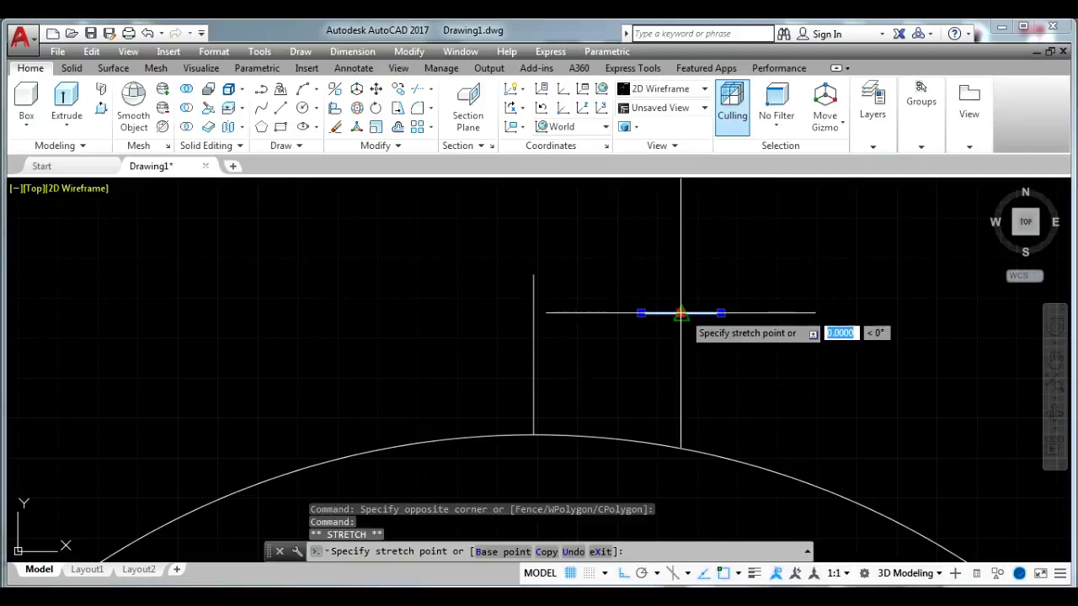
click(534, 274)
key(Escape)
Draw a 6-unit horizontal line leftward from the vertical line's base.
key(Return)
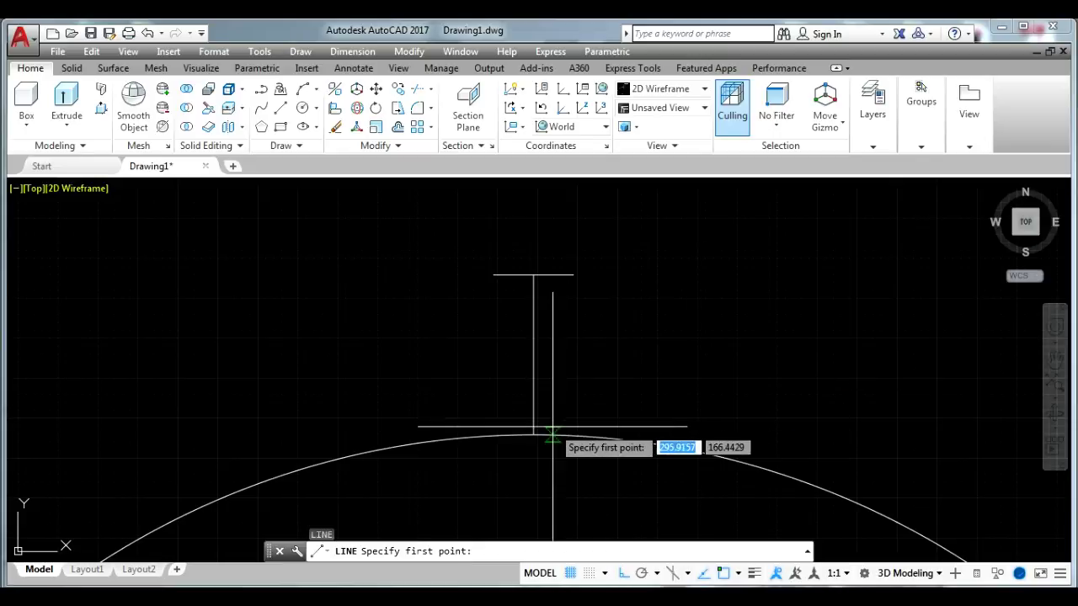
click(533, 436)
text(6)
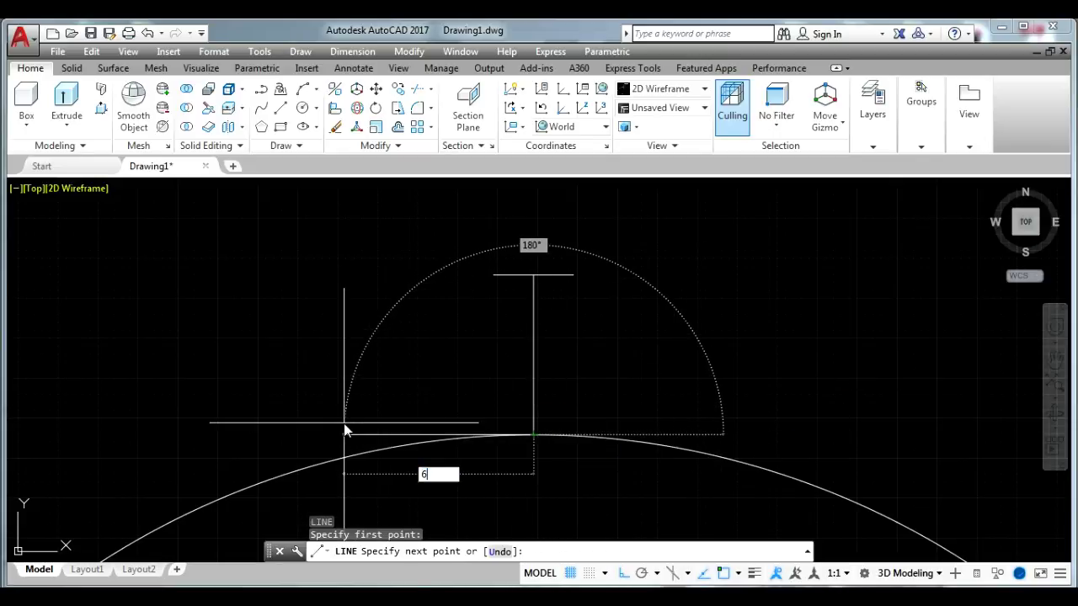
key(Return)
key(Escape)
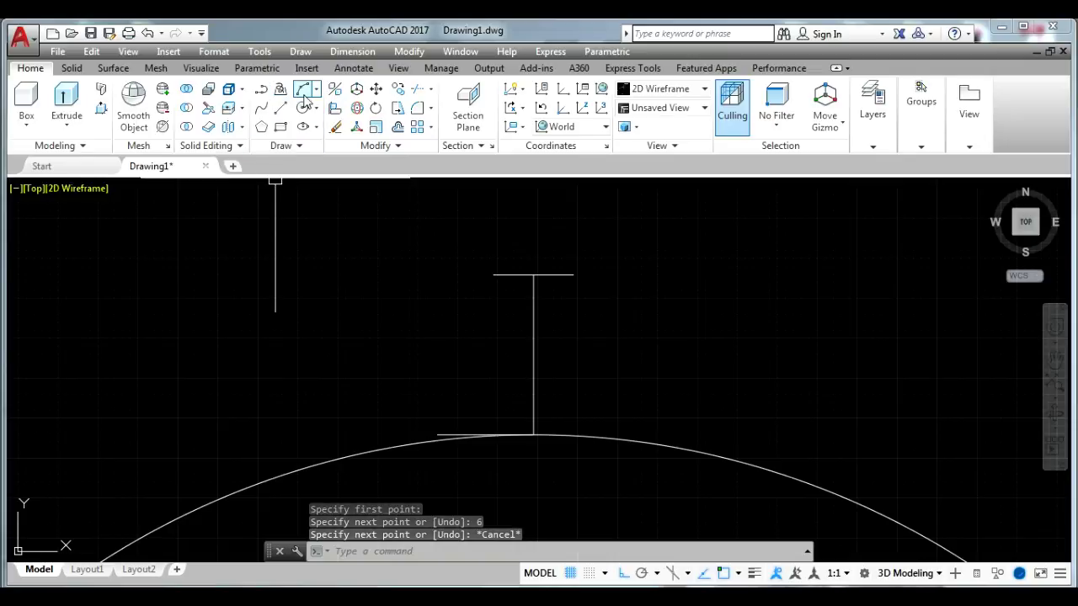
Draw a 3-point arc from the cap's left end through the base line's end to below the circle.
click(317, 90)
click(341, 110)
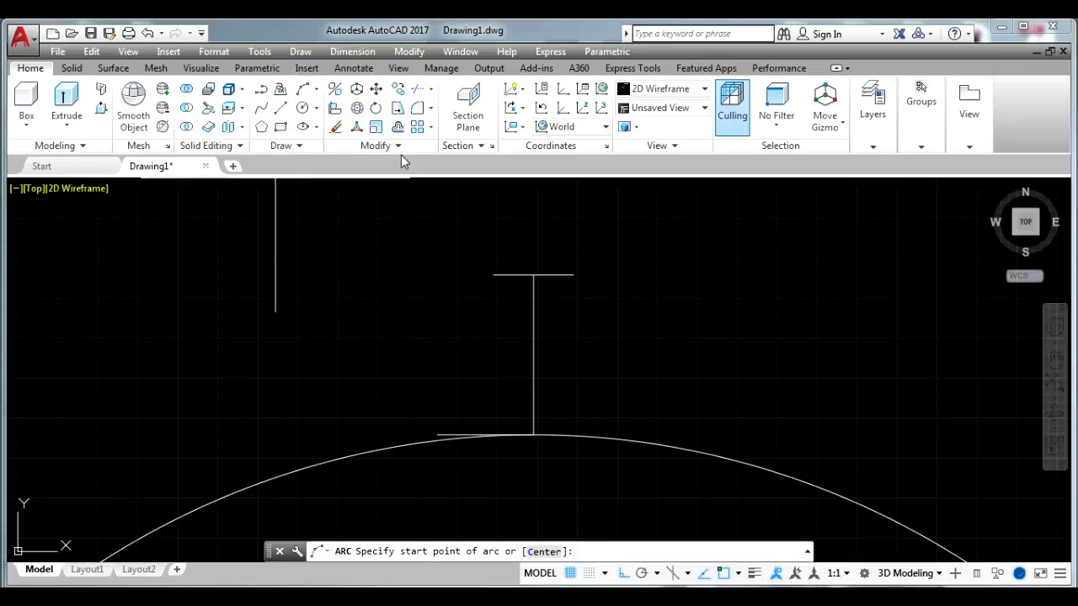
click(494, 275)
click(437, 436)
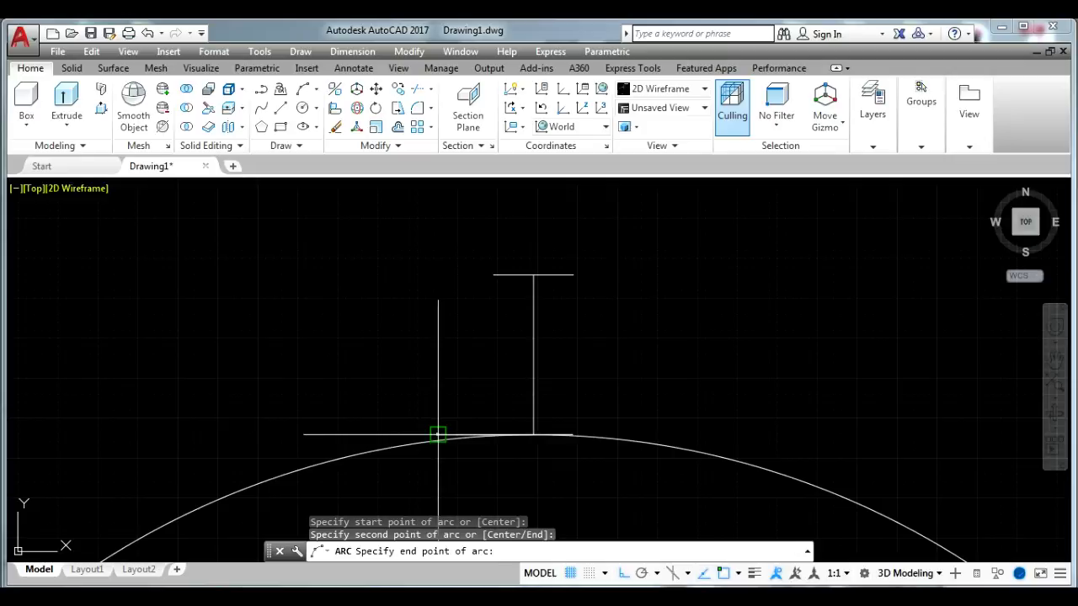
click(447, 476)
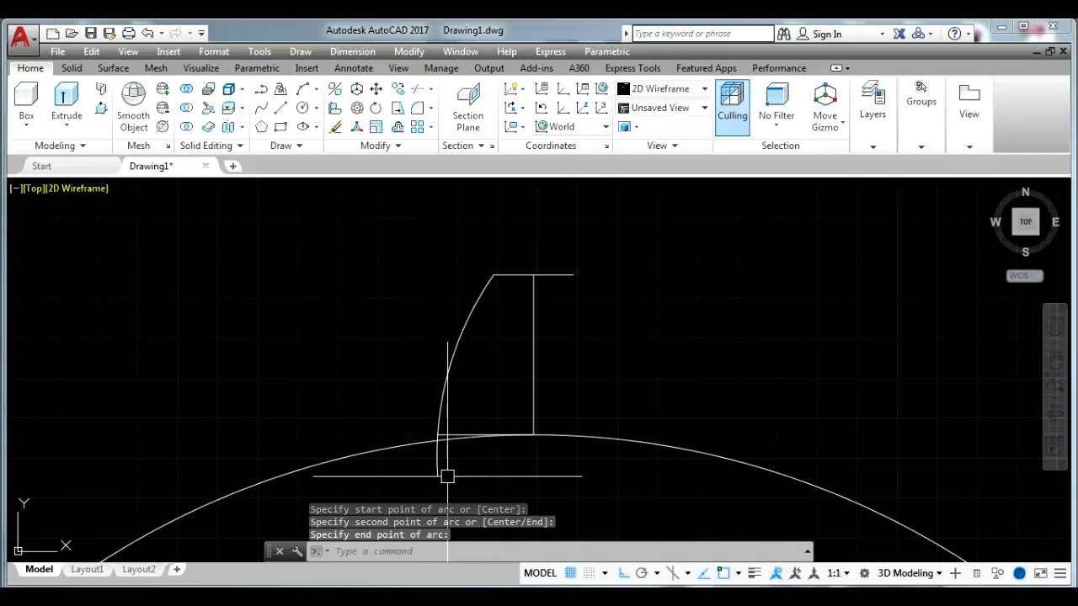
key(Escape)
Erase the base line and trim the arc's tail below the circle.
scroll(447, 476, up, 2)
click(446, 390)
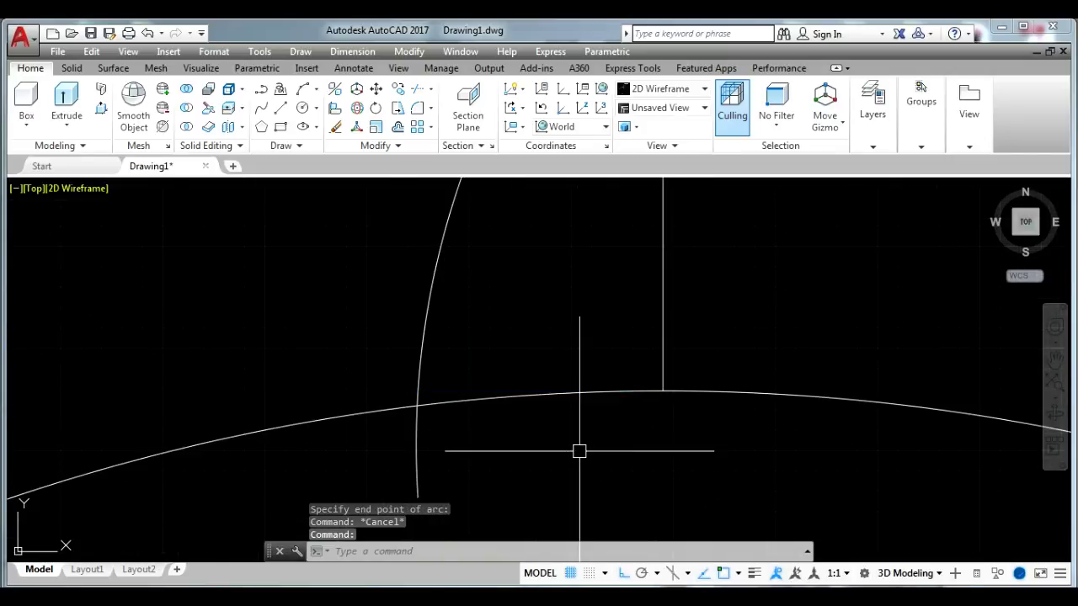
key(Delete)
key(Return)
key(Return)
click(500, 460)
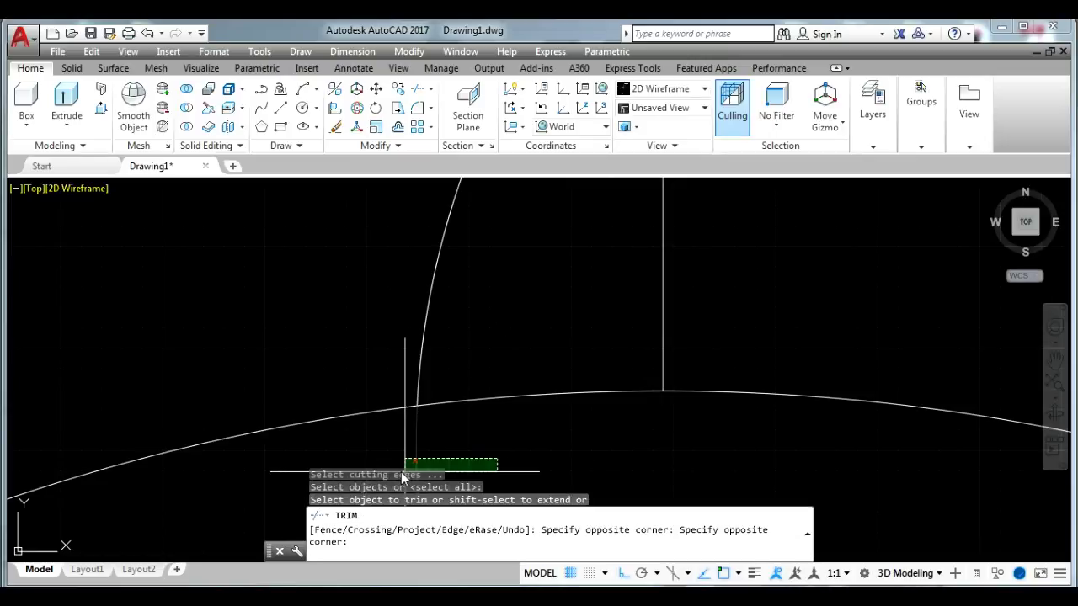
click(397, 406)
key(Escape)
Mirror the curved flank across the vertical line, keeping the original.
scroll(419, 406, down, 4)
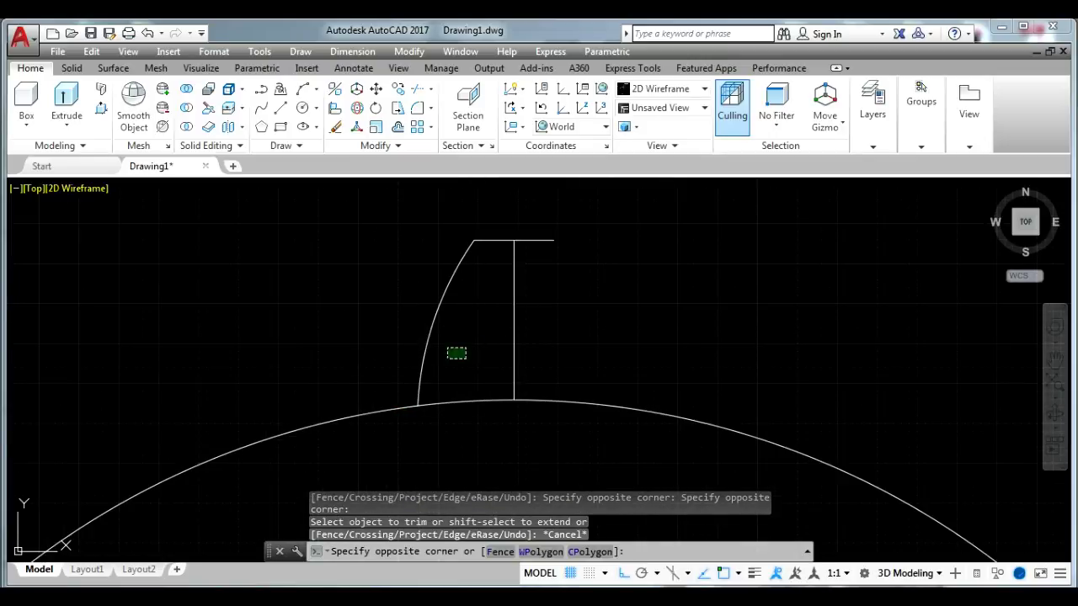
click(448, 348)
key(Return)
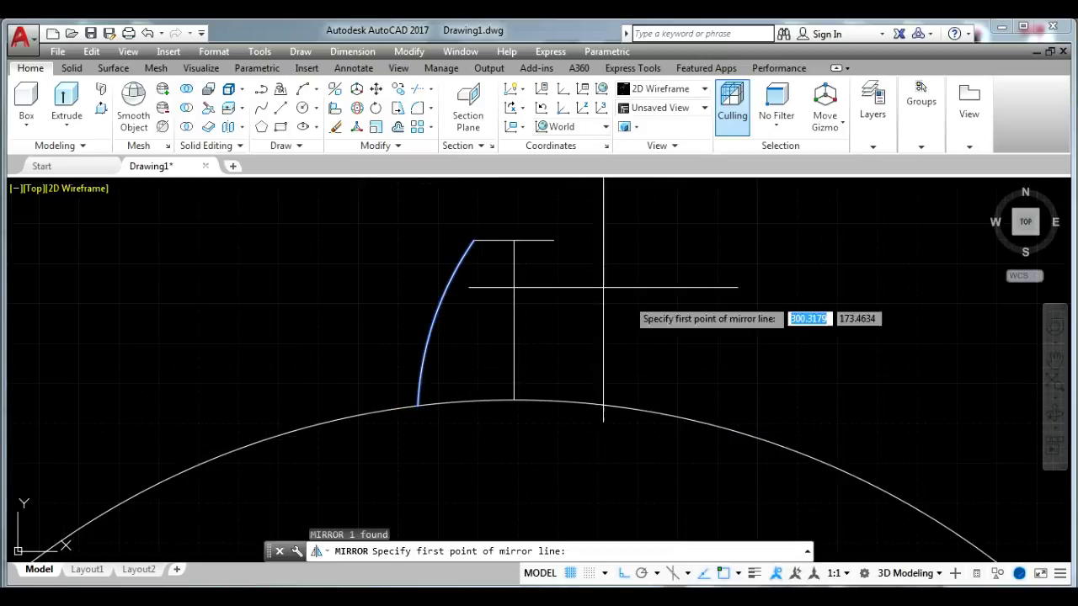
click(513, 240)
click(514, 400)
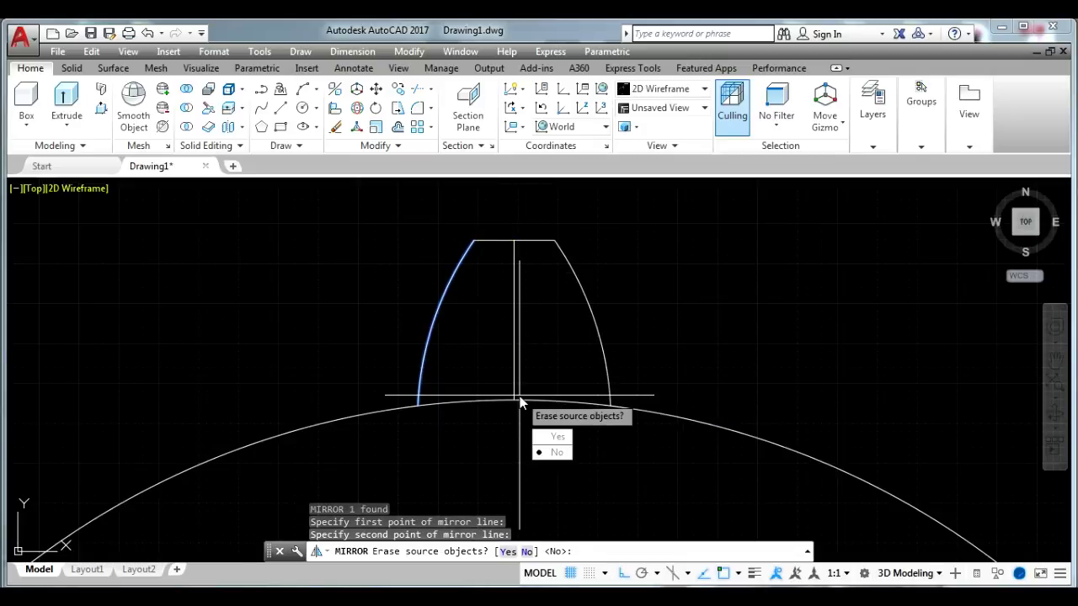
key(Return)
Erase the vertical centre line and select the finished tooth outline.
click(522, 364)
click(503, 337)
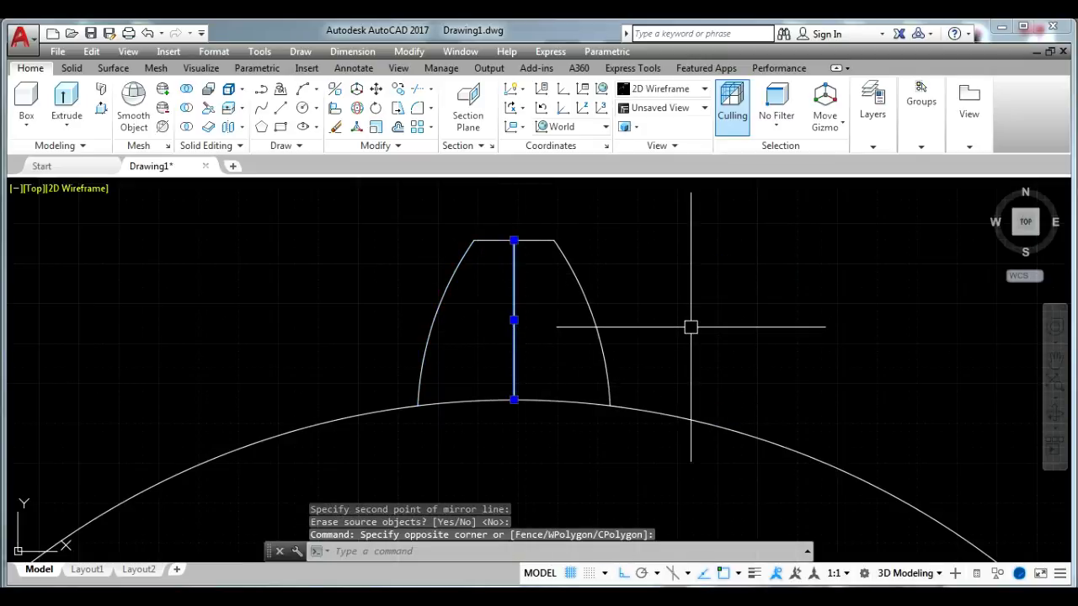
key(Delete)
scroll(547, 354, down, 3)
click(487, 274)
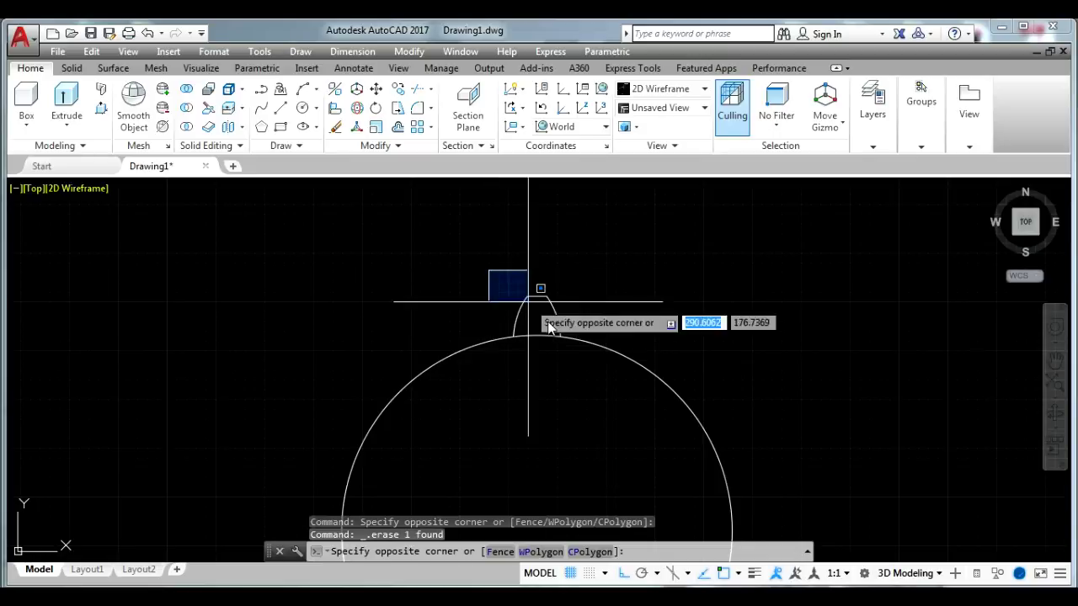
click(602, 350)
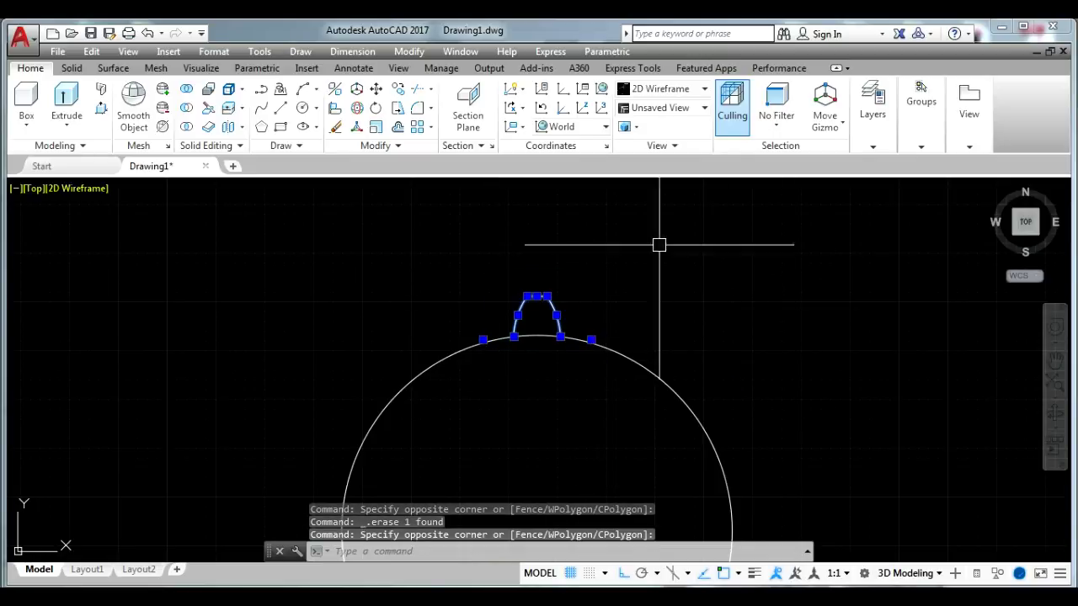
Polar-array the tooth 16 times around the circle's centre.
click(431, 127)
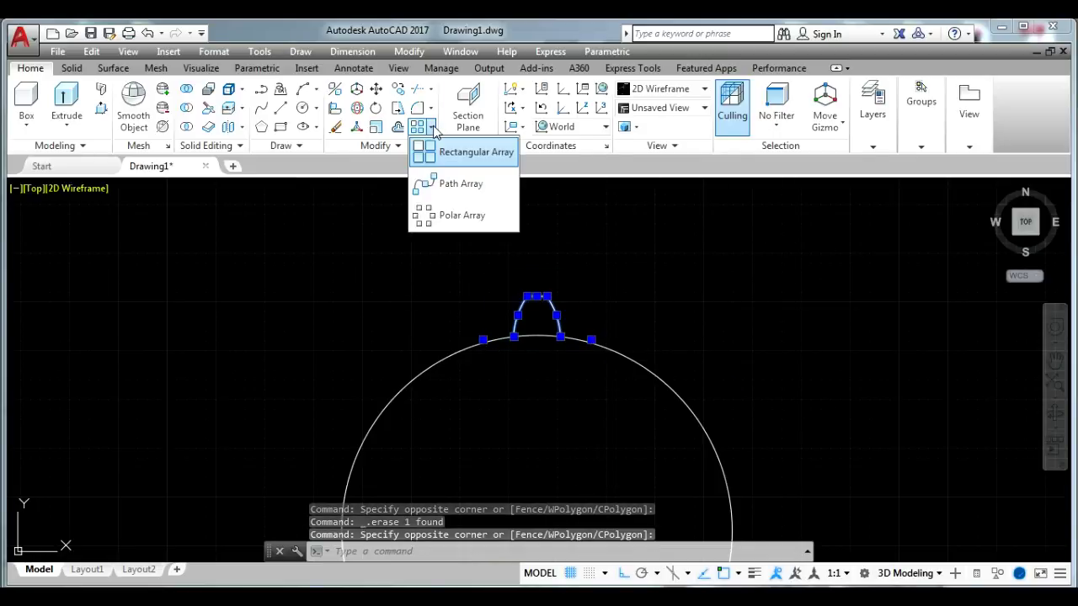
click(440, 215)
scroll(467, 223, down, 2)
click(513, 413)
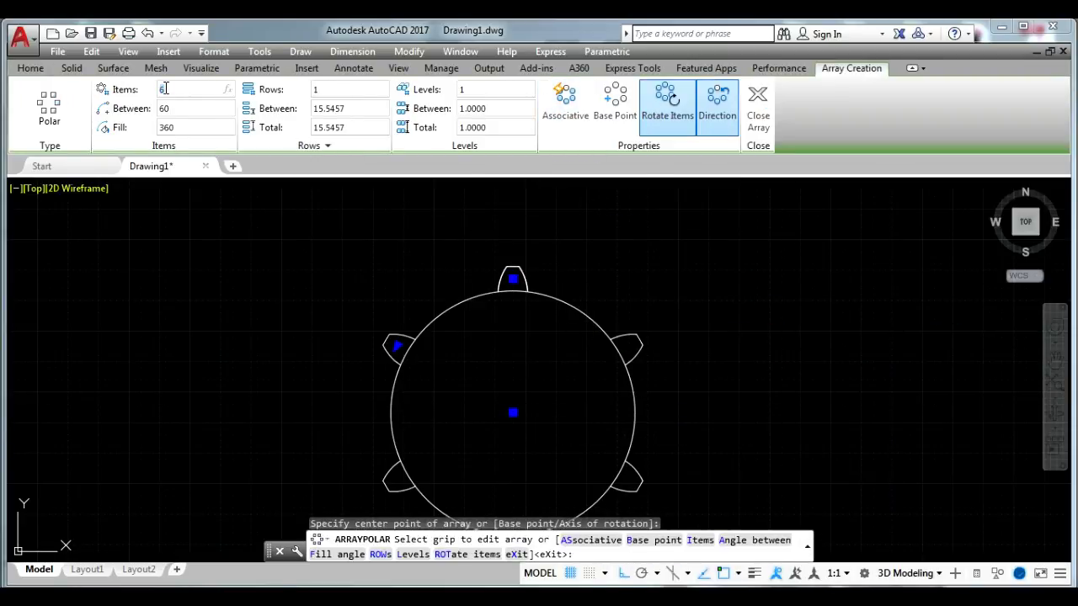
text(16)
key(Return)
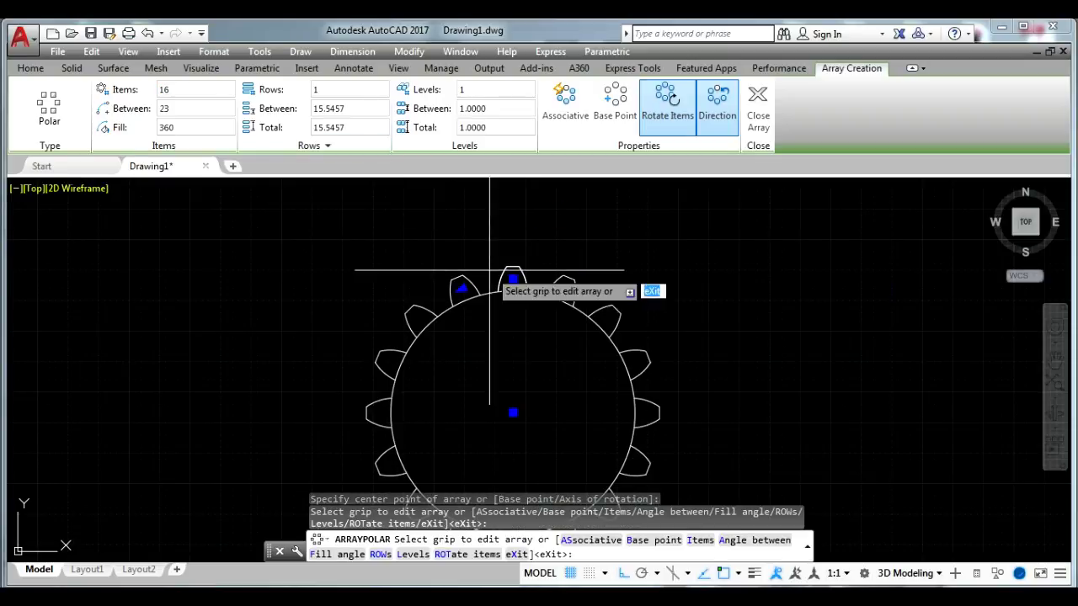
middle_drag(597, 277, 539, 208)
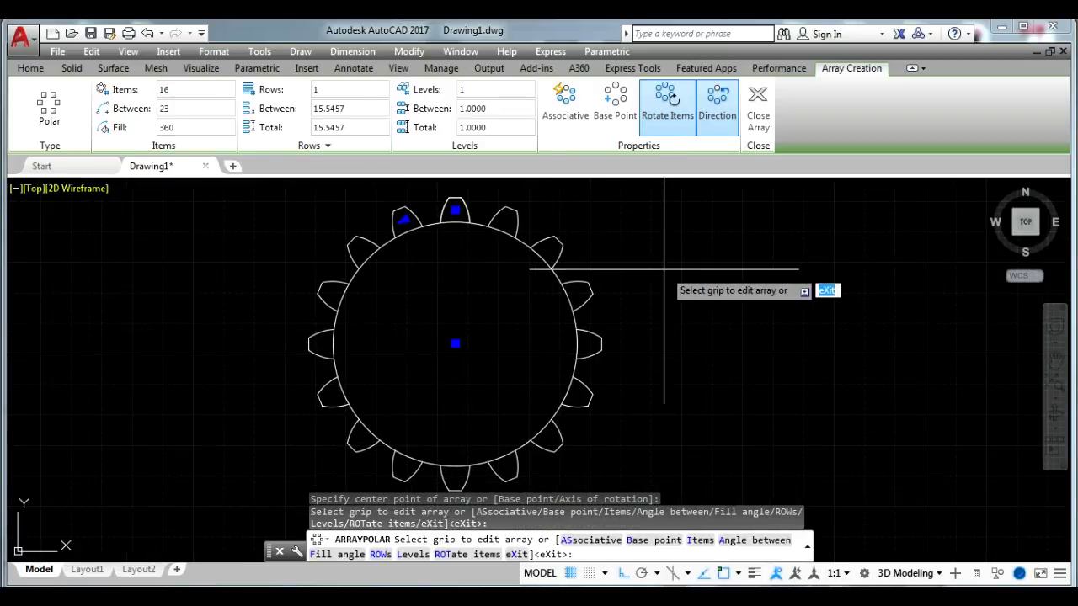
Finish the array and trim the base-circle arcs inside the first teeth.
key(Return)
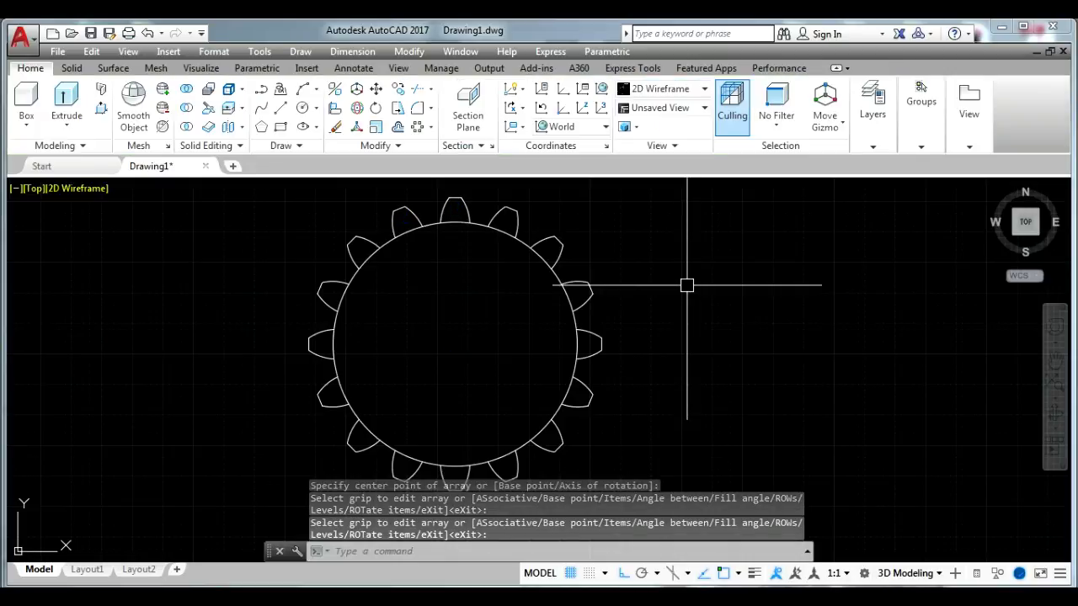
scroll(472, 270, up, 3)
scroll(497, 312, up, 2)
text(tr)
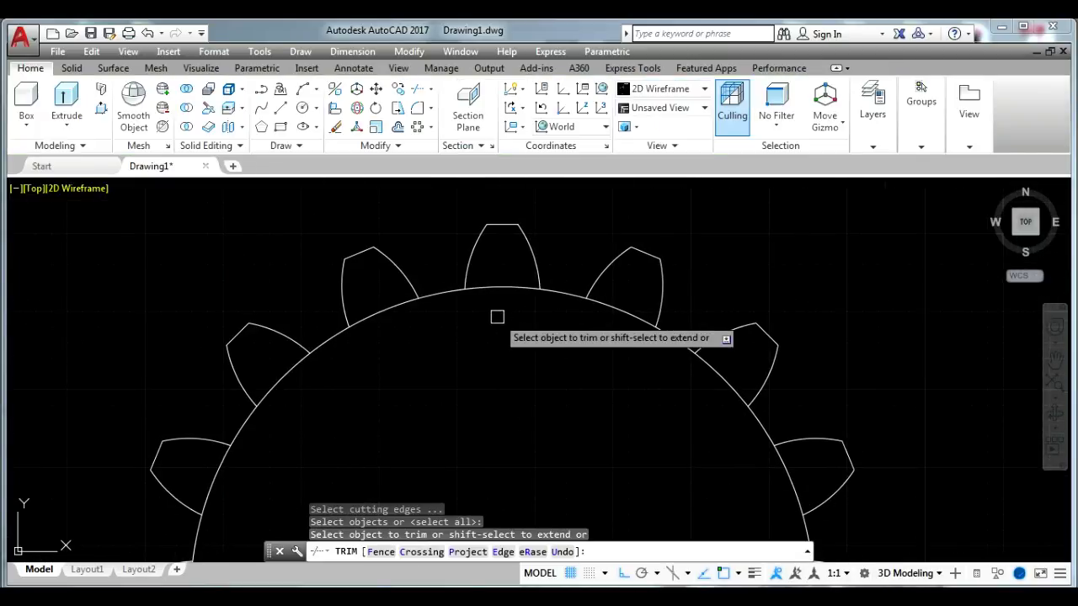
key(Return)
key(Return)
click(271, 371)
click(297, 380)
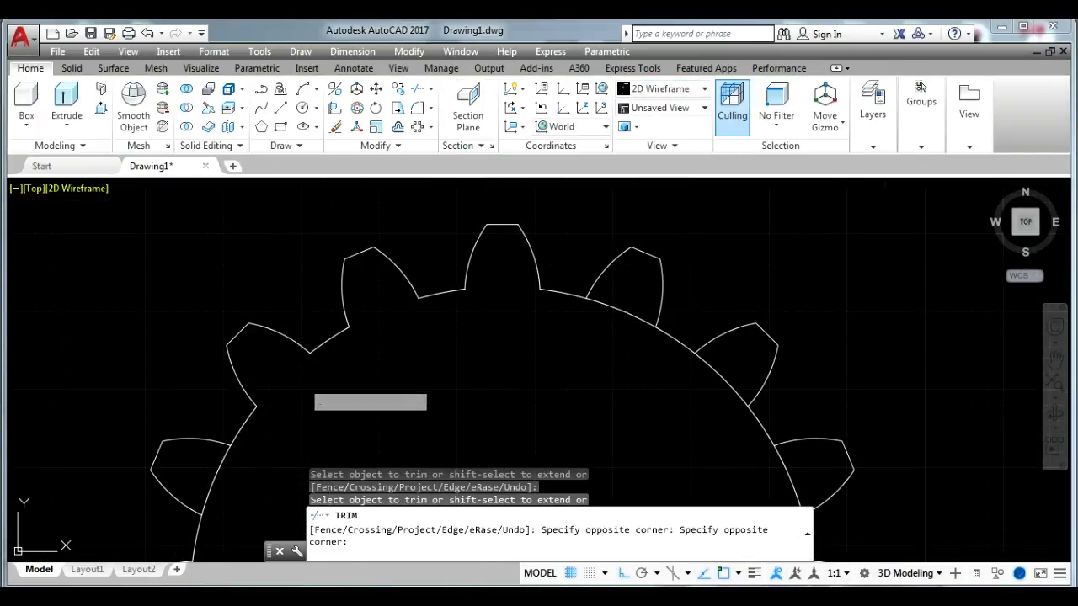
click(704, 364)
Trim the remaining base-circle arcs inside the right-side and bottom teeth.
scroll(725, 387, up, 3)
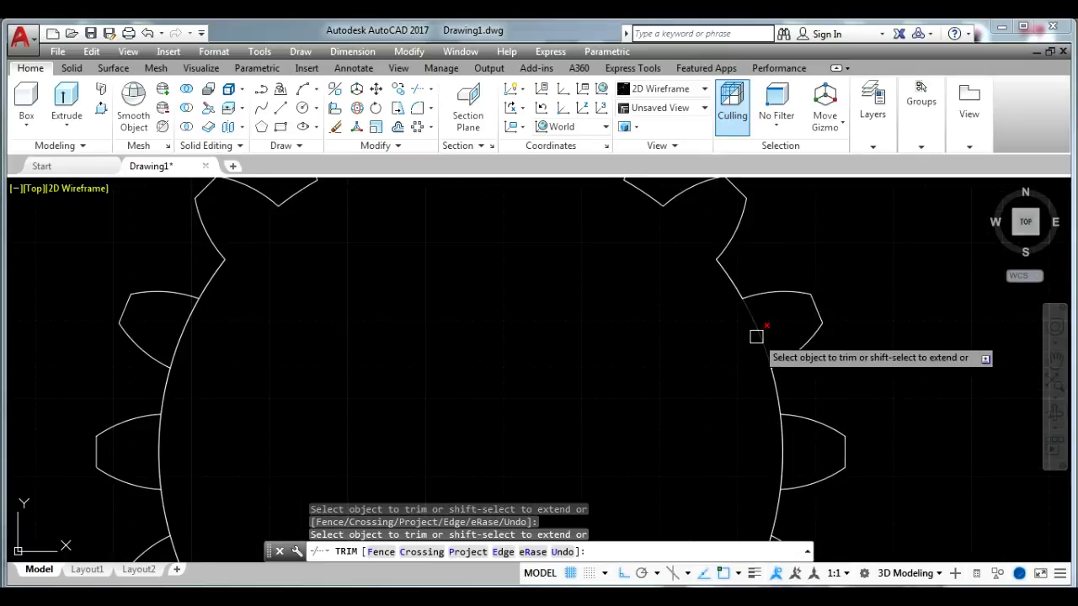
middle_drag(160, 447, 171, 260)
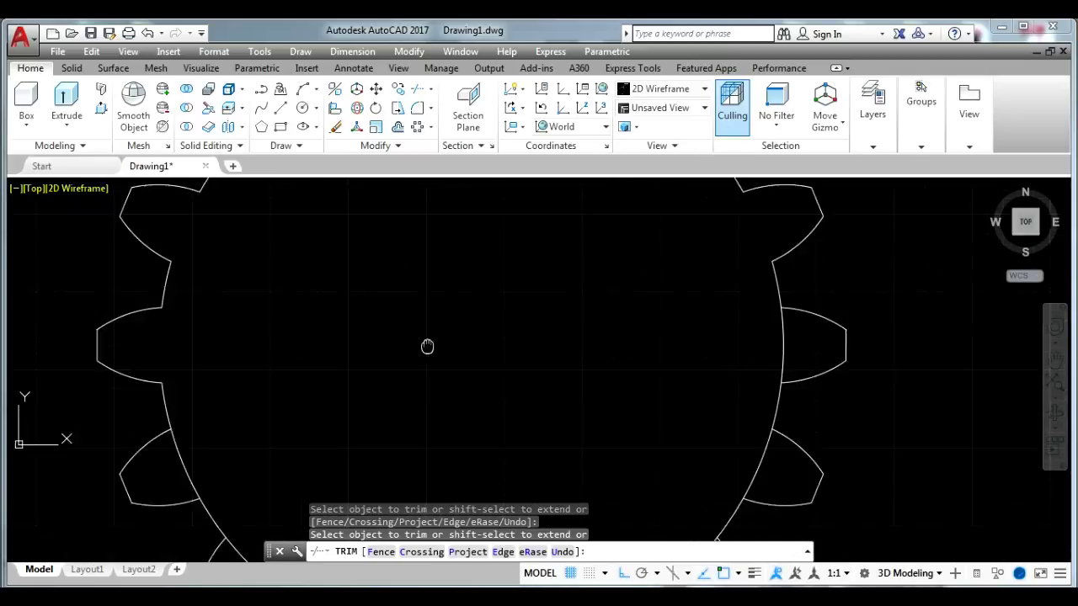
click(799, 263)
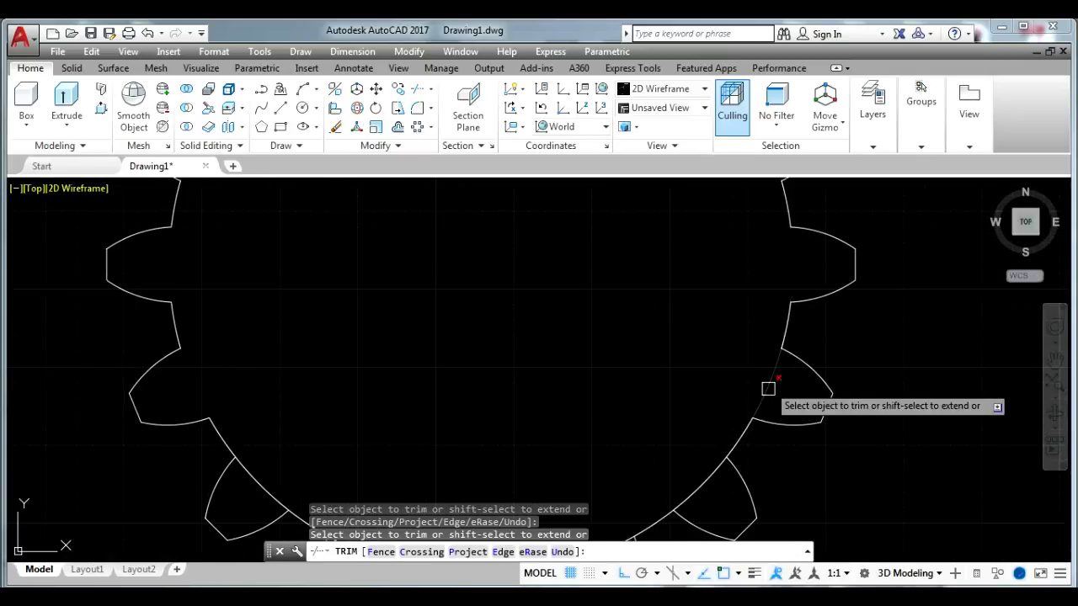
click(770, 384)
scroll(641, 408, down, 2)
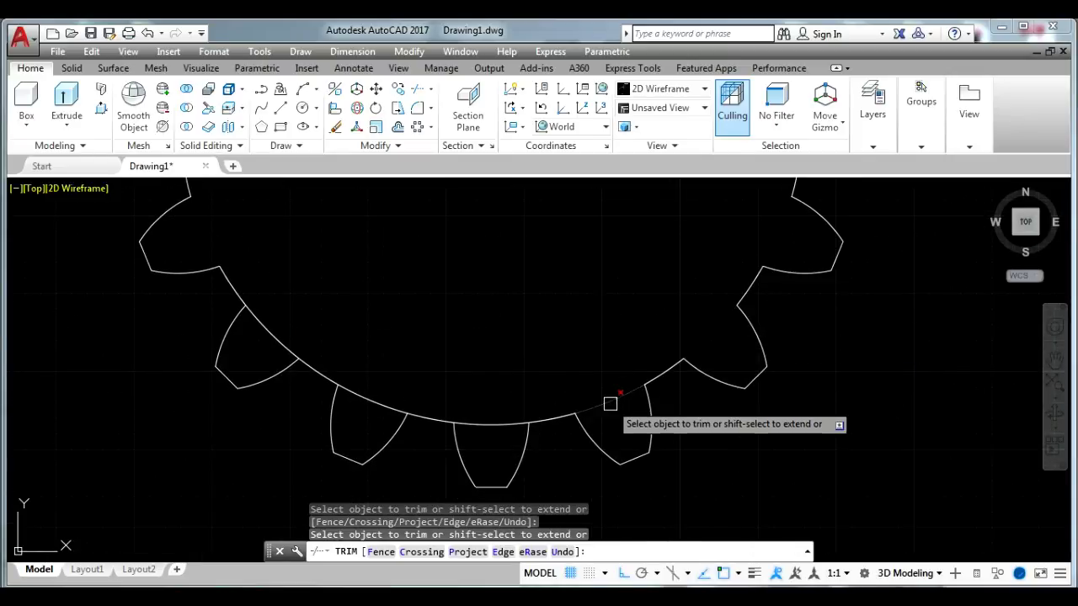
click(497, 422)
click(370, 397)
click(277, 325)
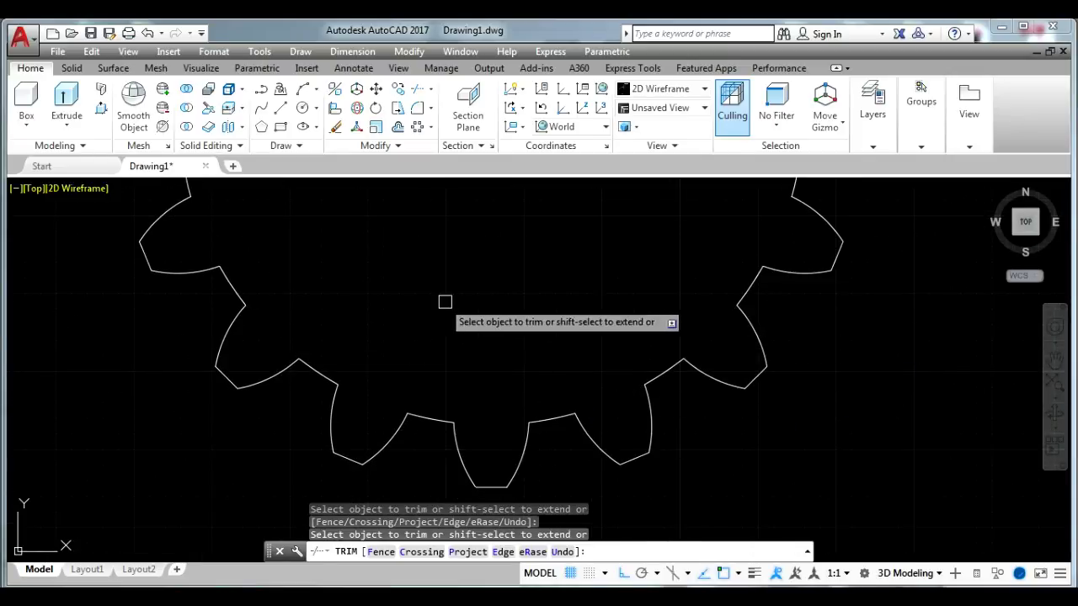
key(Return)
Join all gear outline pieces into one closed polyline.
scroll(485, 330, down, 2)
scroll(445, 402, down, 1)
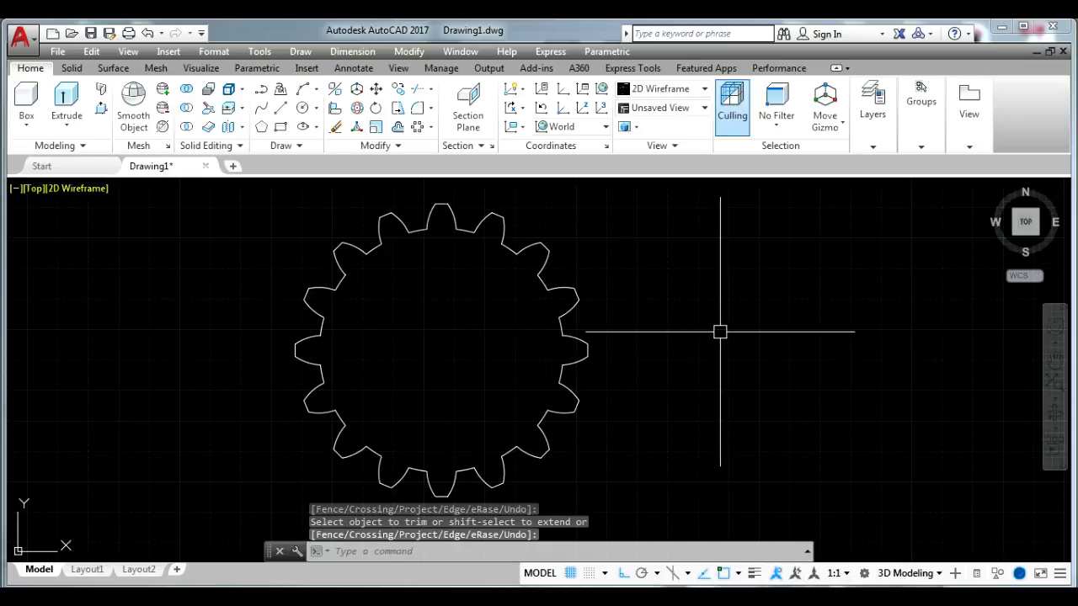
text(j)
key(Return)
scroll(522, 331, down, 2)
click(339, 245)
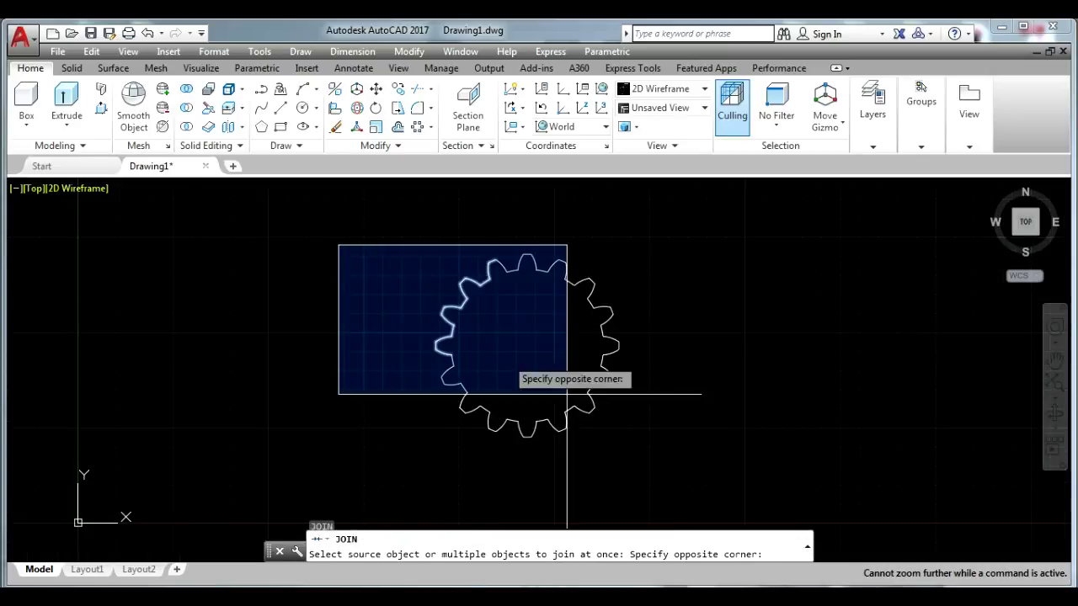
click(741, 488)
key(Return)
click(595, 411)
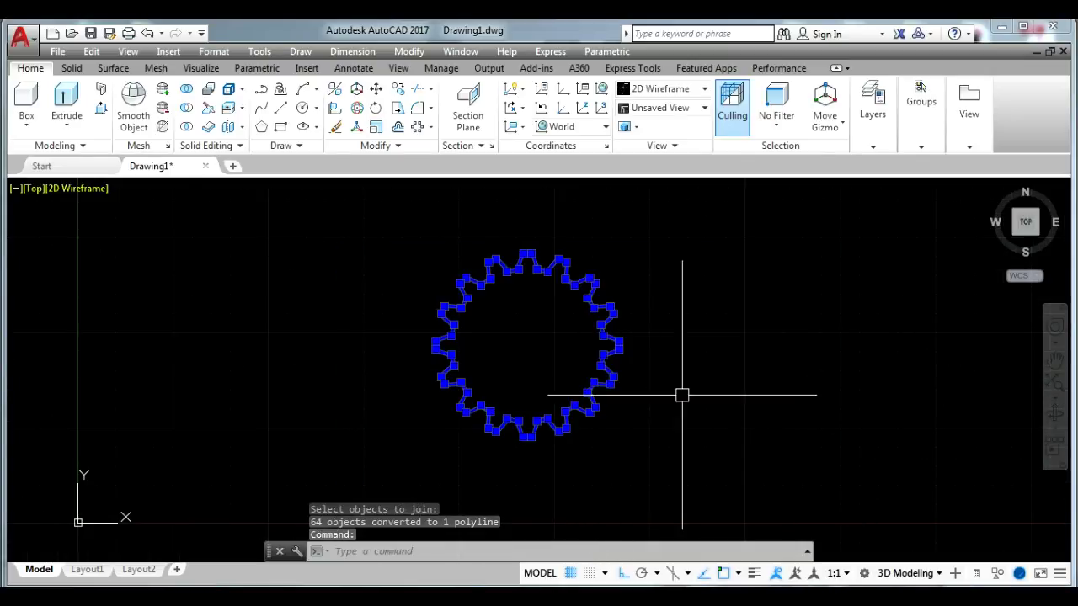
key(Escape)
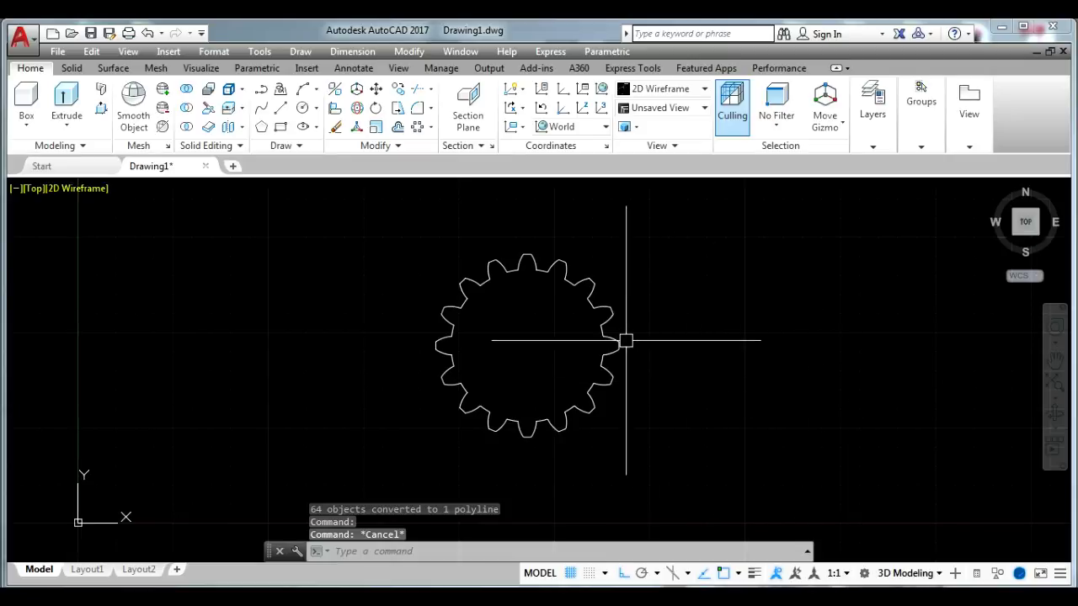
Switch to the southwest isometric view.
scroll(625, 340, up, 2)
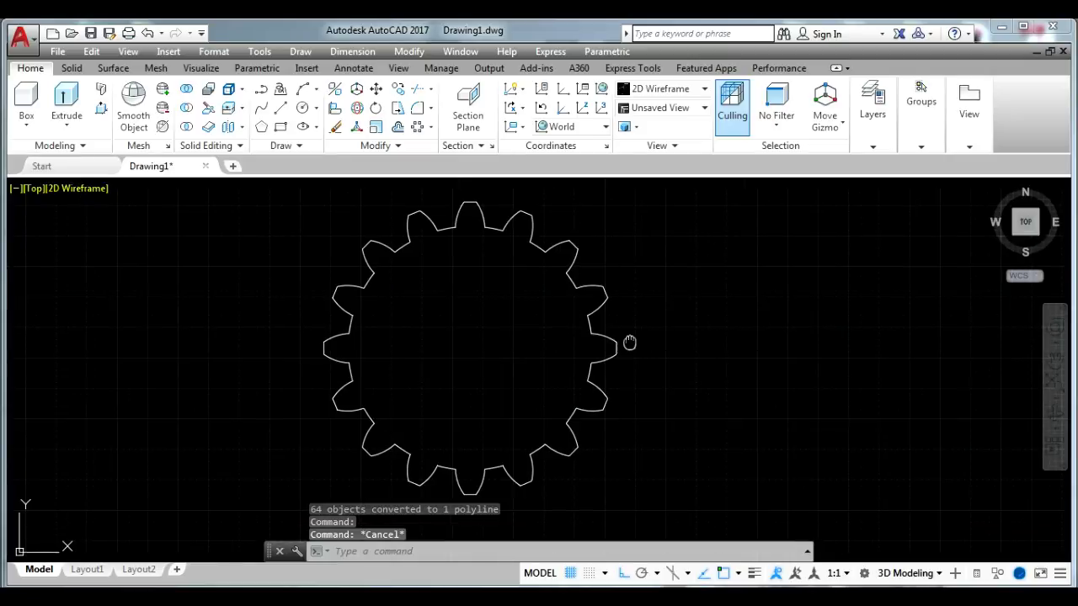
click(38, 190)
click(80, 332)
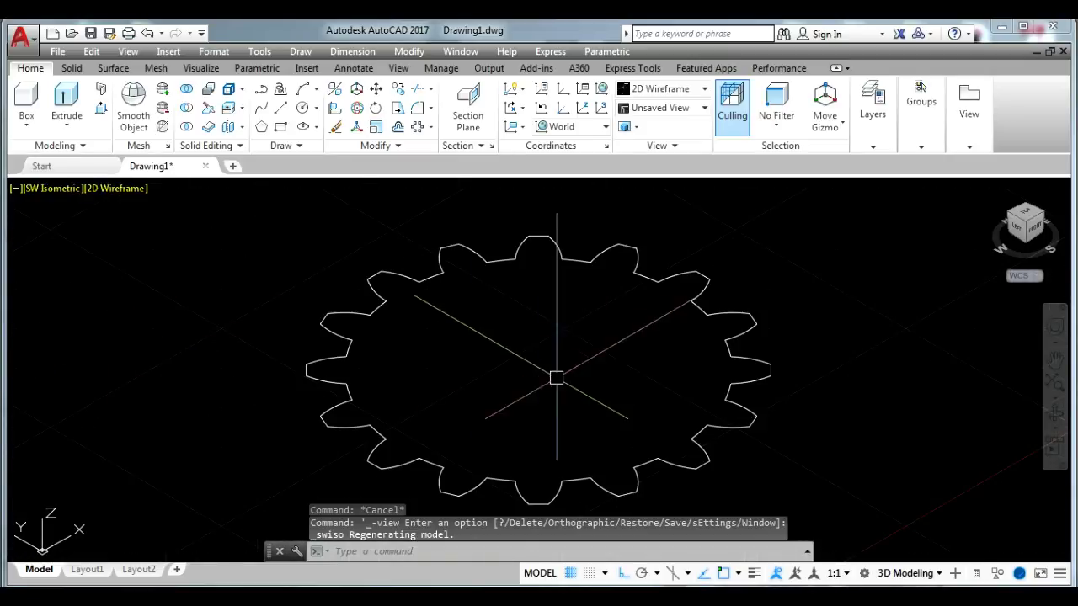
Draw a 25-unit vertical line up from the gear centre.
text(l)
key(Return)
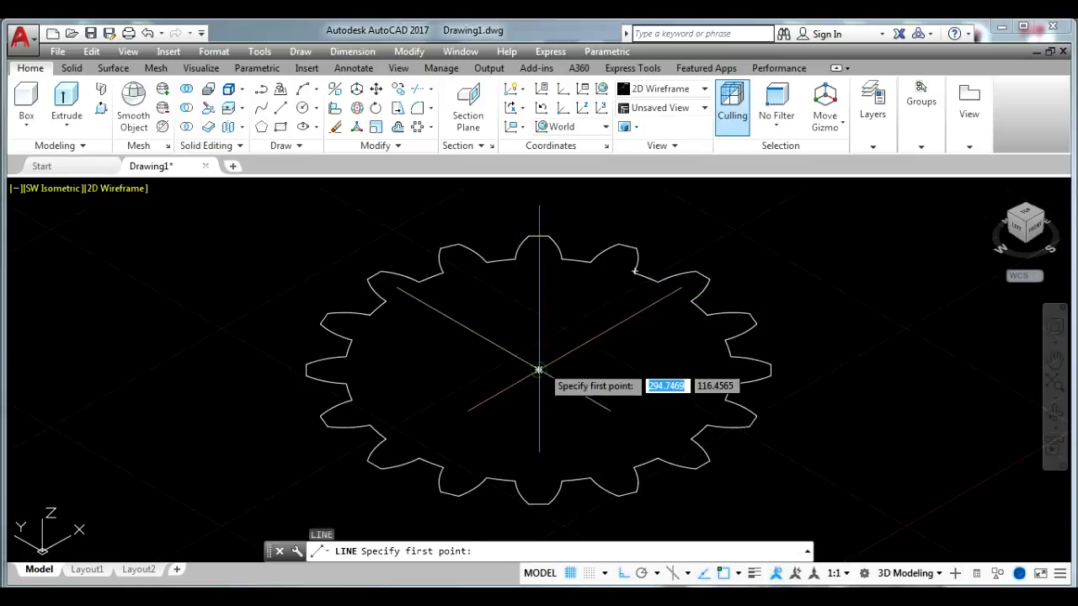
click(539, 377)
text(25)
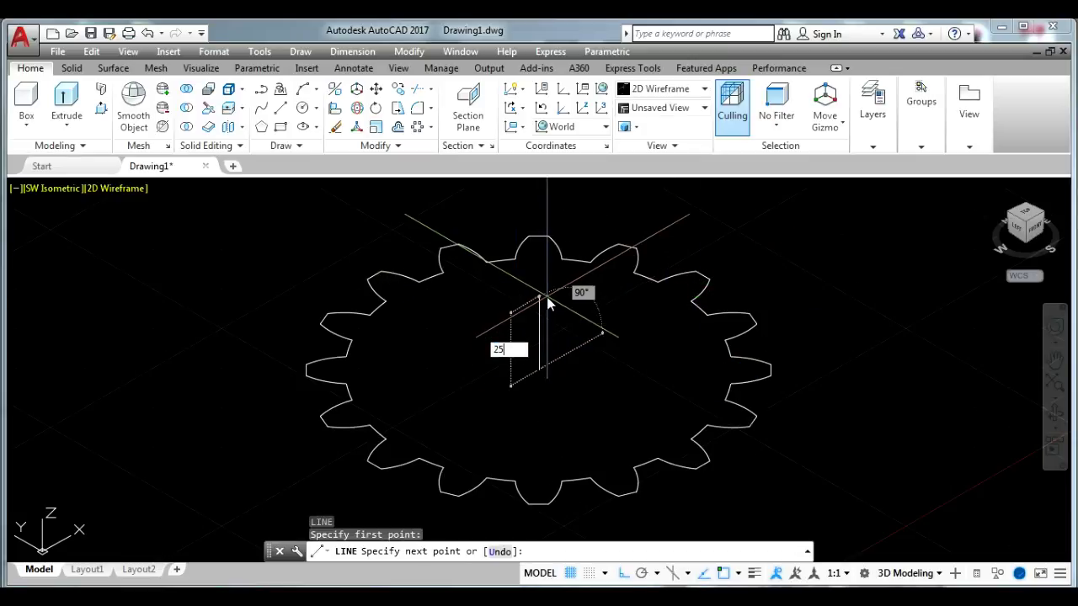
key(Return)
key(Escape)
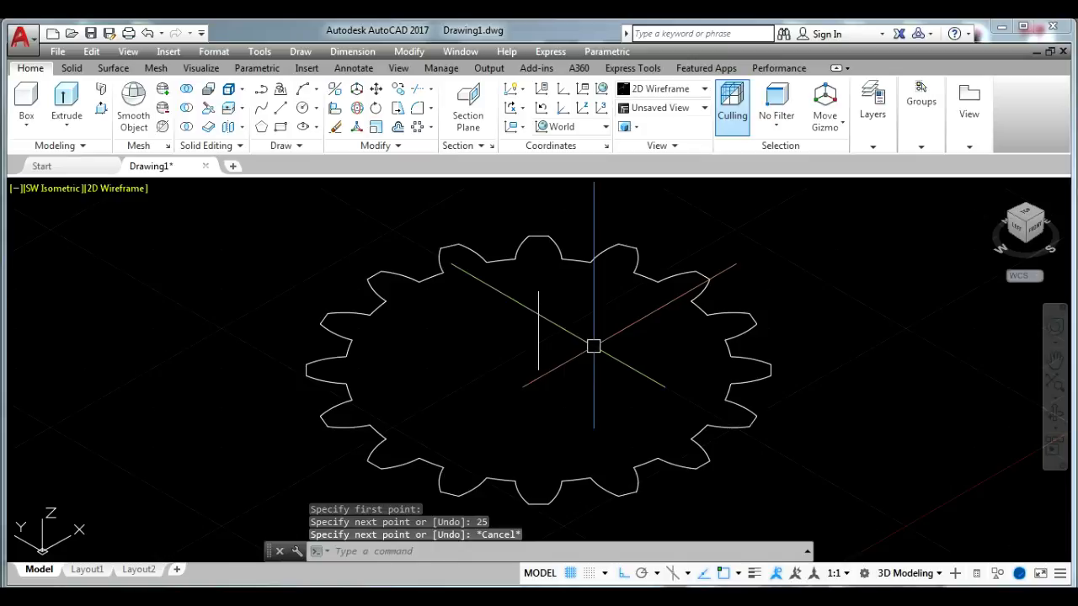
Add a radius-50 circle at the centre and a larger circle reaching the tooth tips.
text(c)
key(Return)
click(539, 369)
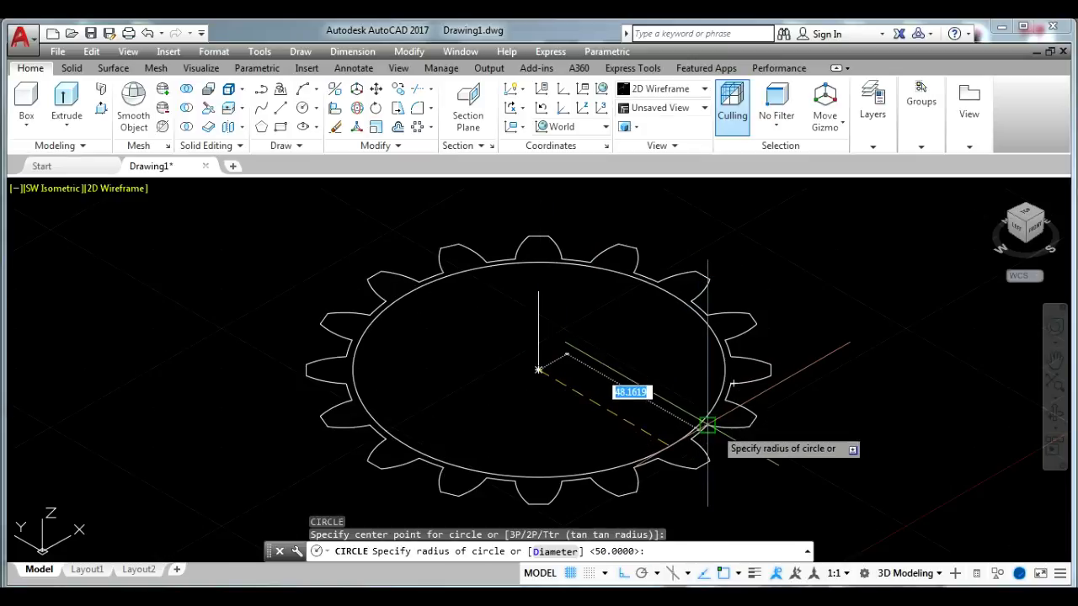
key(Return)
key(Return)
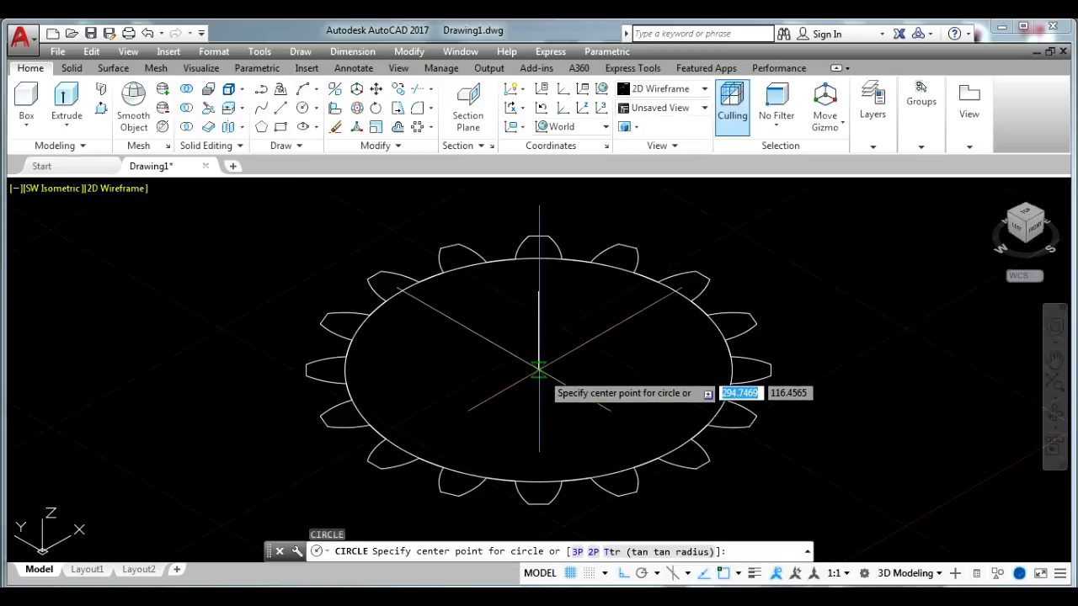
click(539, 369)
scroll(703, 463, up, 5)
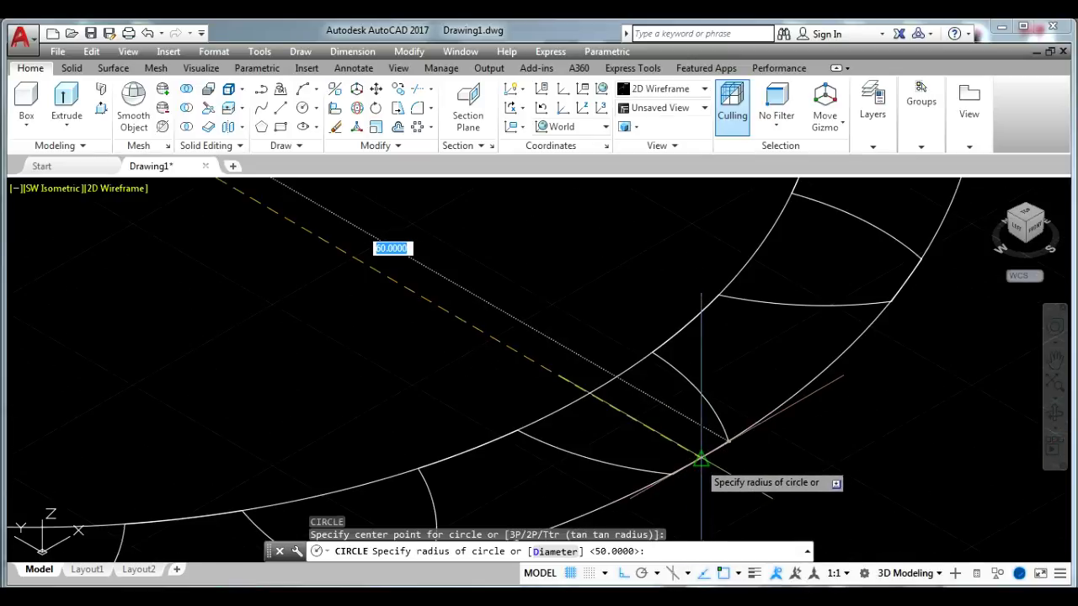
click(713, 473)
scroll(712, 473, down, 5)
scroll(671, 433, down, 1)
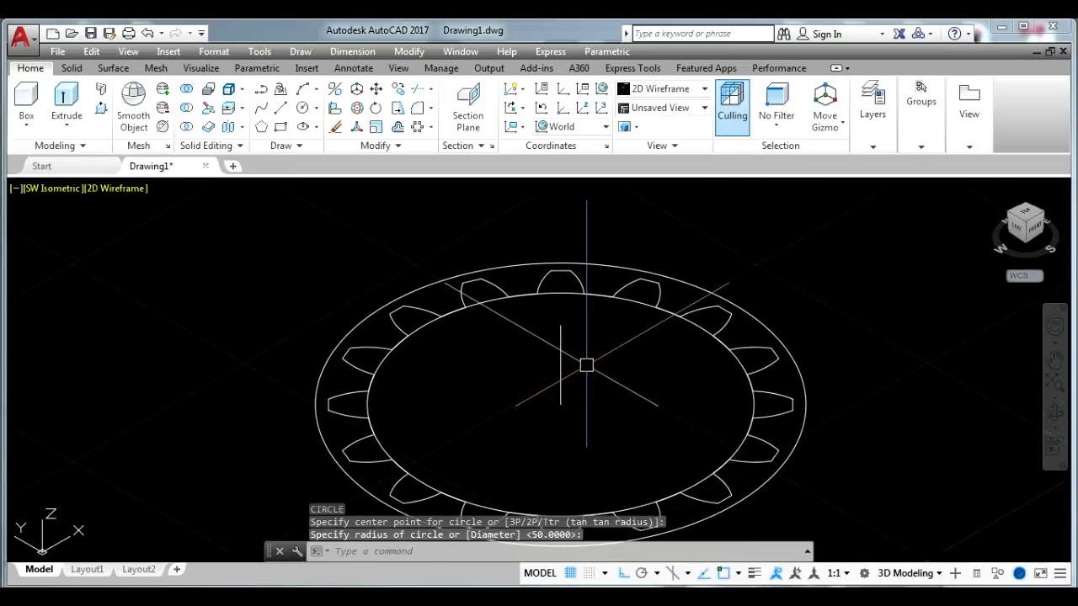
text(c)
Add a radius-15 circle at the gear centre and switch to the top view.
key(Return)
scroll(583, 357, up, 4)
click(573, 338)
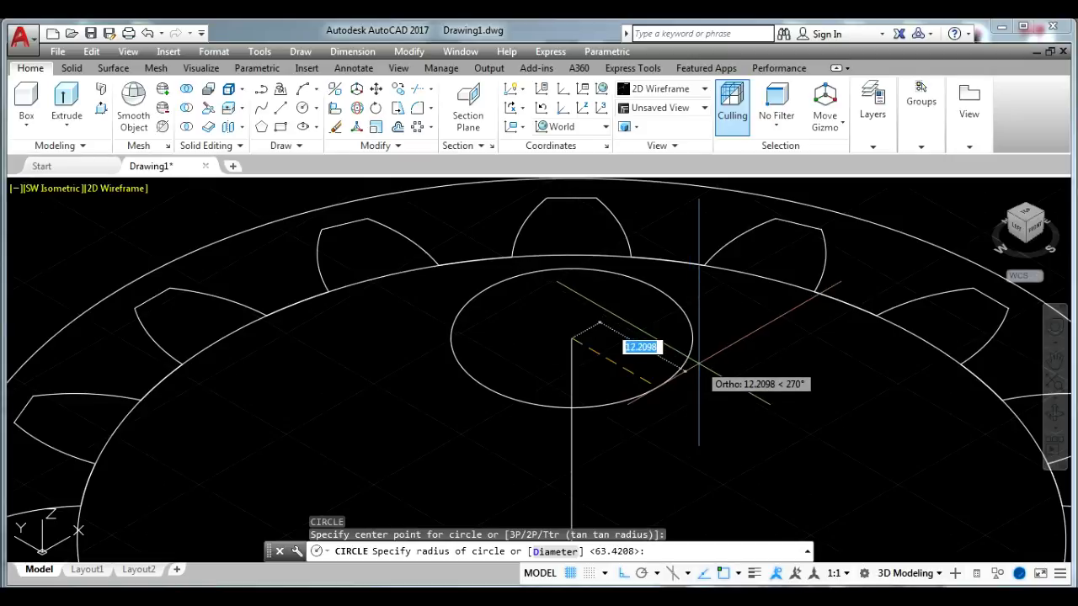
text(15)
key(Return)
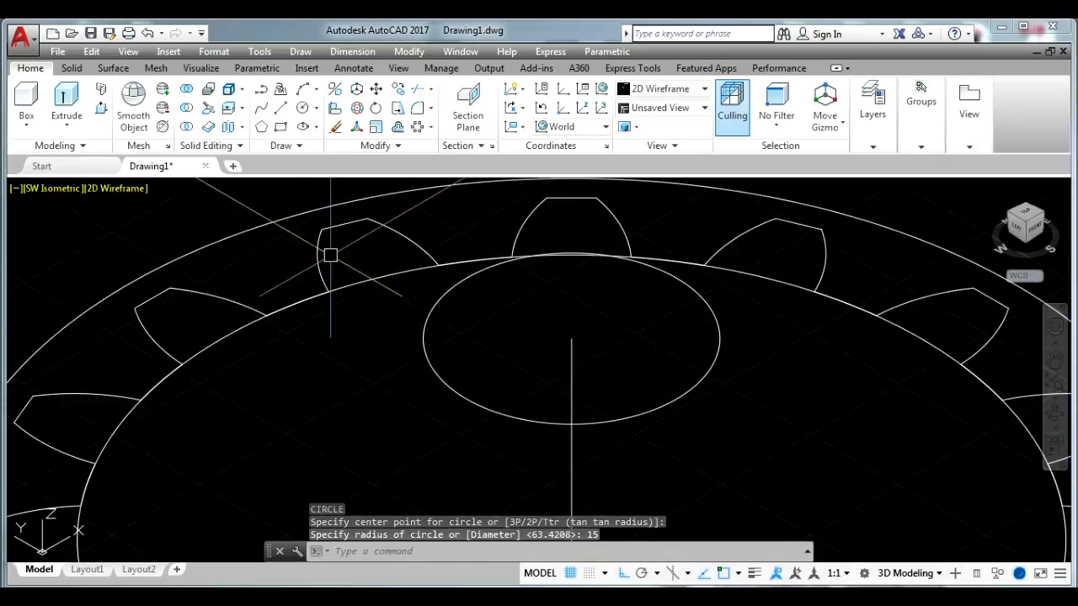
click(62, 191)
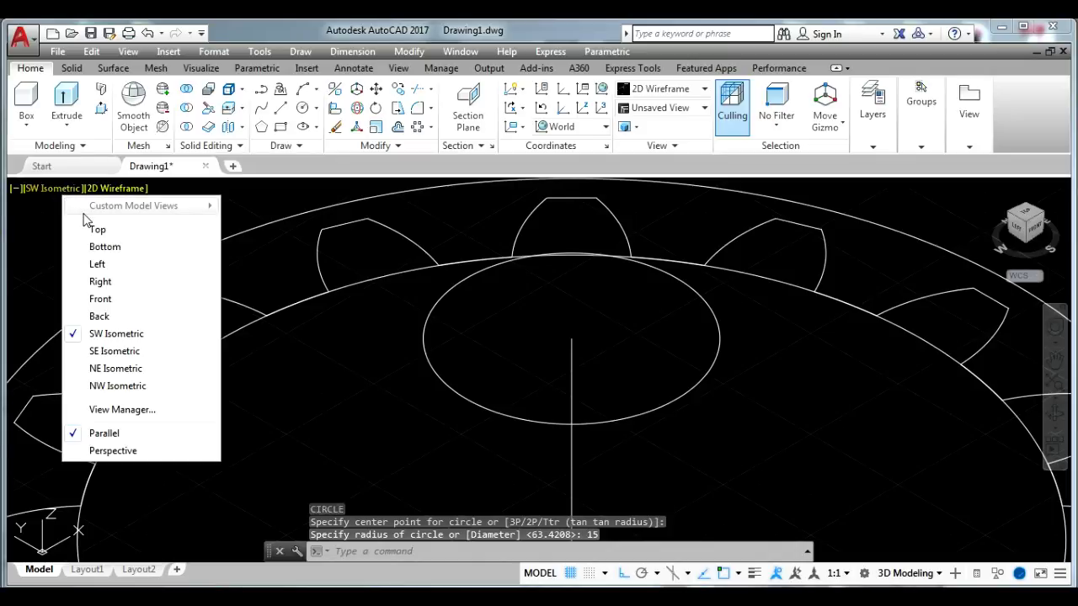
click(96, 231)
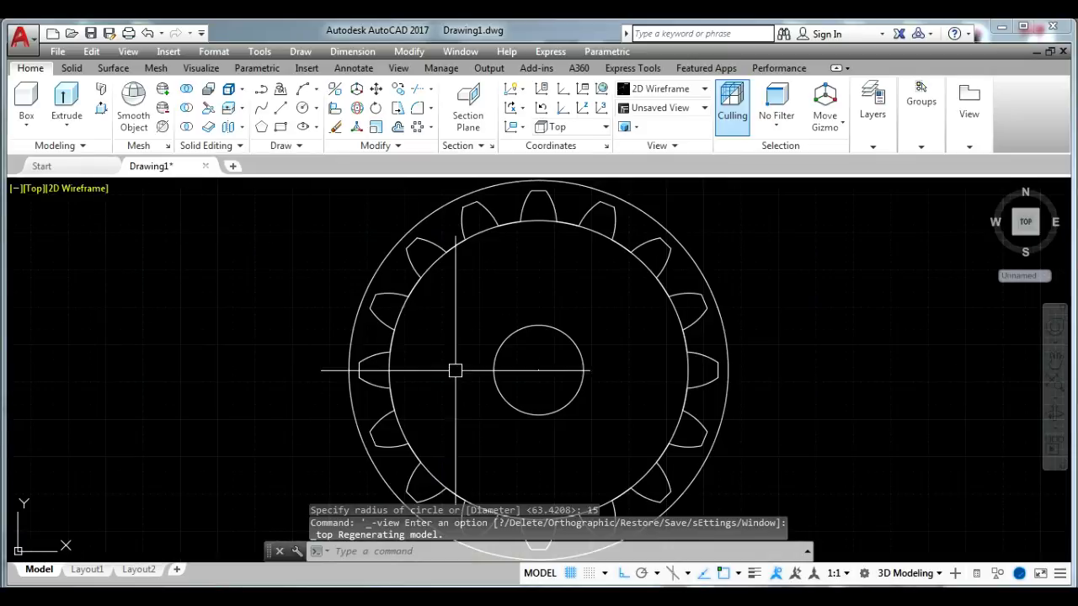
Draw a small key rectangle and move it onto the top of the radius-15 circle.
scroll(556, 324, up, 4)
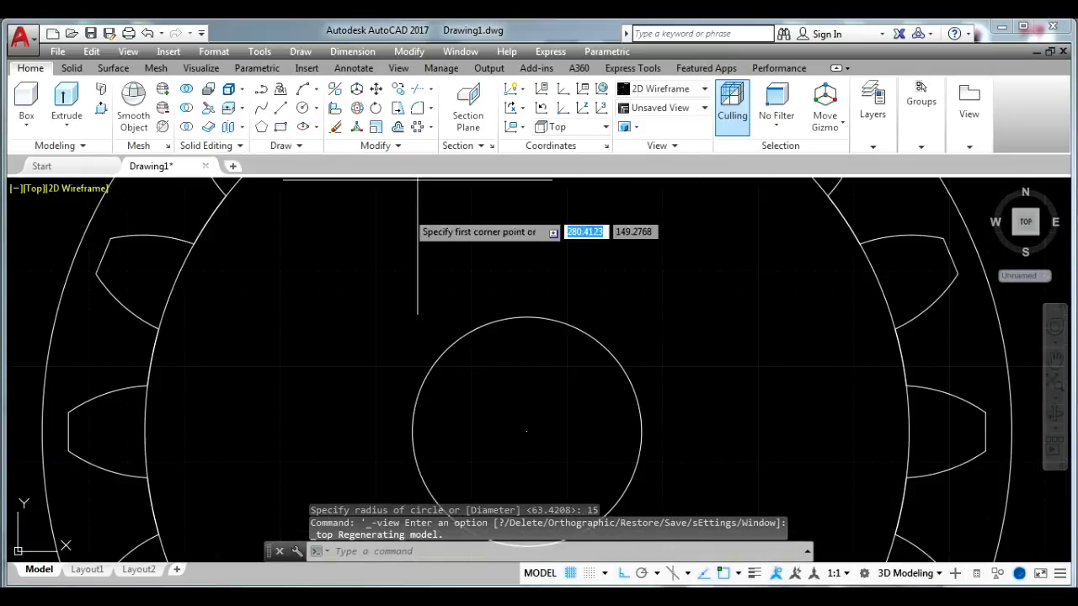
click(560, 242)
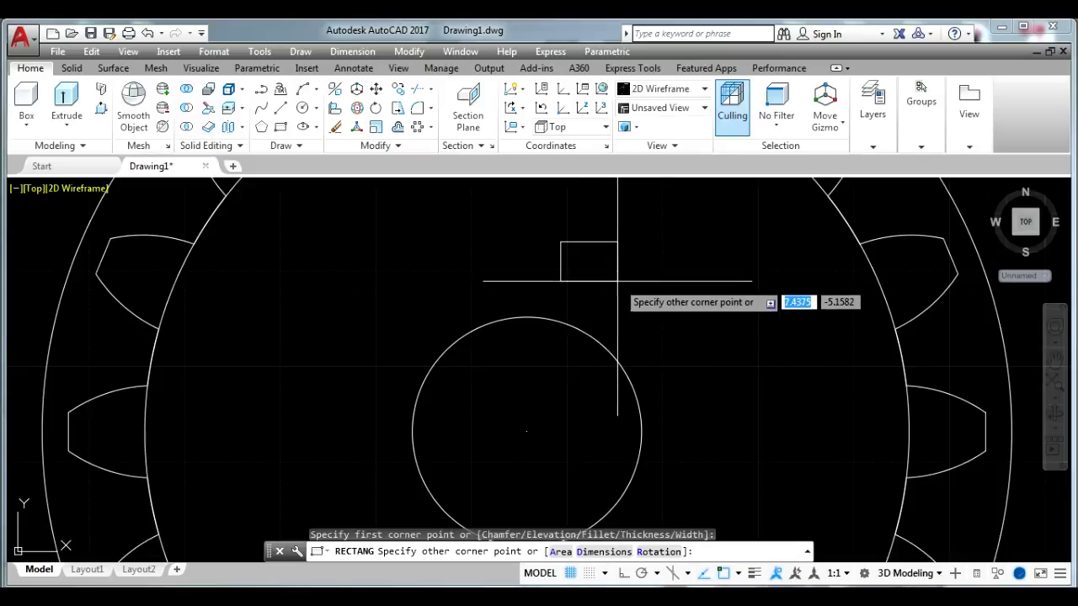
click(615, 277)
click(636, 288)
click(579, 278)
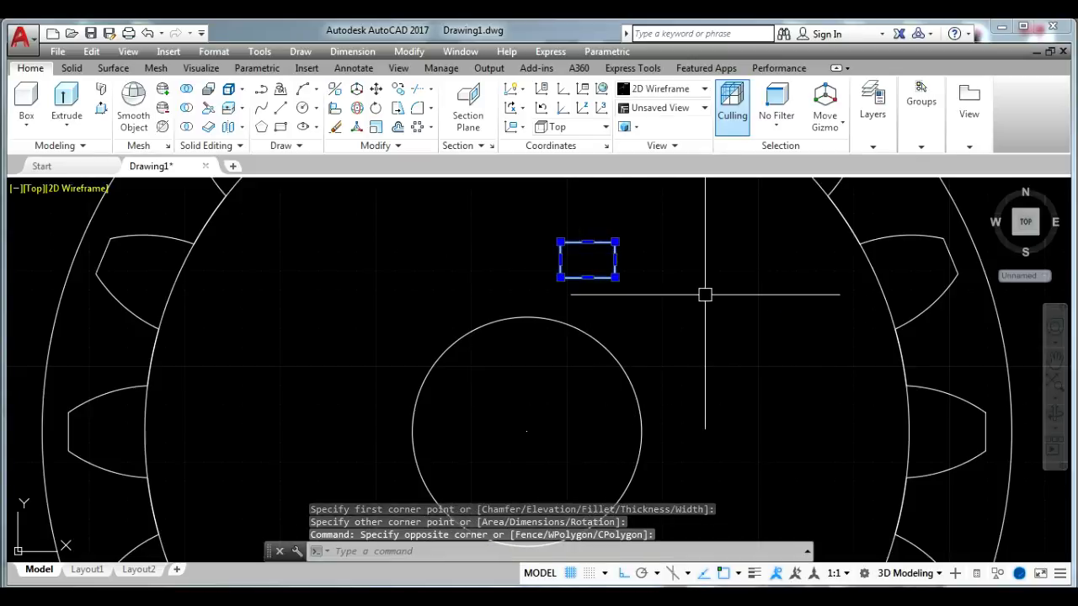
text(m)
key(Return)
click(587, 259)
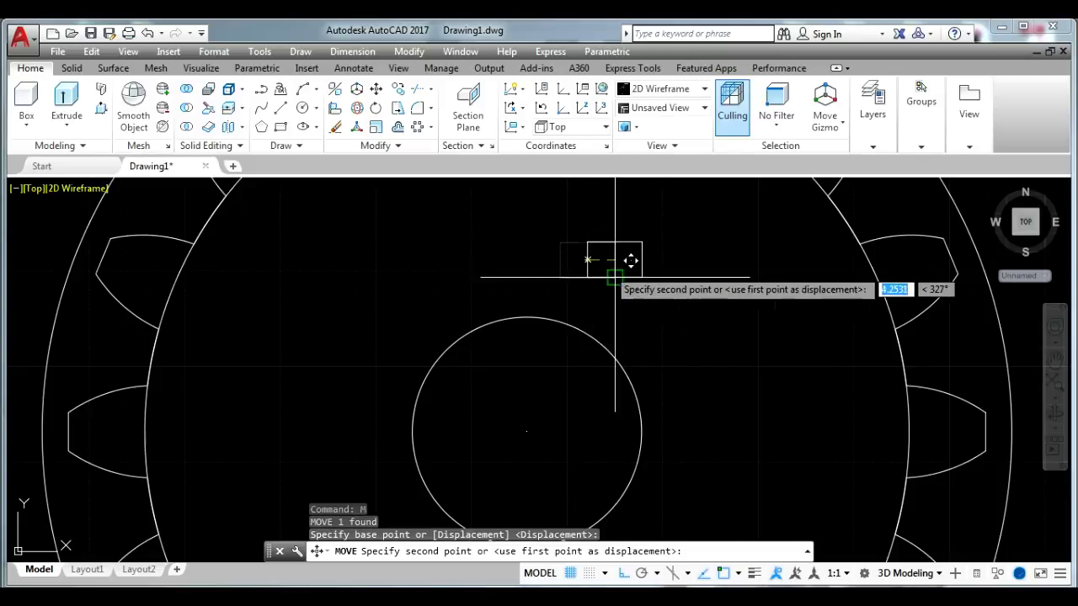
click(519, 316)
Trim the rectangle and circle arc into a keyway notch.
scroll(522, 365, up, 2)
text(TR)
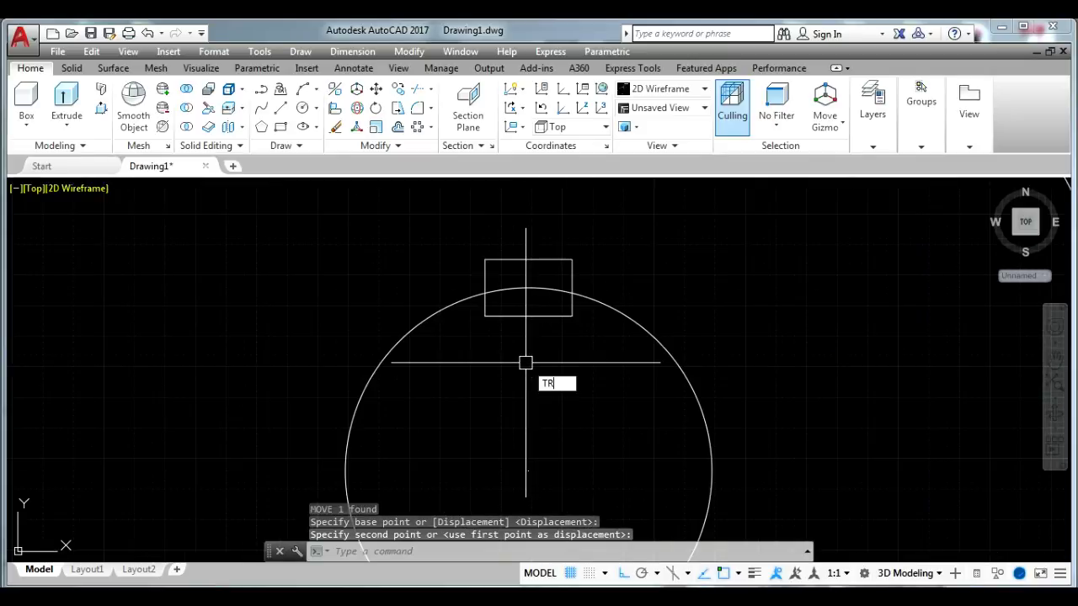
key(Return)
key(Return)
click(525, 316)
click(486, 306)
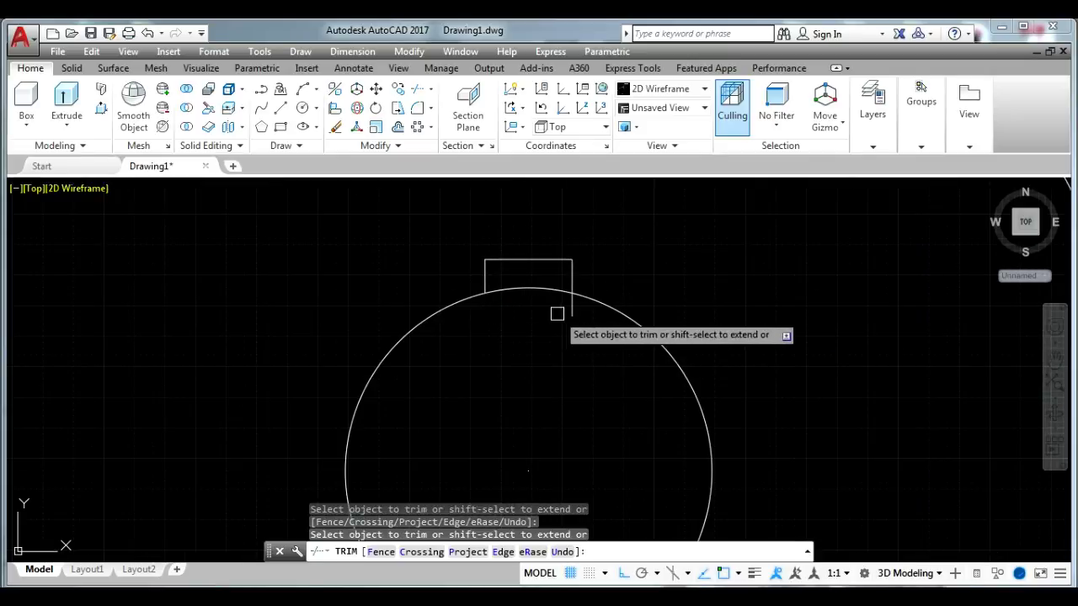
click(529, 289)
scroll(505, 286, down, 4)
key(Escape)
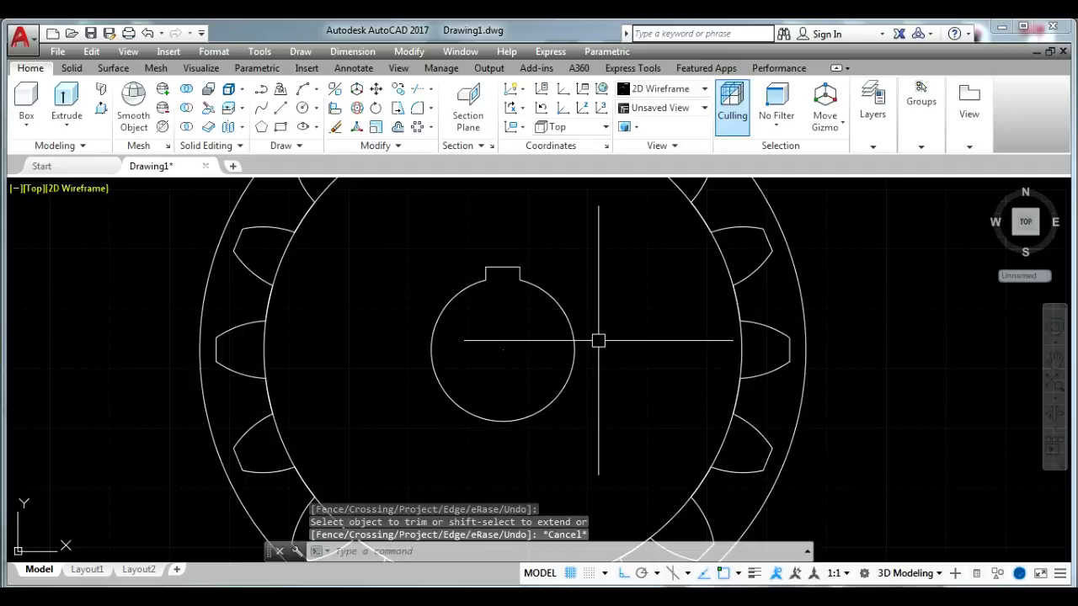
text(J)
Join the keyed circle pieces into one closed polyline.
key(Return)
click(387, 244)
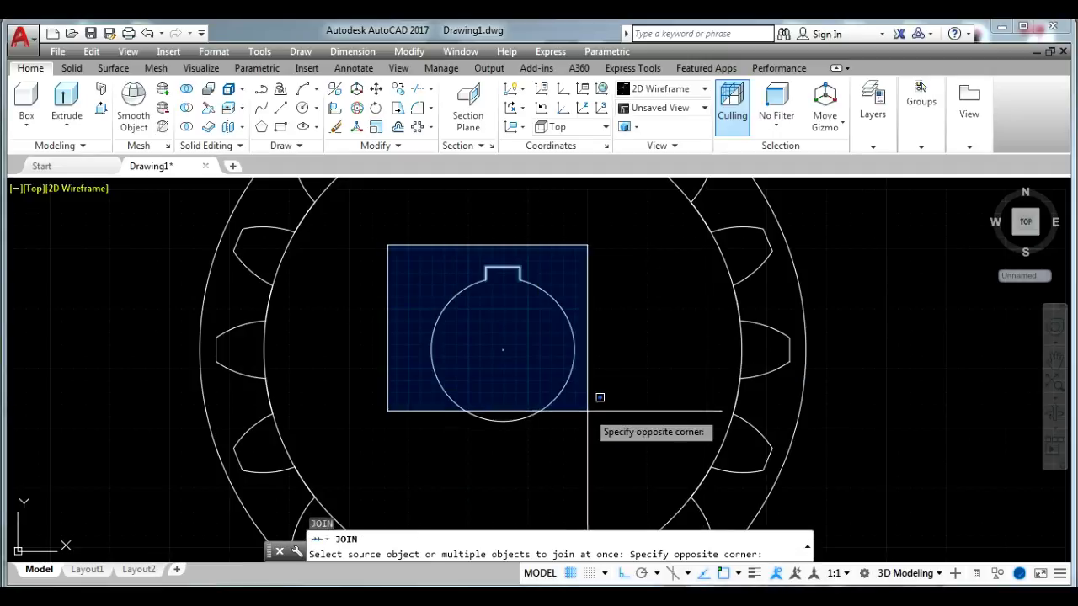
click(618, 400)
key(Return)
key(Escape)
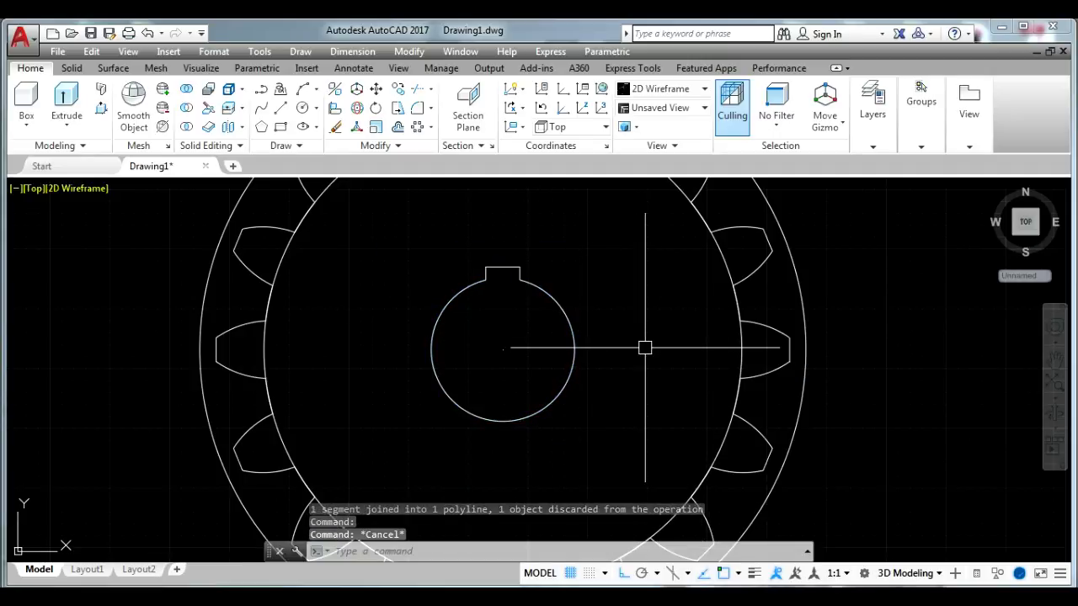
Switch to the southwest isometric view and recentre the gear.
click(72, 190)
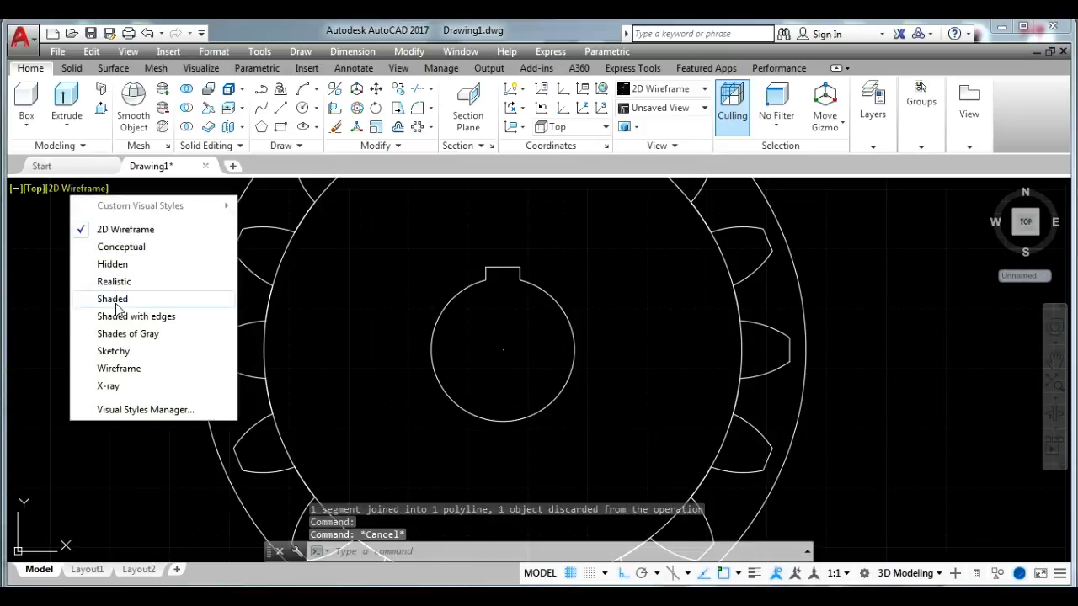
click(36, 192)
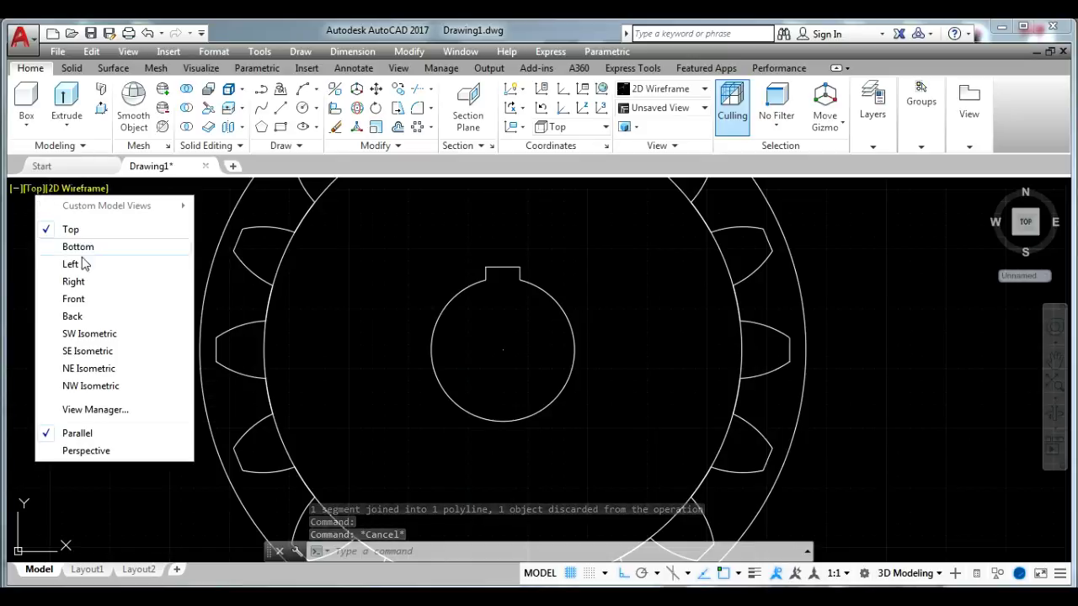
click(90, 332)
middle_drag(601, 425, 582, 368)
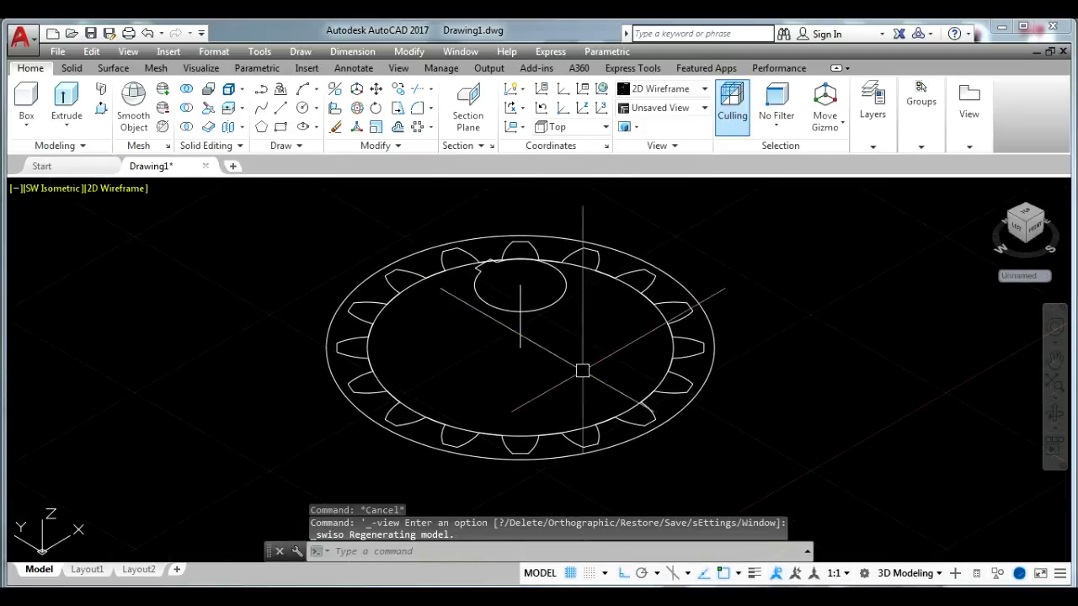
Start the Sweep command and select the gear tooth profile.
key(Escape)
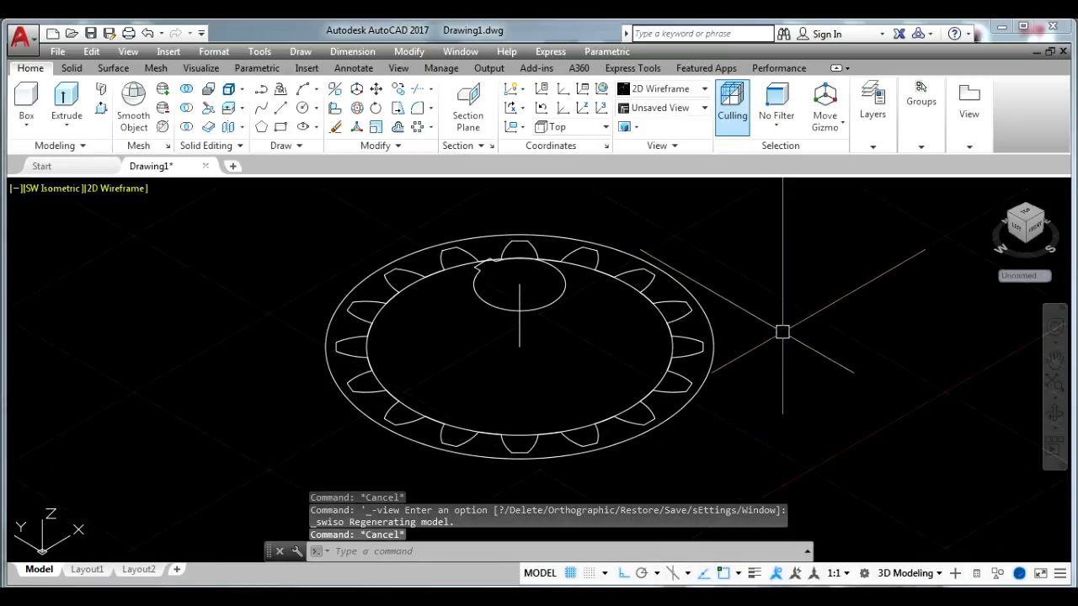
click(67, 131)
click(75, 249)
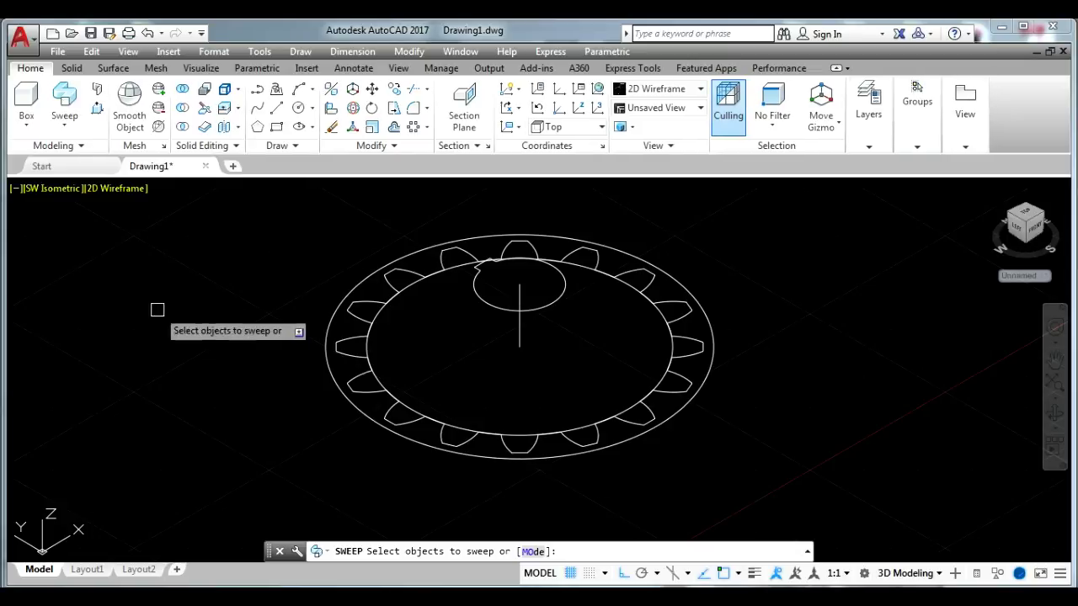
scroll(385, 413, up, 2)
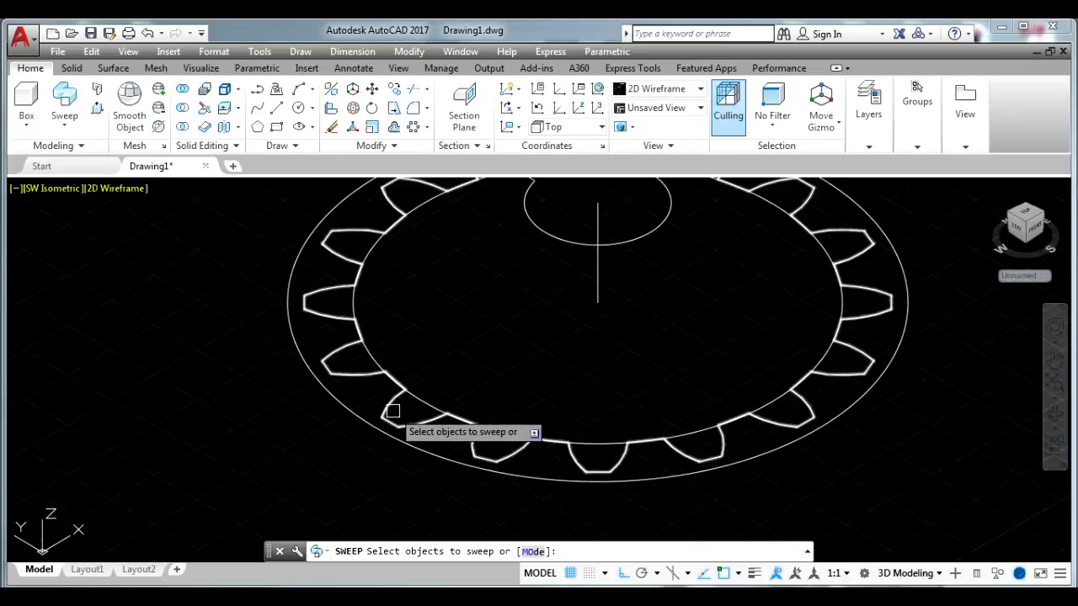
click(392, 407)
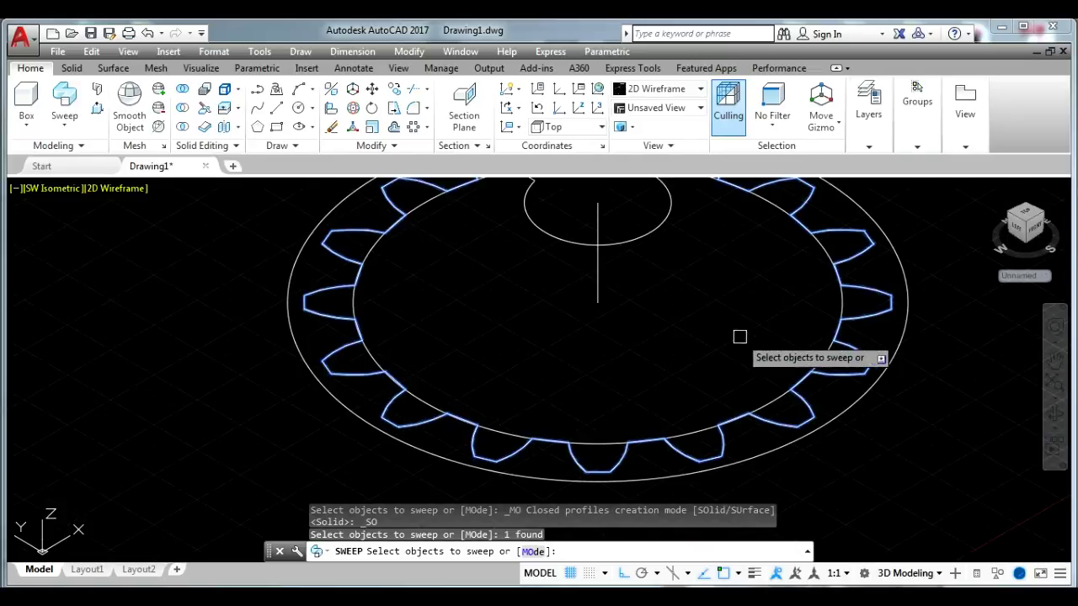
key(Return)
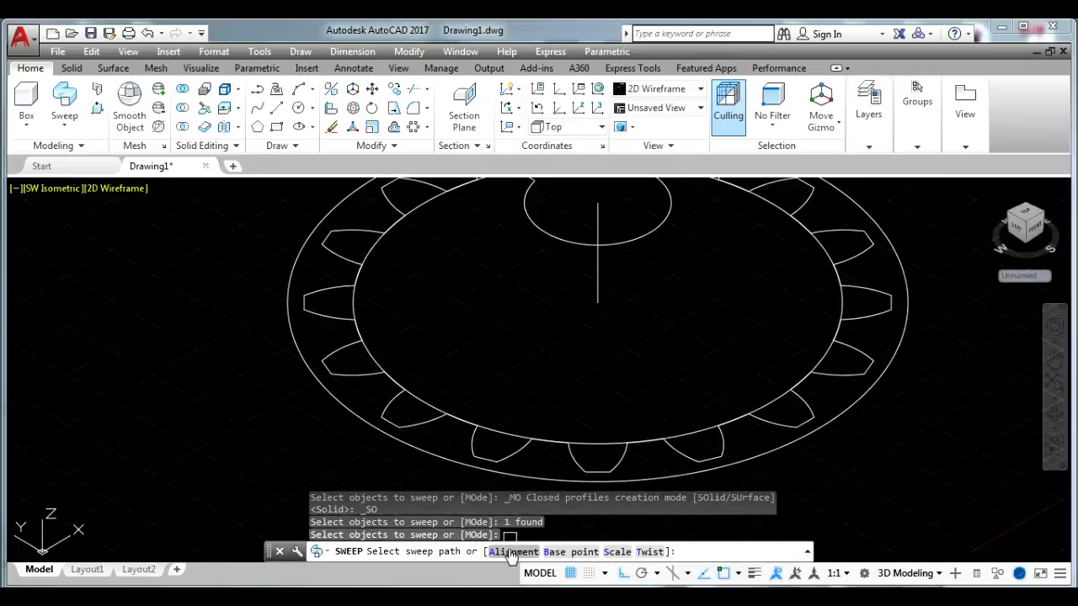
Sweep the profile unaligned, with end scale 0.5, along the vertical line.
click(511, 552)
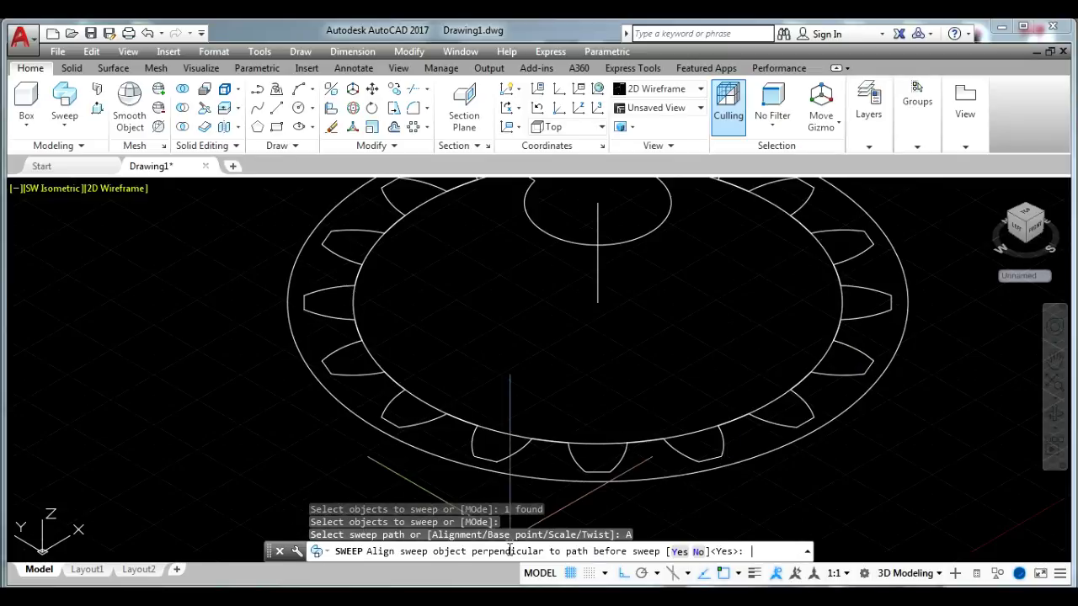
click(698, 552)
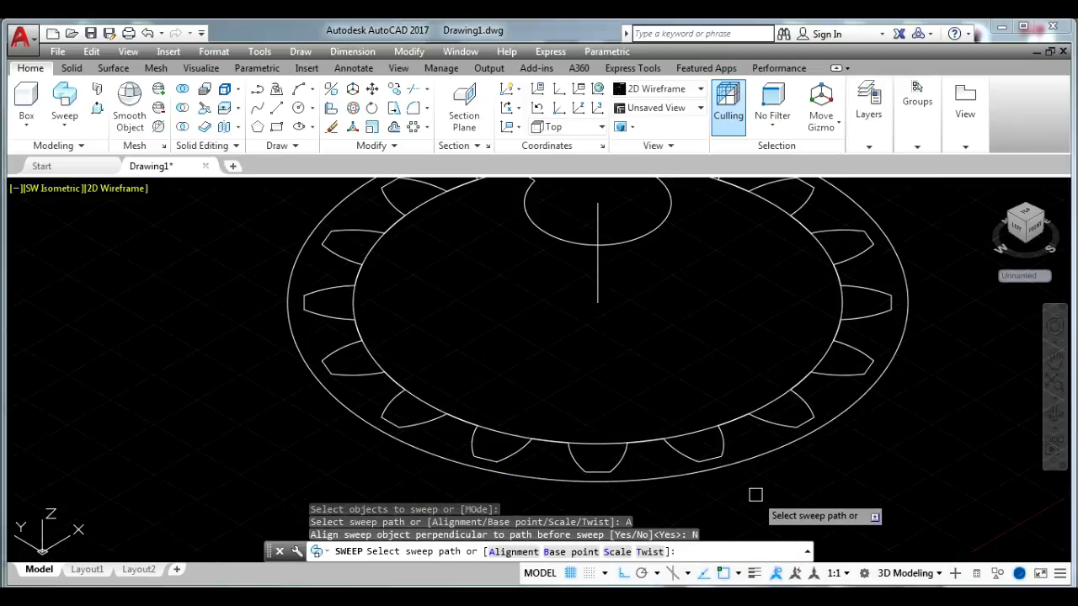
click(616, 551)
text(0.5)
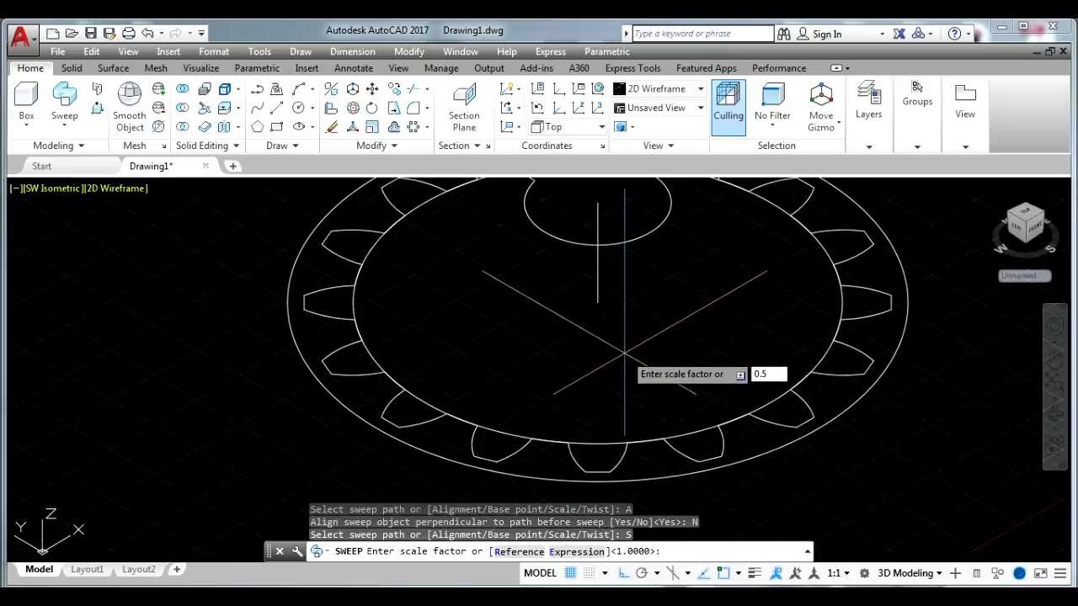
key(Return)
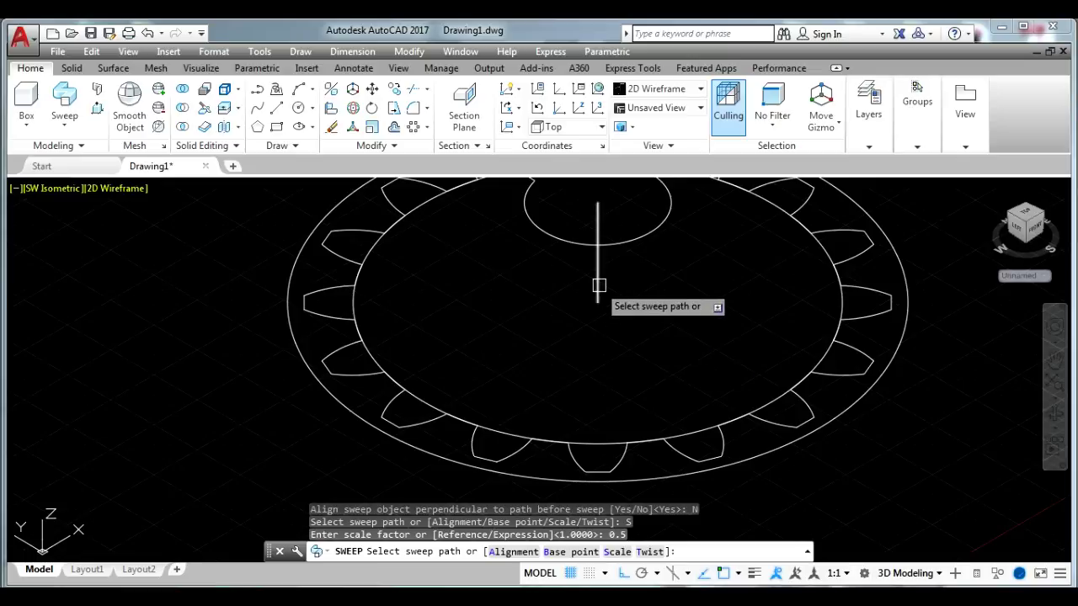
click(598, 296)
scroll(579, 326, down, 2)
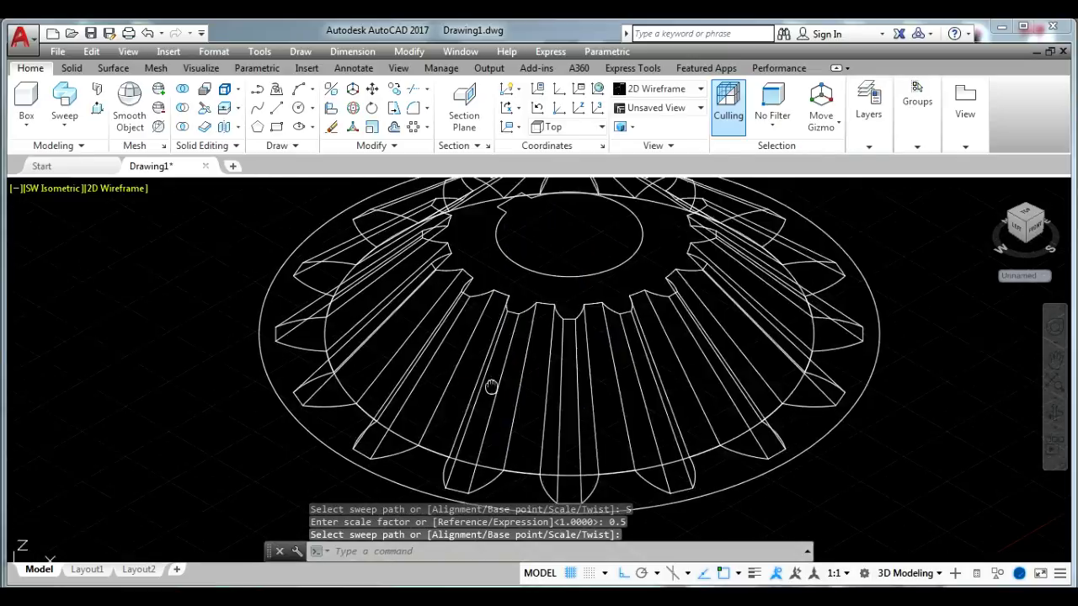
scroll(522, 353, down, 2)
scroll(471, 379, down, 1)
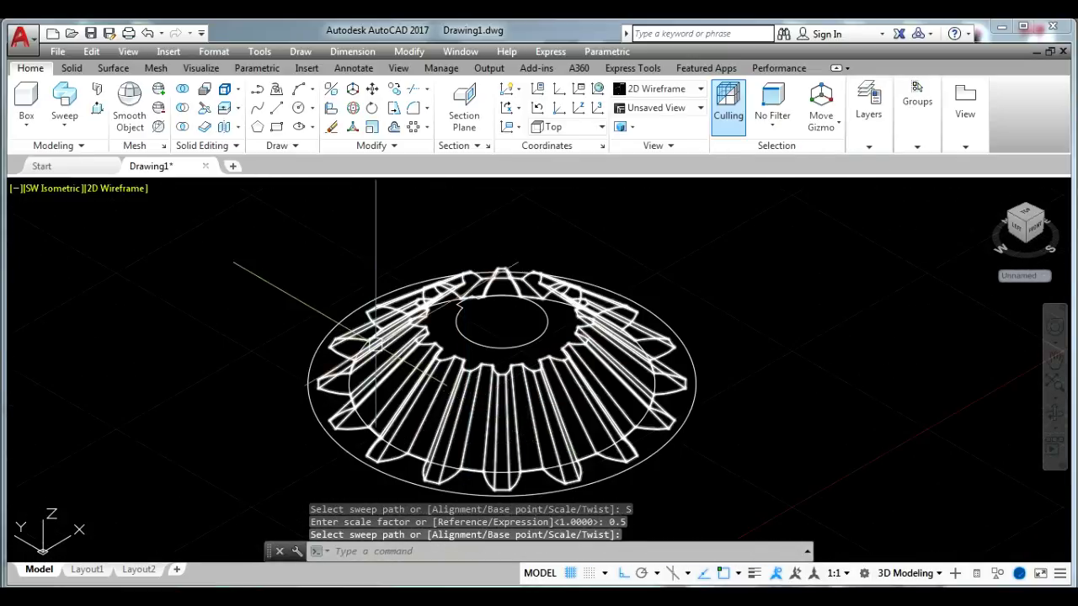
click(116, 188)
Display the gear shaded and adjust the view around it.
click(162, 296)
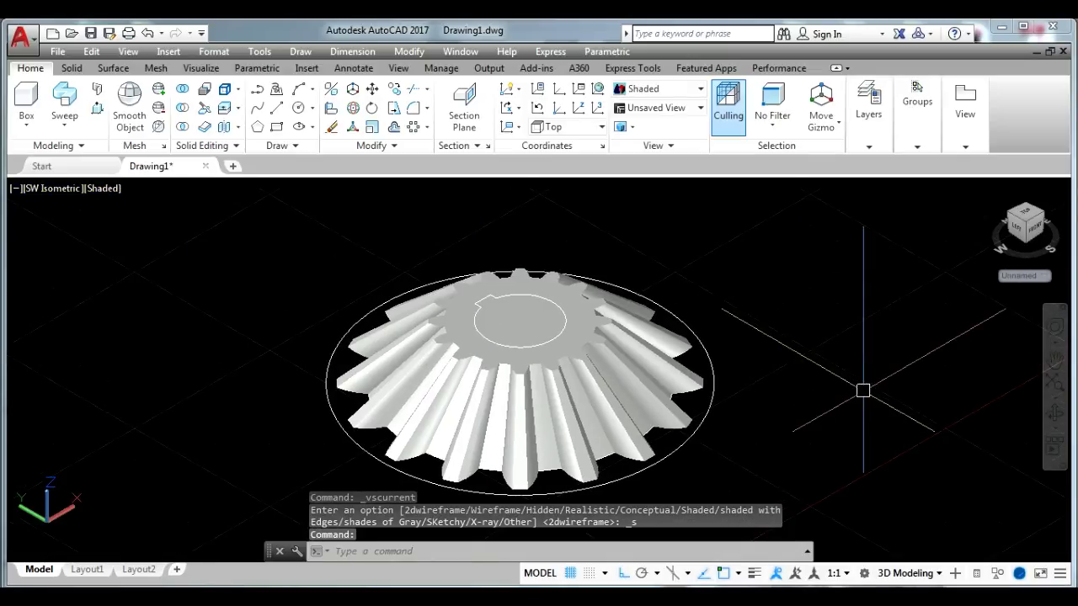
middle_drag(859, 384, 863, 373)
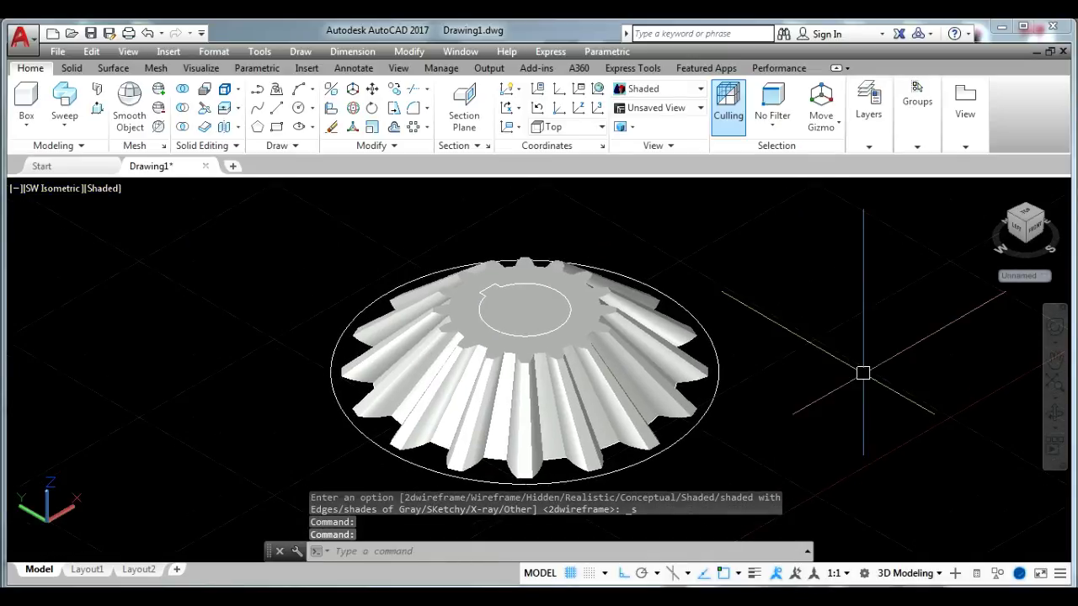
middle_drag(773, 429, 790, 392)
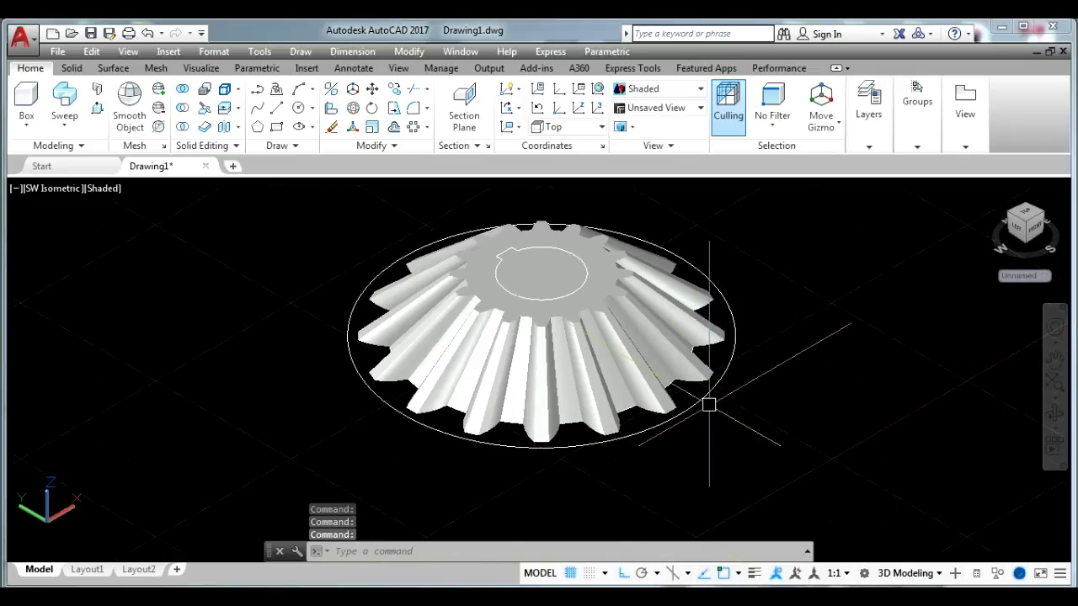
shift+middle_drag(262, 369, 229, 354)
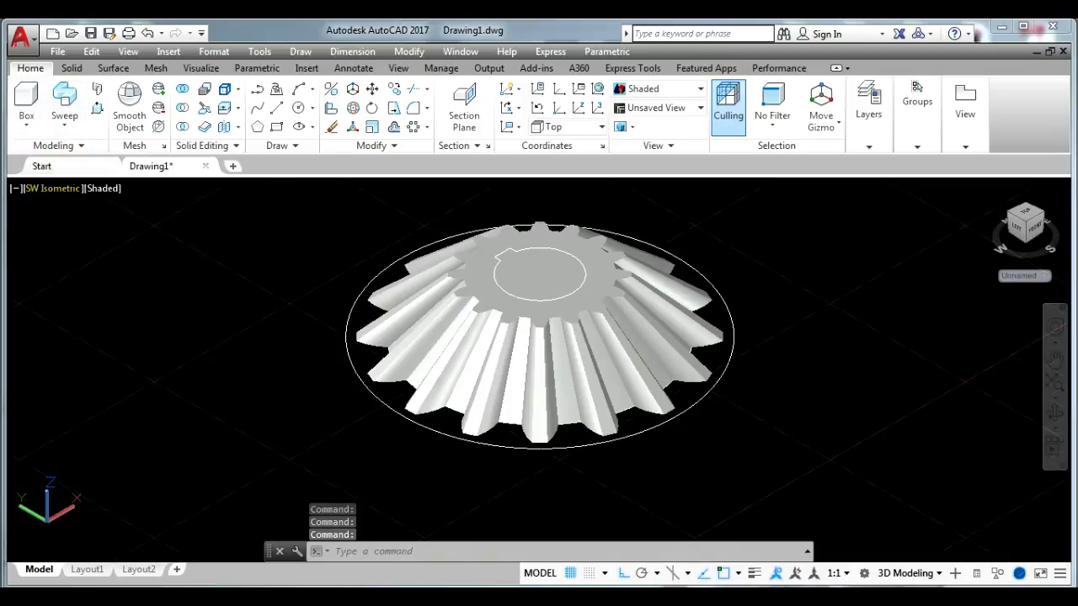
text(EXT)
Extrude the two circles 50 units with a -45° taper angle.
key(Return)
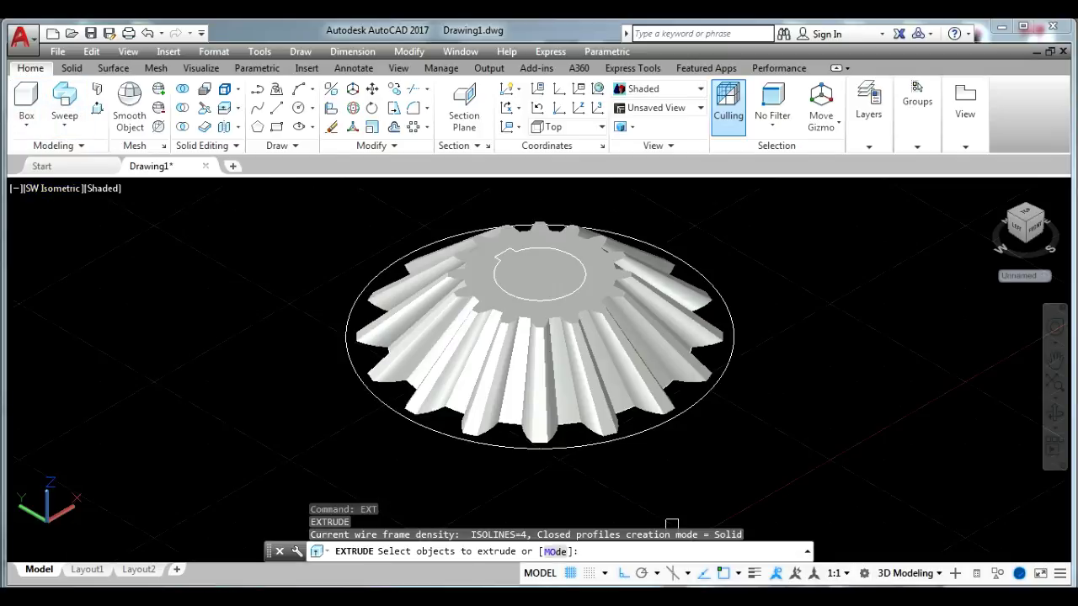
scroll(687, 411, up, 2)
scroll(668, 384, up, 1)
click(665, 375)
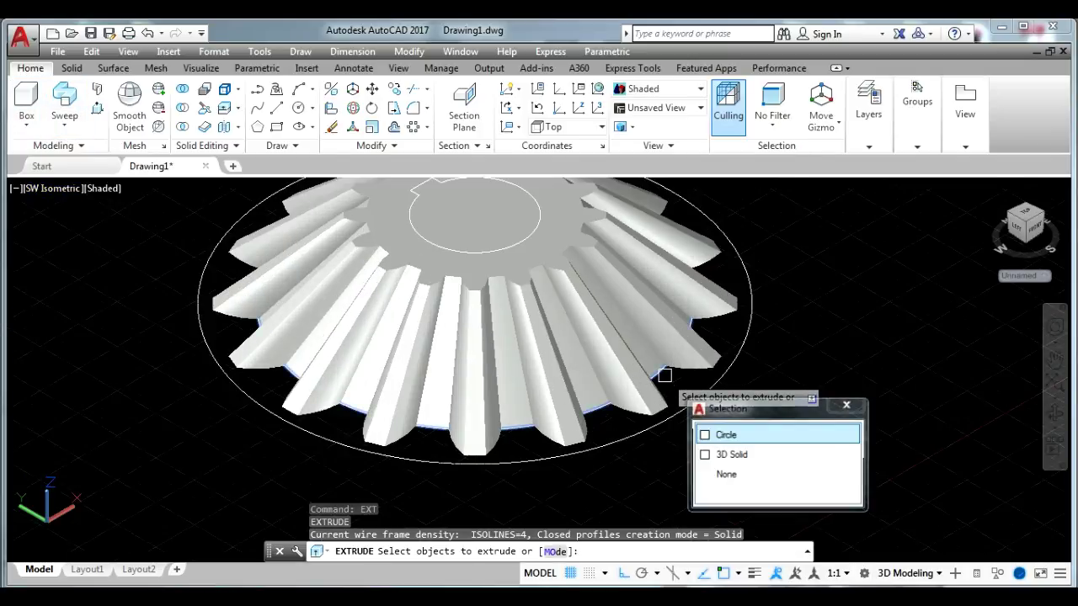
click(708, 436)
click(690, 406)
key(Return)
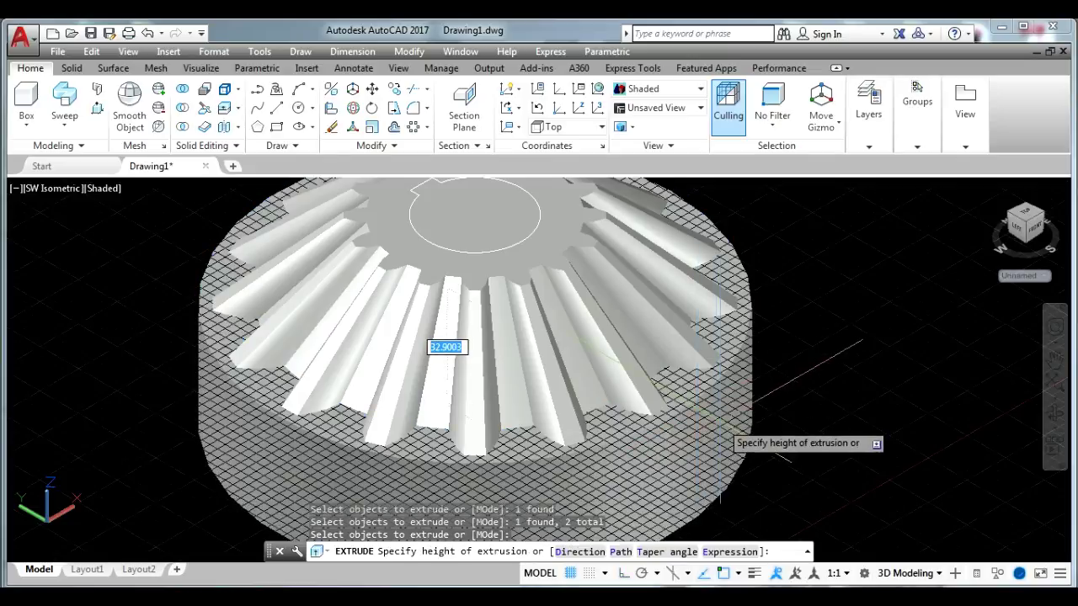
scroll(716, 424, down, 3)
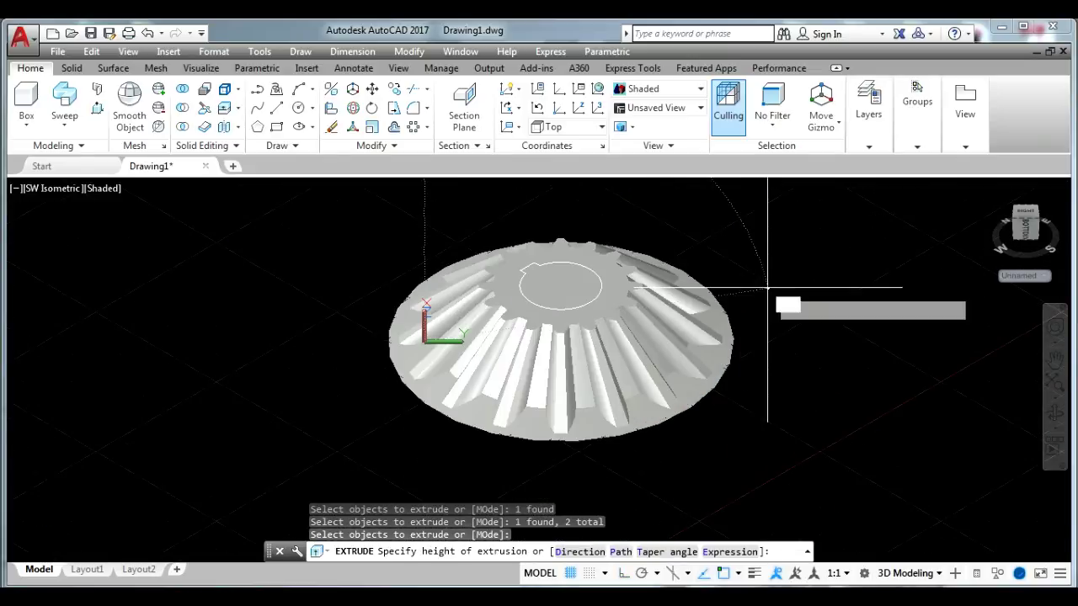
key(Return)
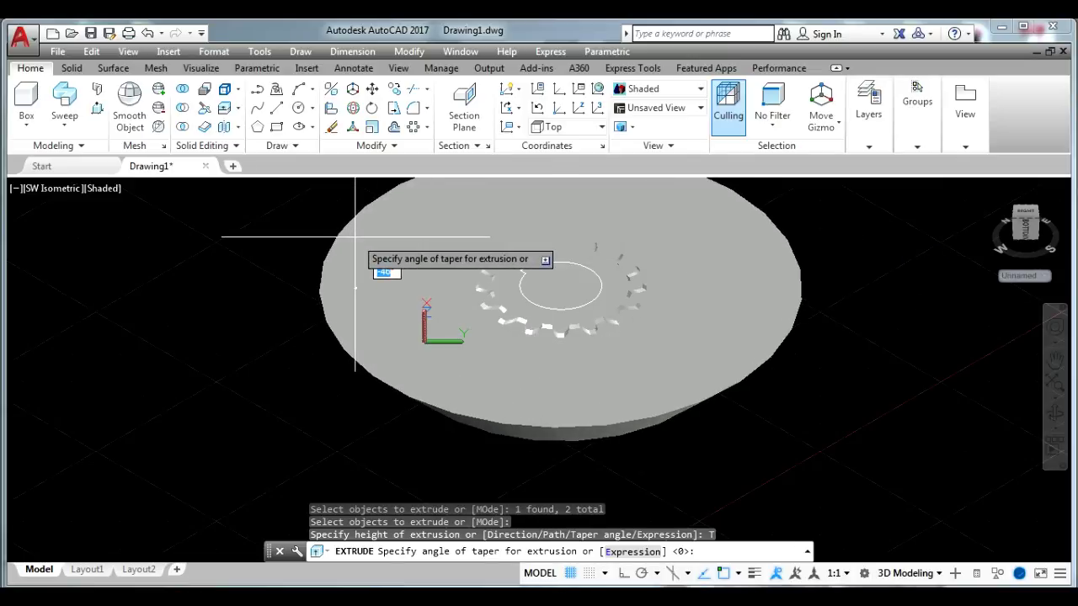
key(Return)
text(50)
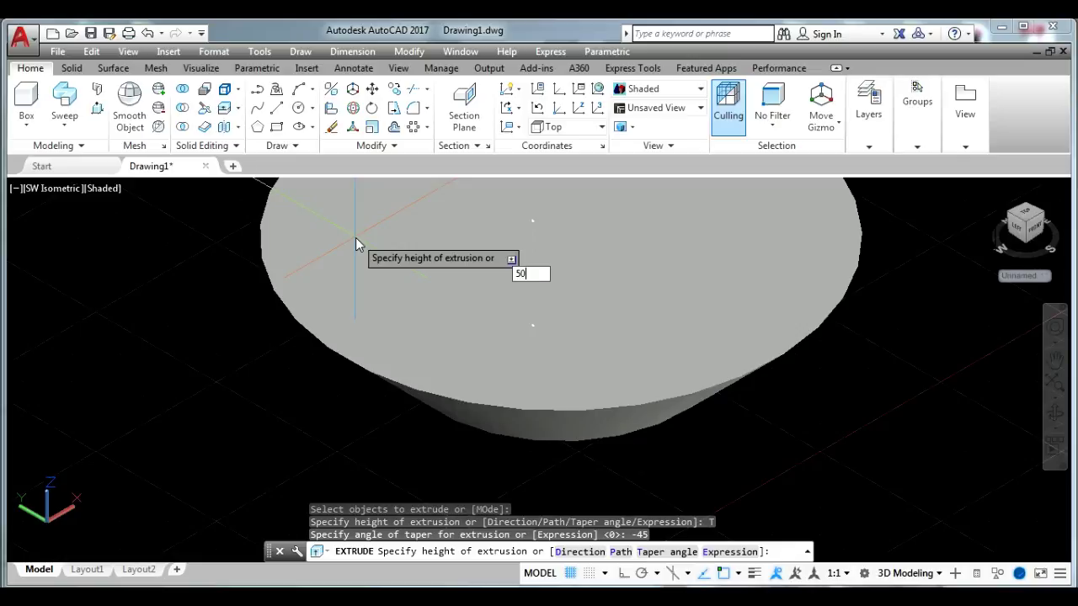
key(Return)
middle_drag(247, 357, 216, 412)
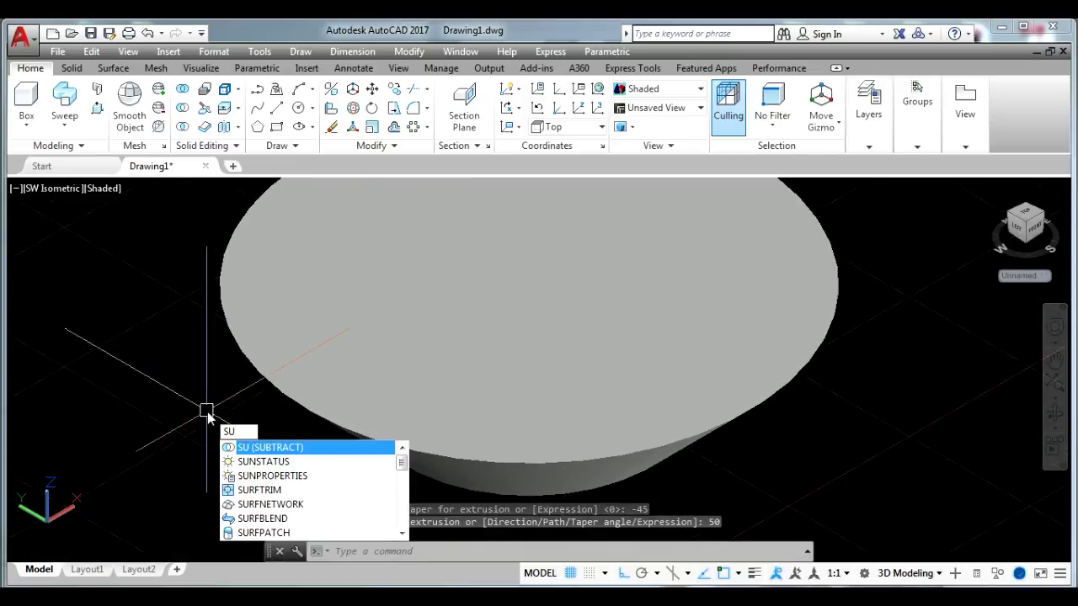
Subtract the gear from the flared solid to hollow it out.
key(Return)
click(240, 358)
key(Return)
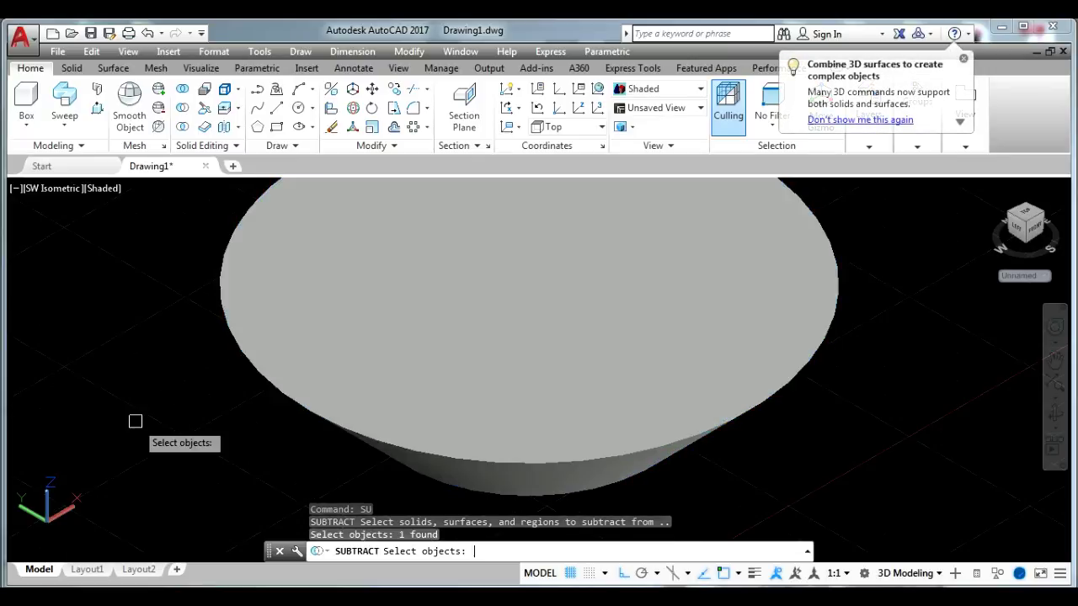
click(281, 302)
click(337, 366)
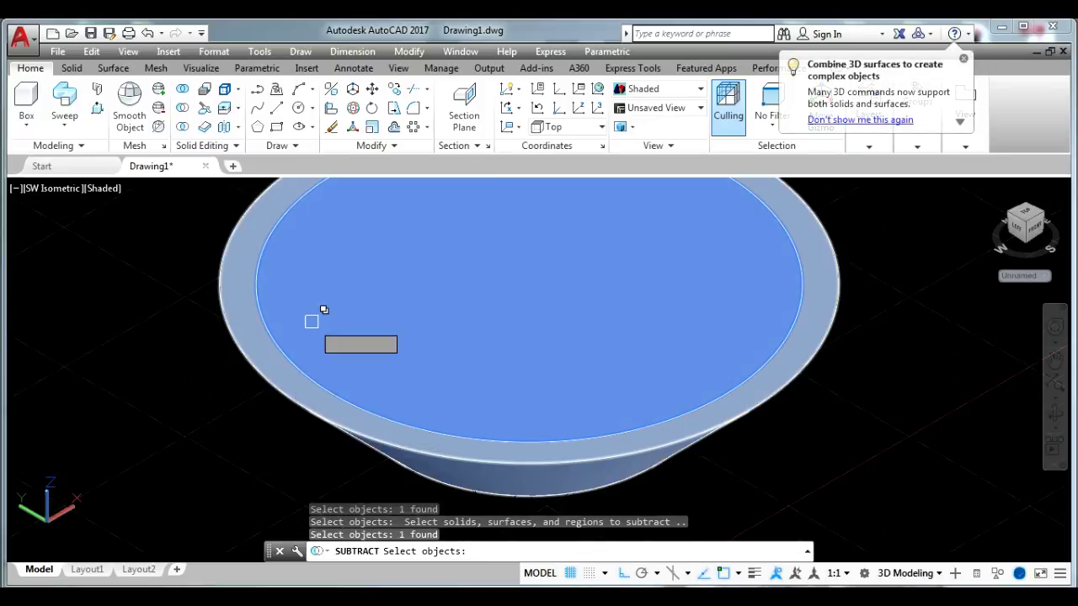
key(Return)
text(SU)
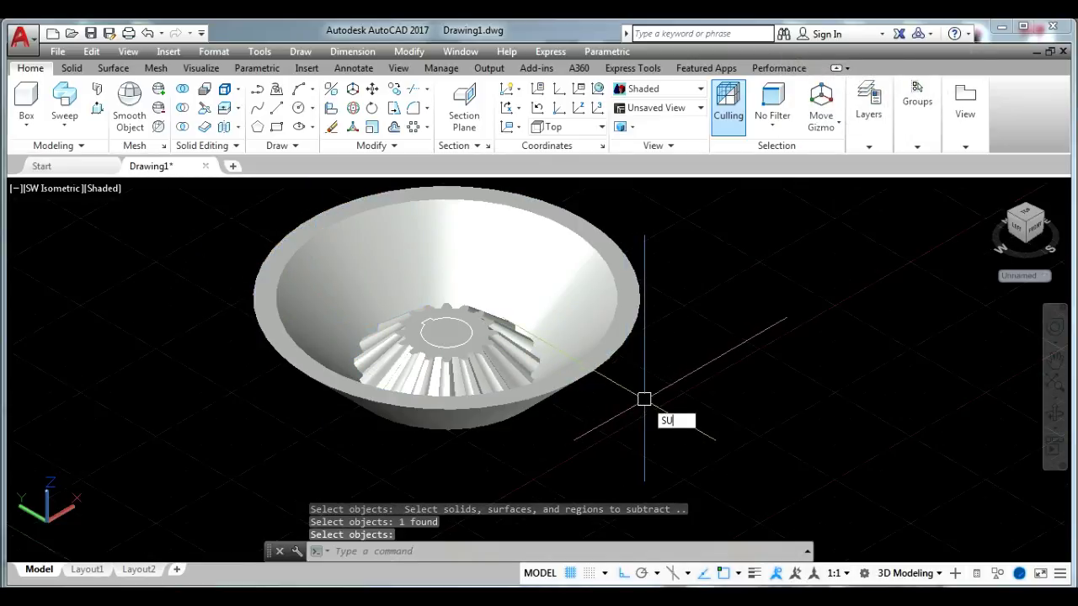
Subtract the hollow flared solid from the gear, leaving only the trimmed gear.
key(Return)
click(501, 362)
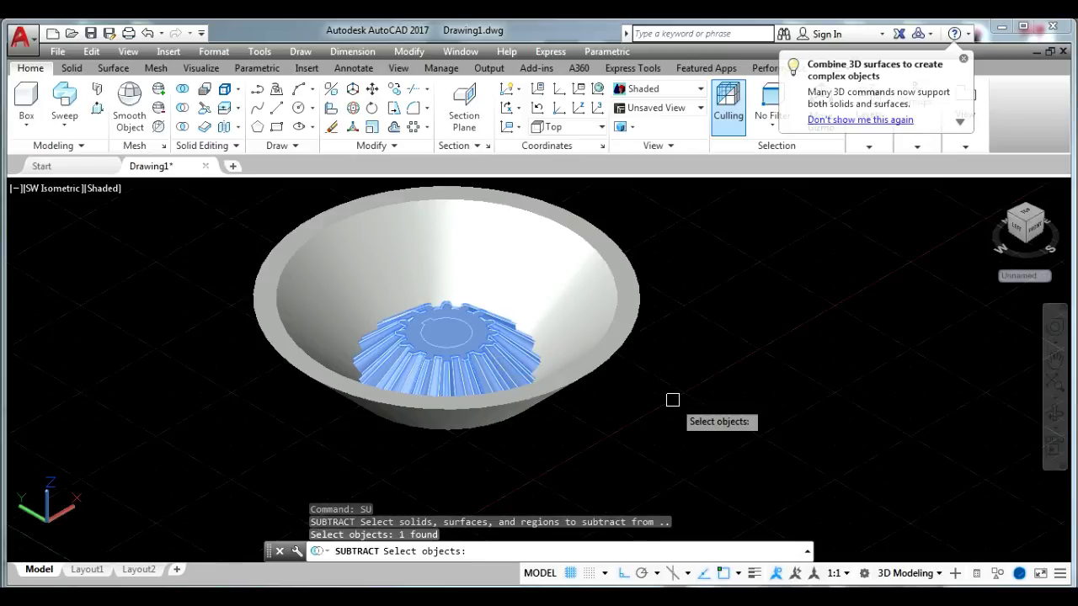
key(Return)
click(613, 358)
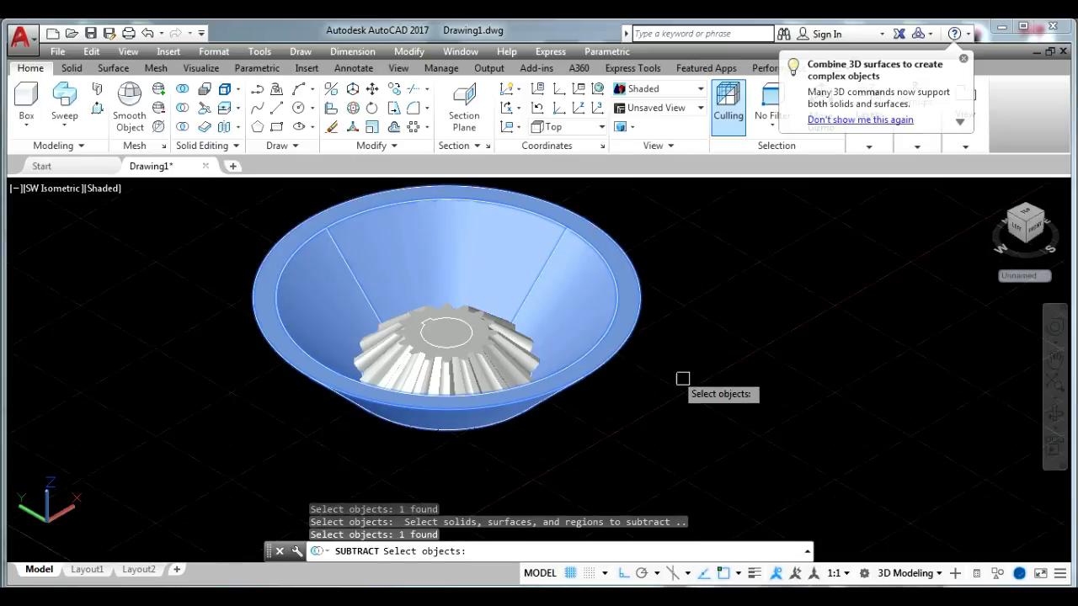
key(Return)
scroll(418, 413, up, 3)
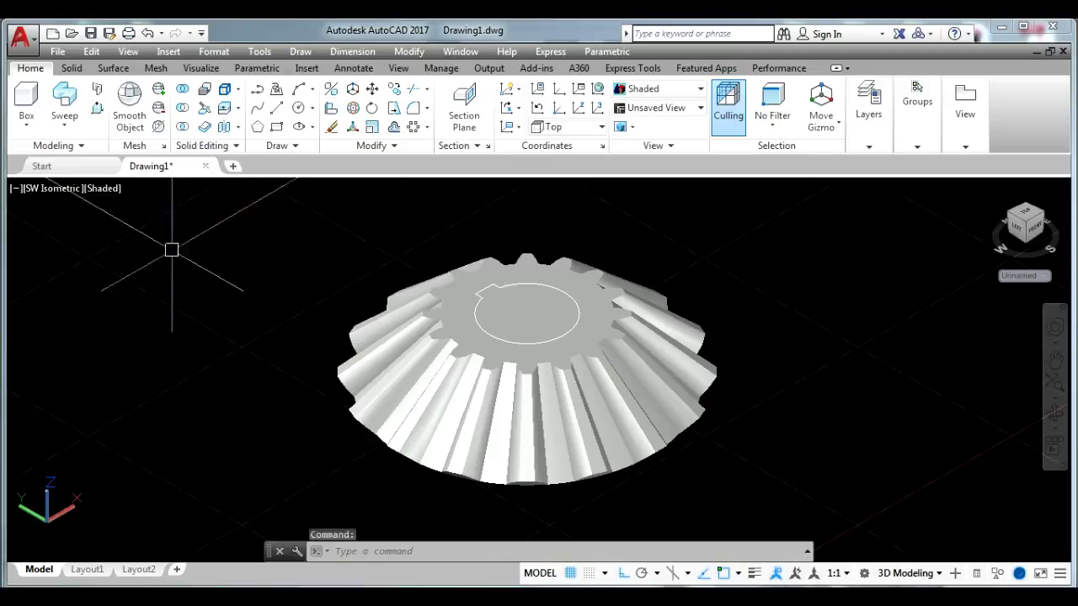
Switch to 2D Wireframe and draw a radius-50 circle at the gear's centre.
click(101, 192)
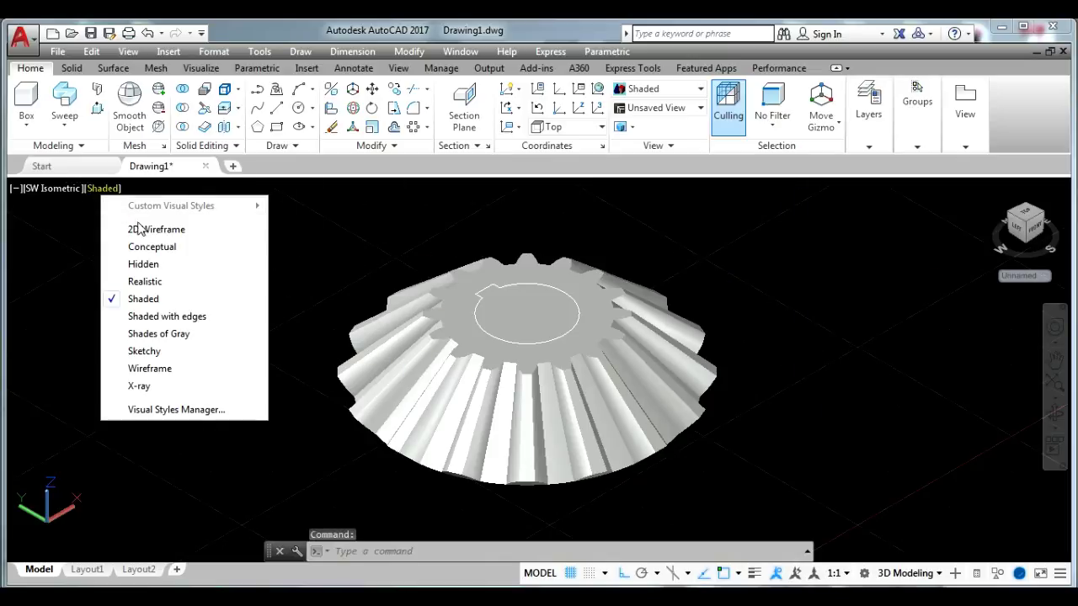
click(152, 231)
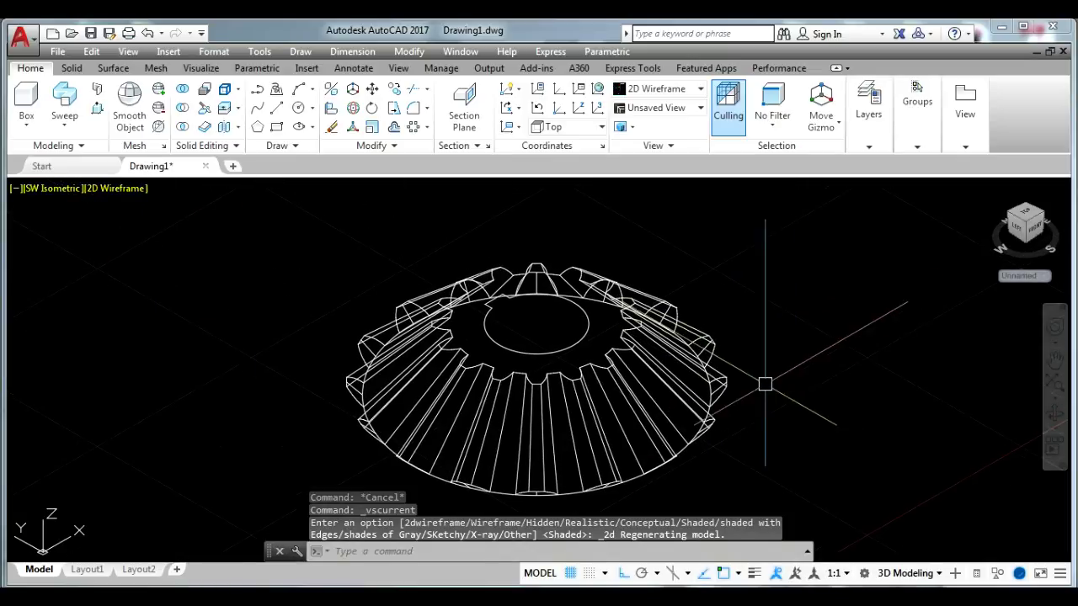
text(c)
key(Return)
click(536, 323)
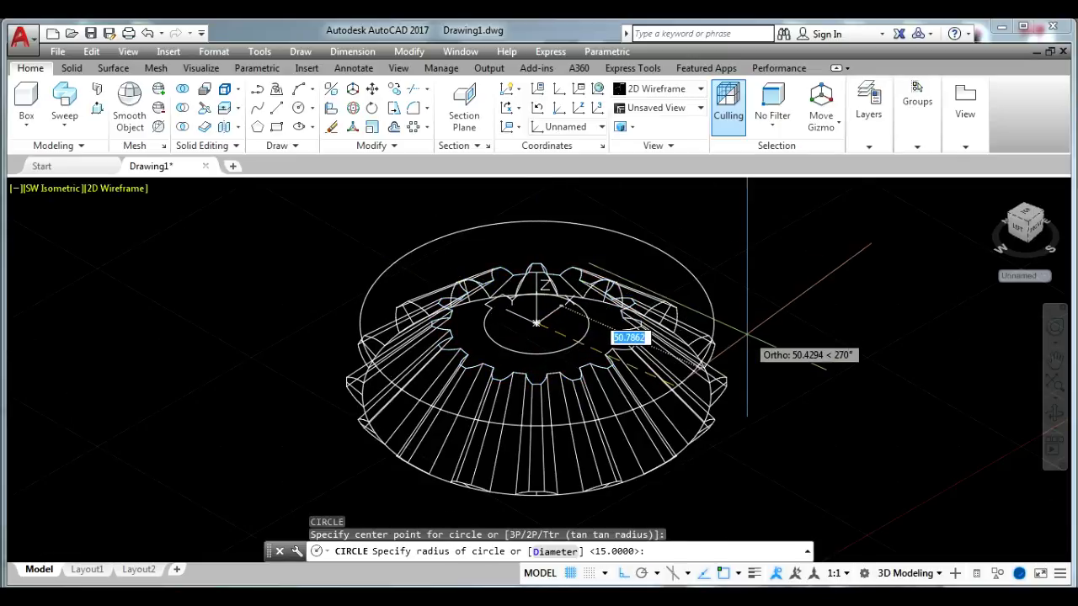
text(50)
key(Return)
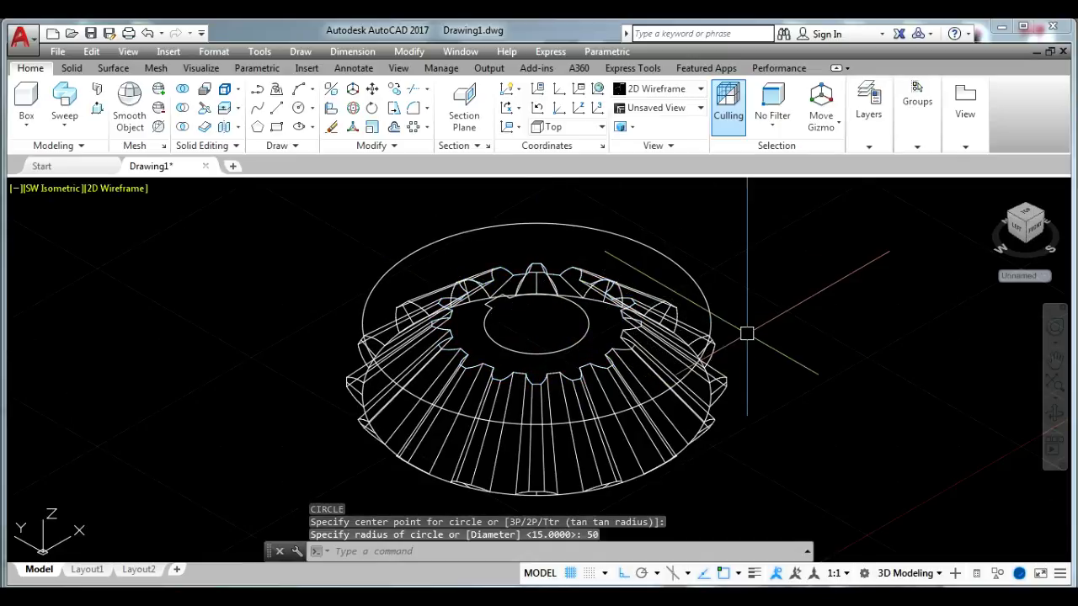
text(M)
Move the new circle 25 units down along Z.
key(Return)
click(816, 337)
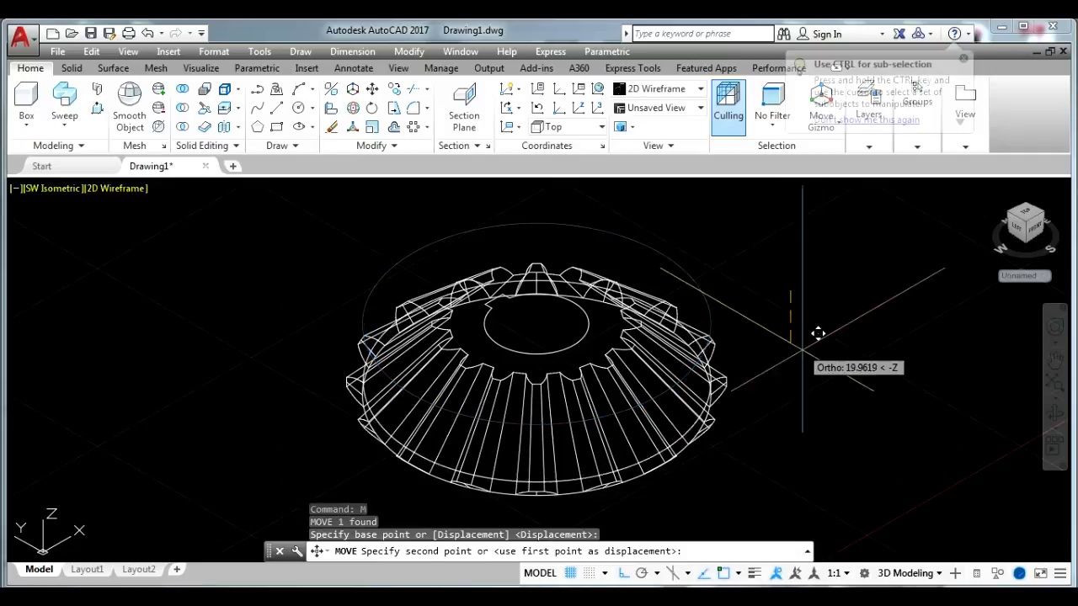
text(25)
key(Return)
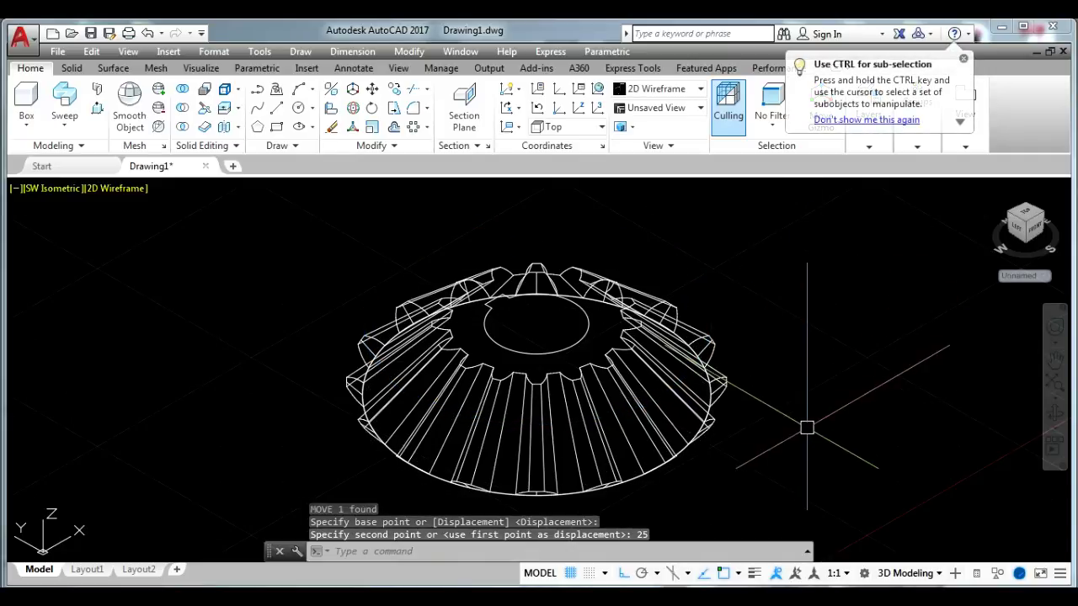
middle_drag(806, 428, 750, 391)
text(EX)
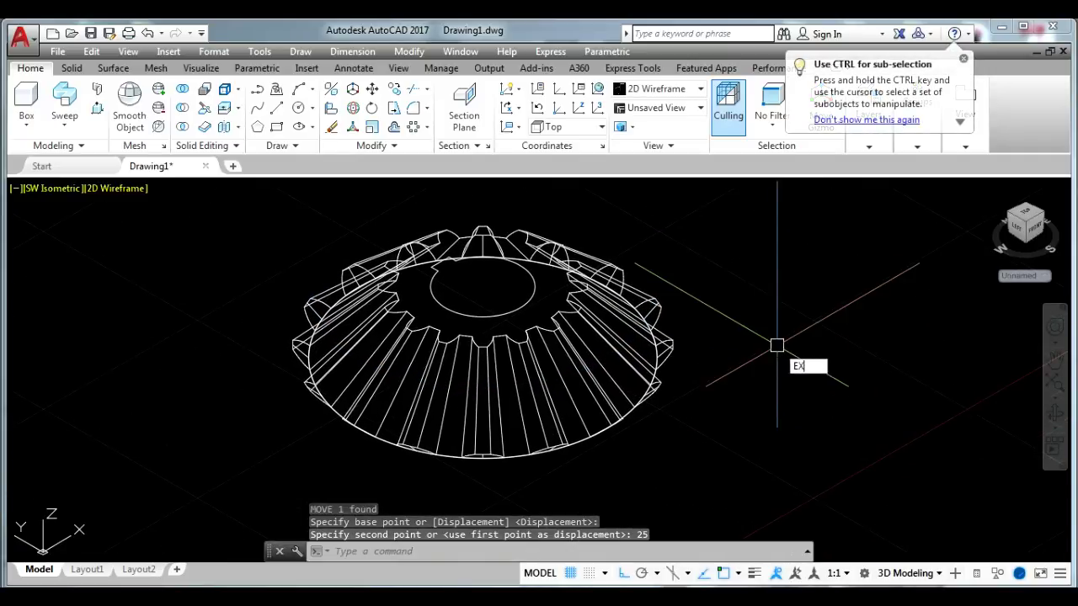
text(T)
key(Return)
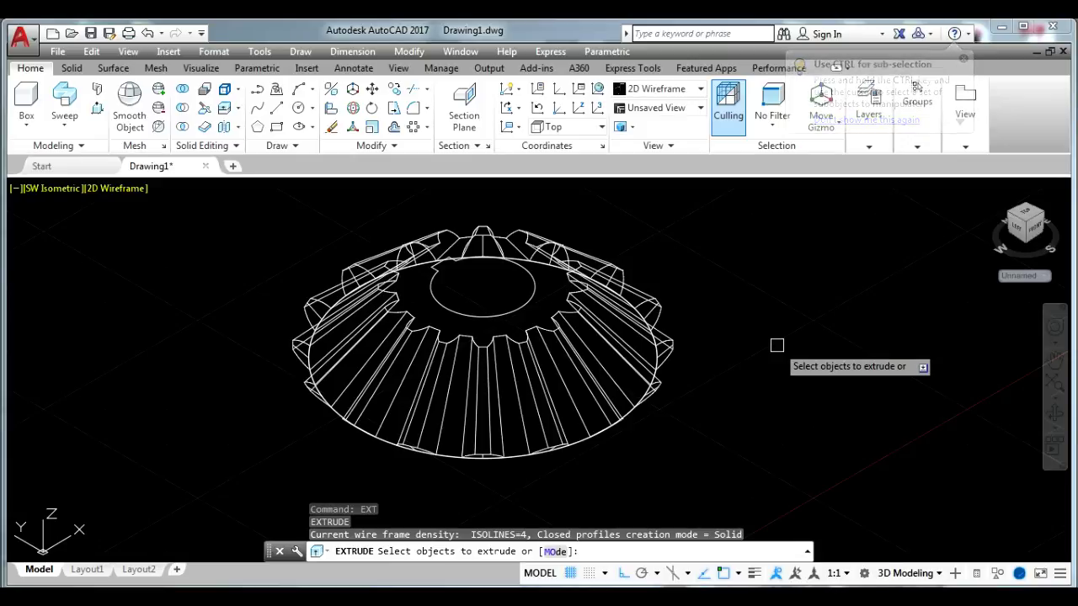
text(L)
Extrude the last circle 10 units high with a 10° taper angle.
key(Return)
key(Return)
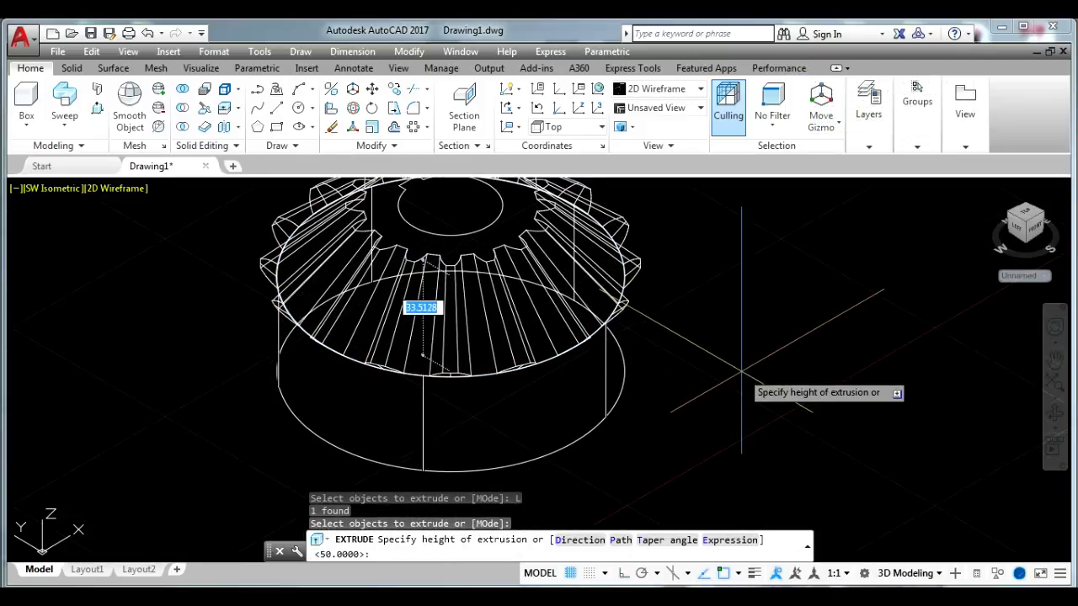
text(T)
key(Return)
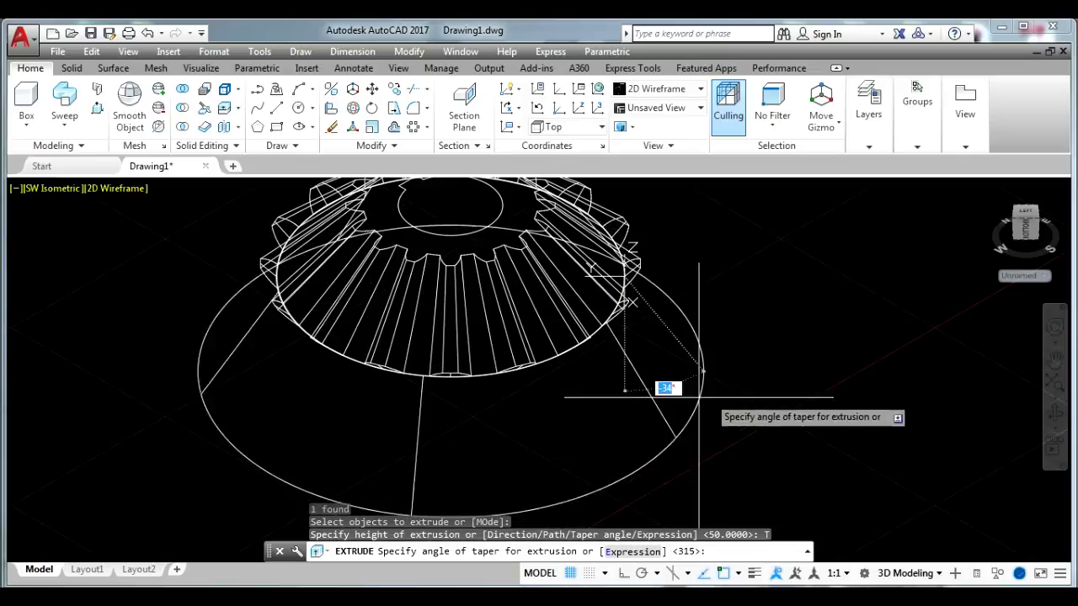
text(0)
key(Return)
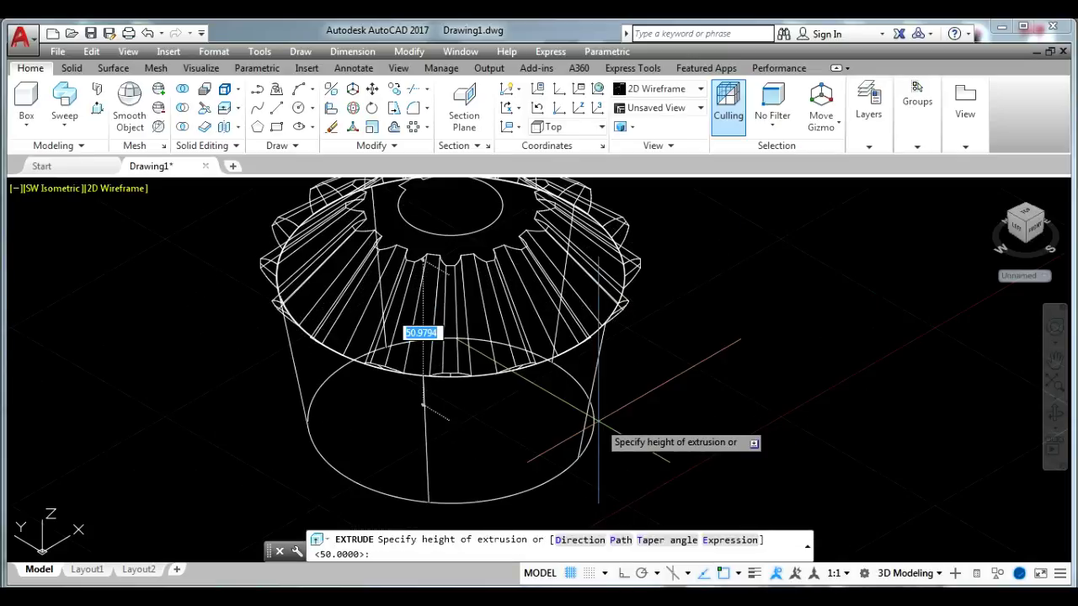
key(Return)
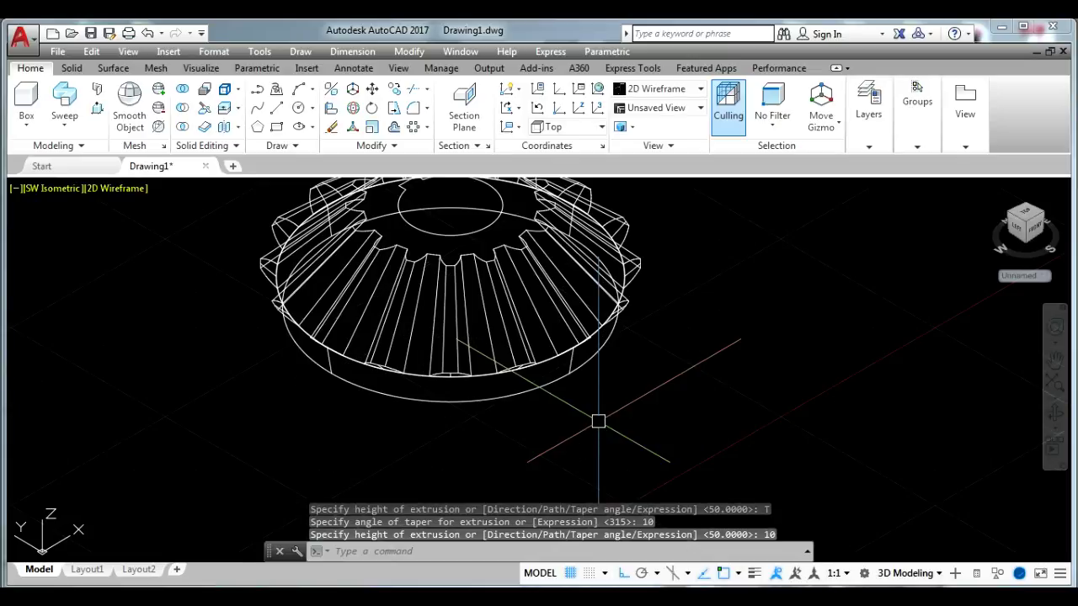
Shade the gear and base disc and orbit to a lower, flatter angle.
click(108, 188)
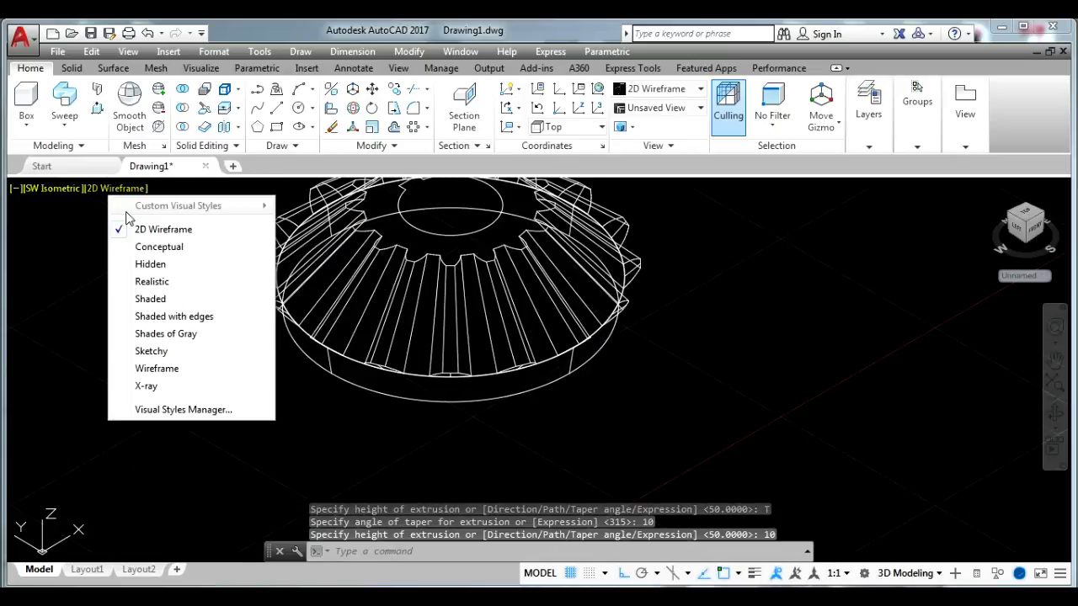
click(149, 305)
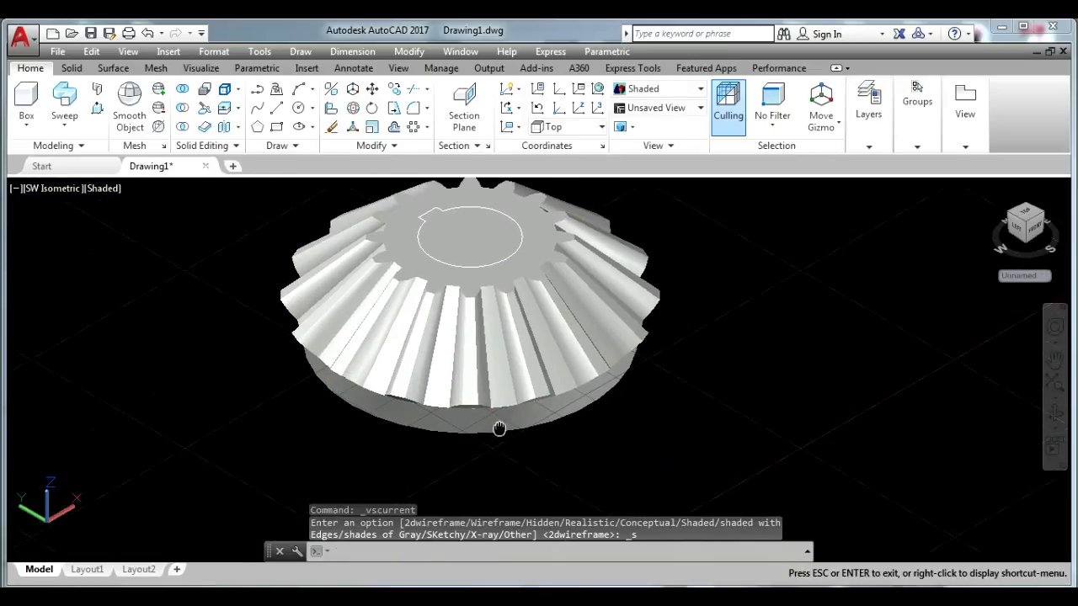
click(1055, 419)
mouse_move(797, 356)
mouse_down()
mouse_move(813, 332)
mouse_move(831, 357)
mouse_move(824, 373)
mouse_move(531, 301)
mouse_move(571, 325)
mouse_up()
key(Escape)
middle_drag(775, 385, 799, 409)
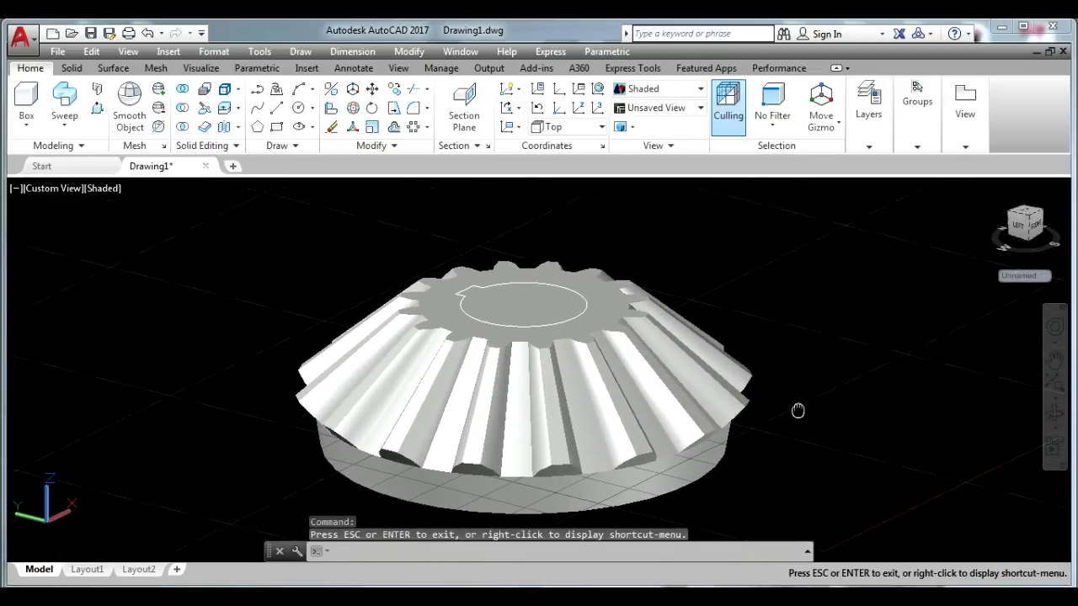
click(101, 193)
Return to 2D Wireframe and extrude the gear's inner bore circle into a shaft.
click(156, 229)
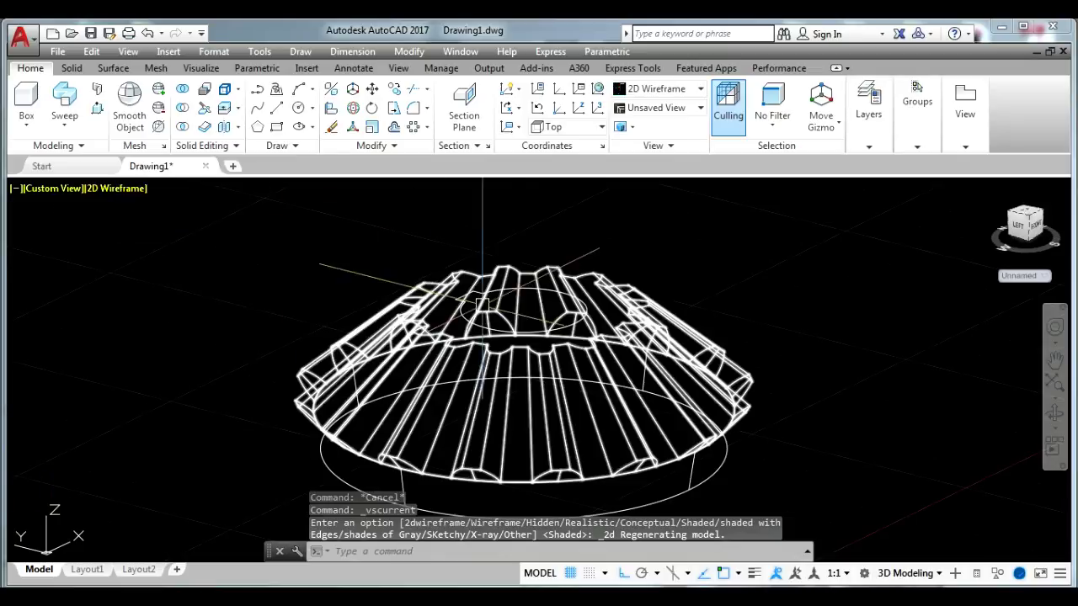
click(1055, 413)
drag(749, 337, 761, 356)
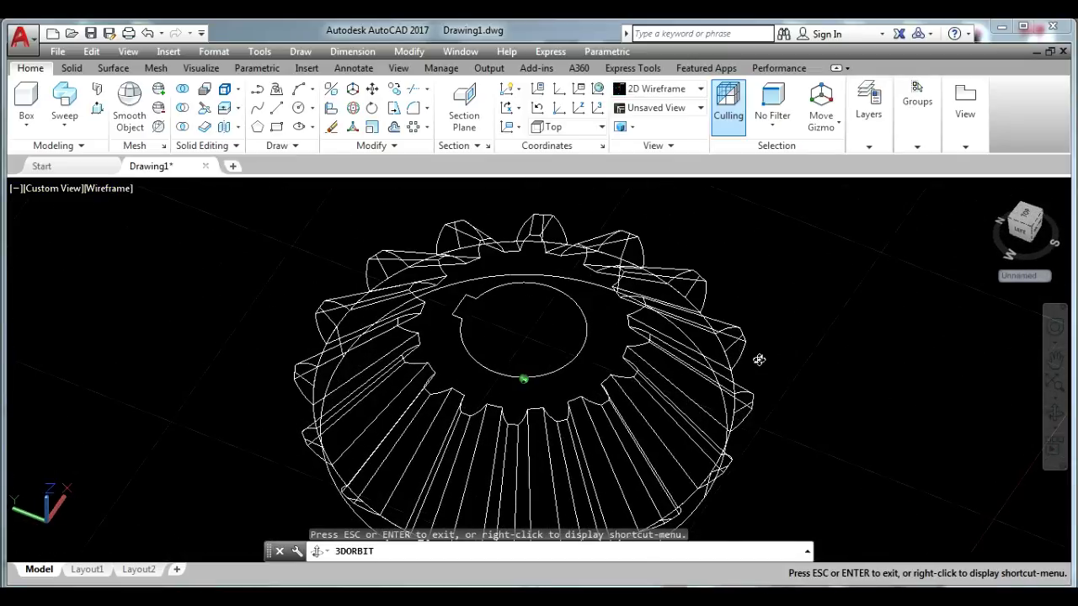
text(EXT)
key(Return)
text(EXT)
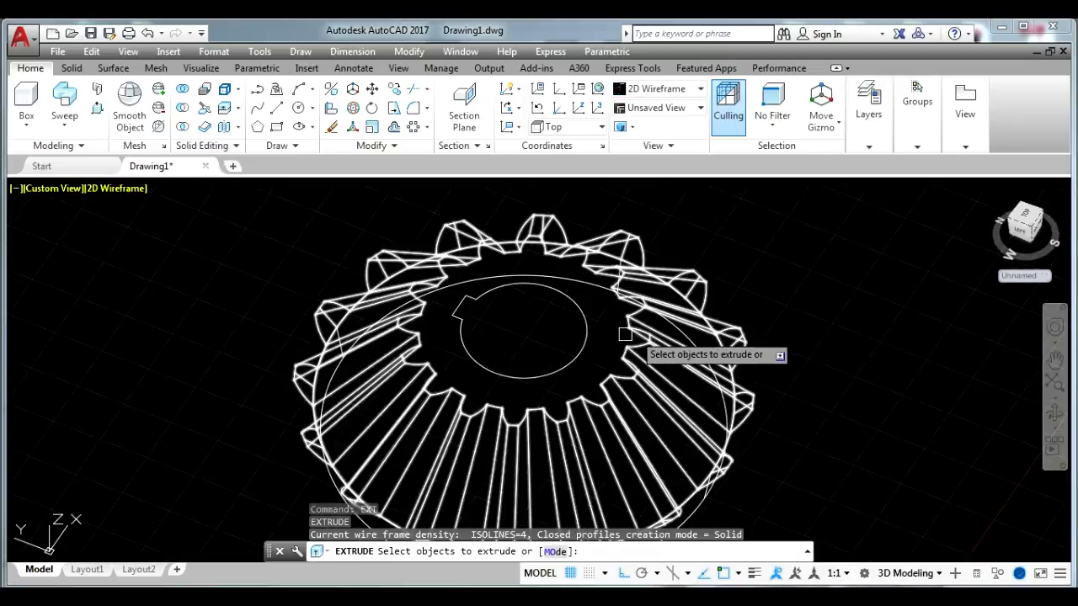
click(585, 341)
key(Return)
scroll(573, 341, down, 6)
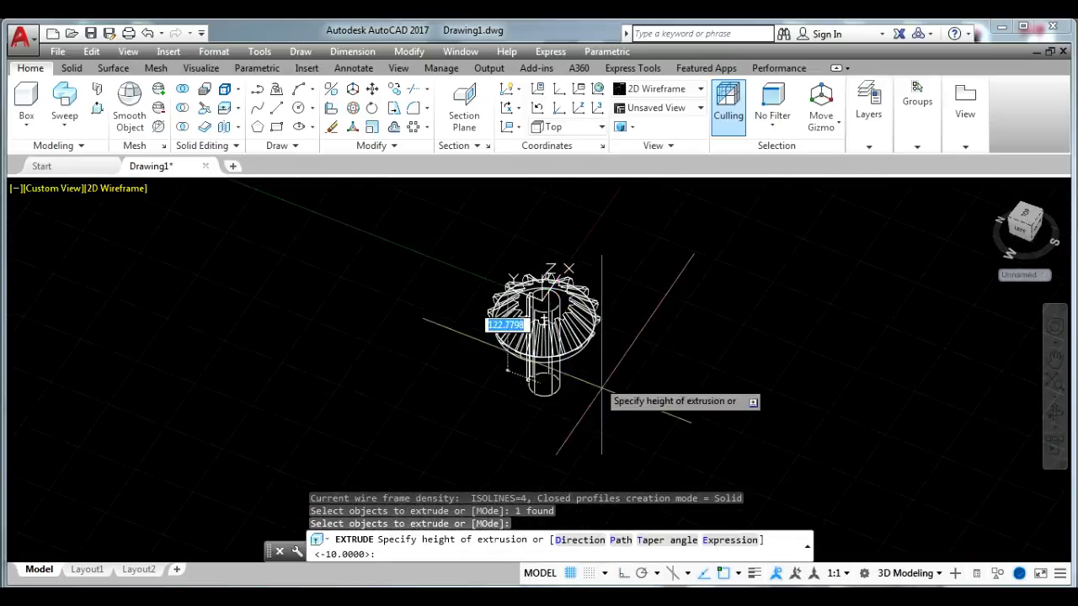
click(539, 414)
click(539, 412)
Move the shaft through the gear, then show it shaded and orbit closer.
text(m)
key(Return)
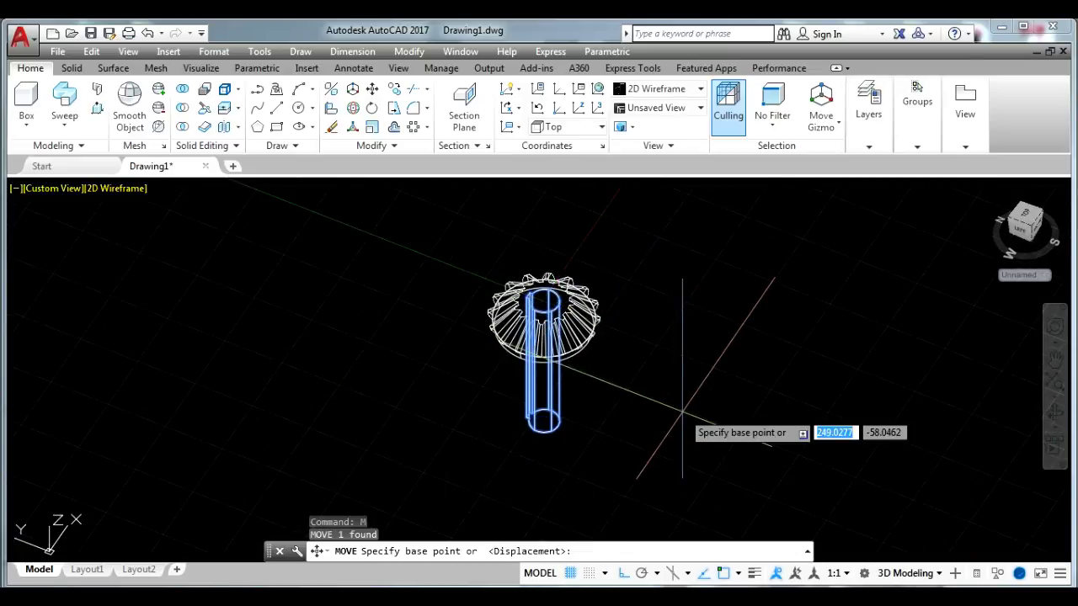
click(680, 412)
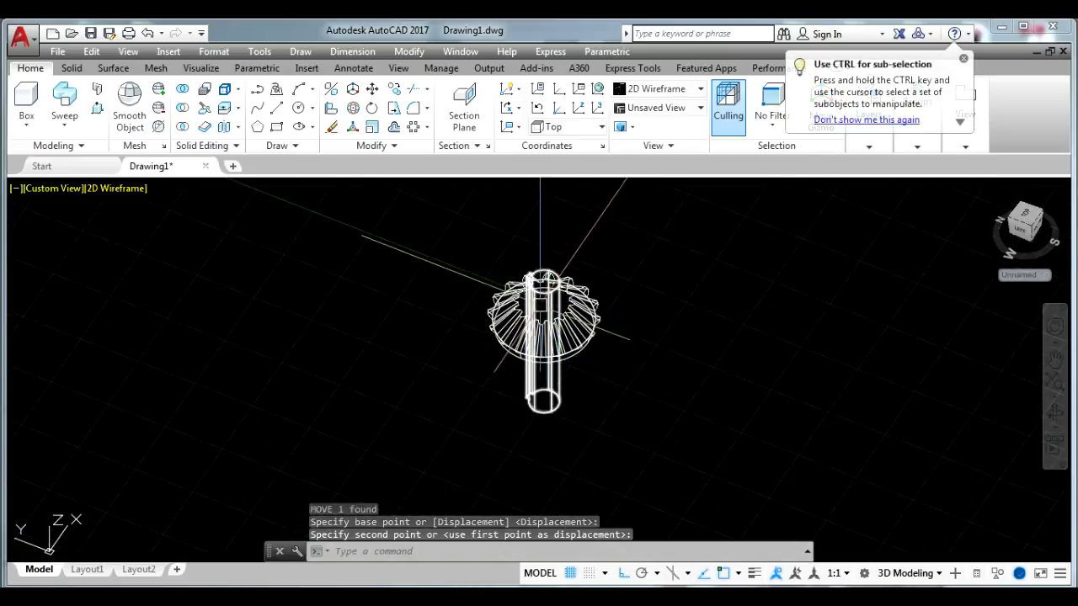
scroll(537, 328, up, 5)
click(129, 190)
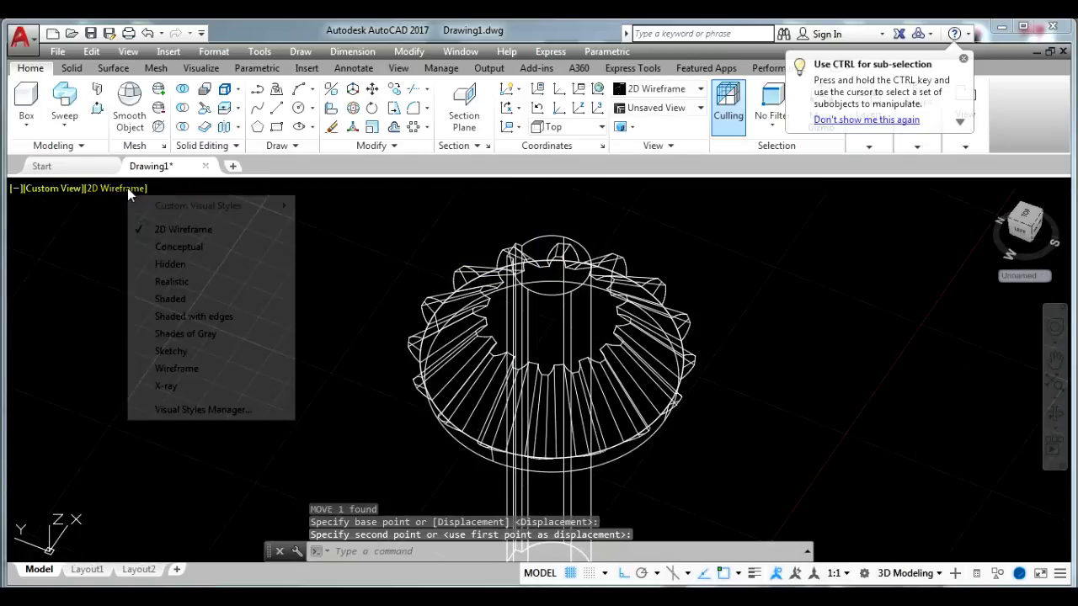
click(169, 299)
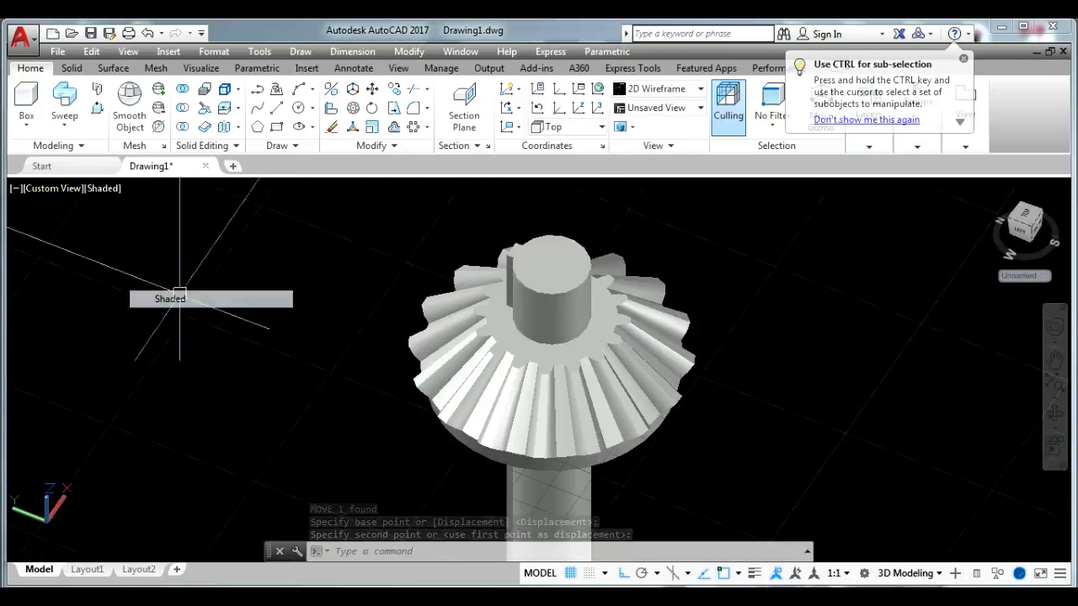
shift+middle_drag(847, 407, 743, 365)
text(UNIO)
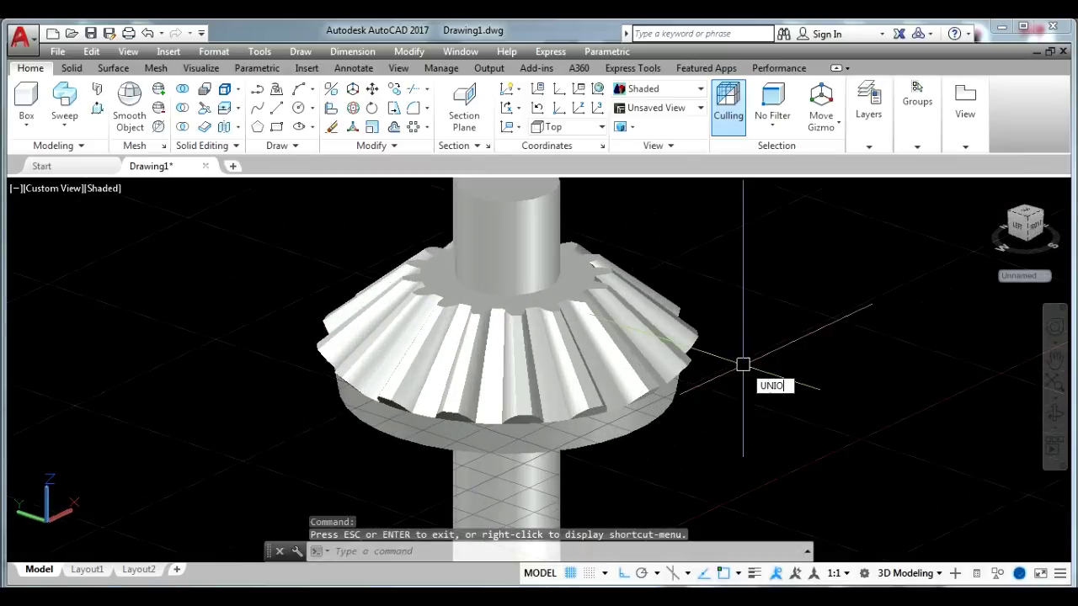
Union the gear and base disc into a single solid.
key(Return)
click(744, 458)
click(666, 354)
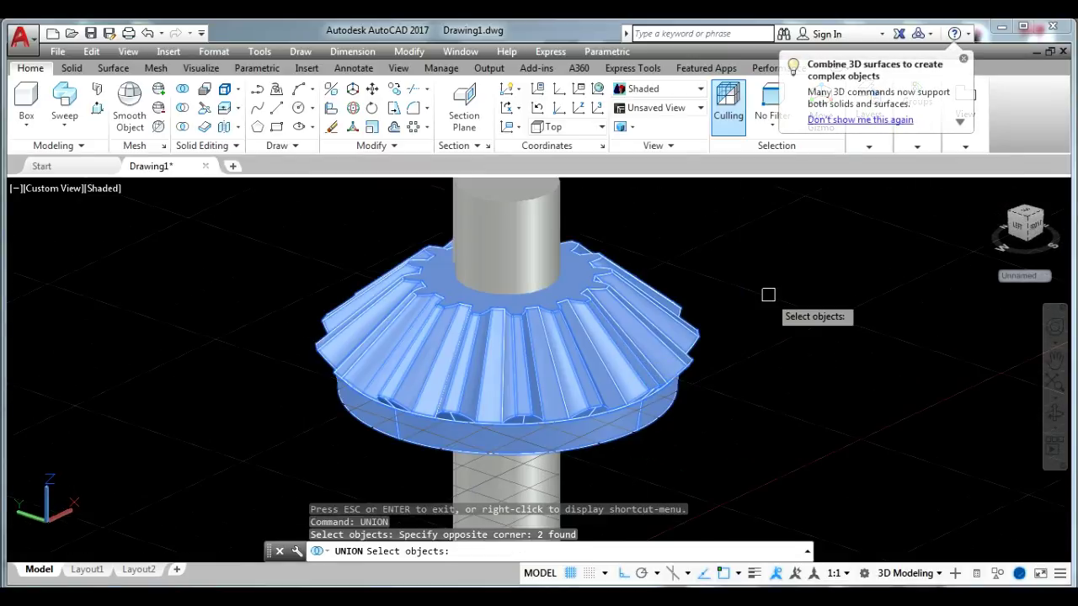
key(Return)
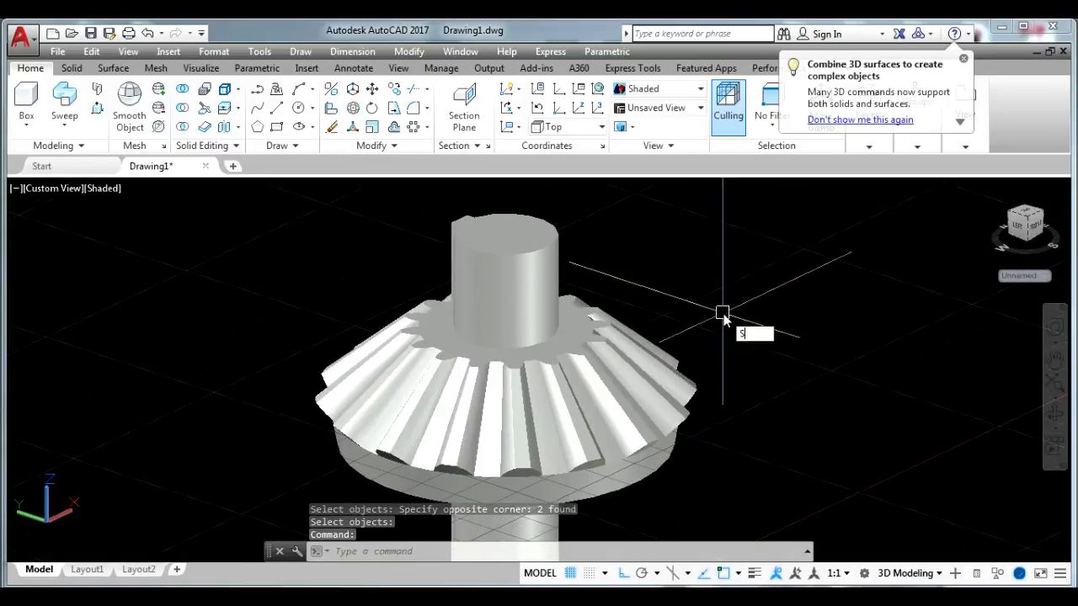
Subtract the shaft cylinder from the gear to leave a keyed bore.
key(Return)
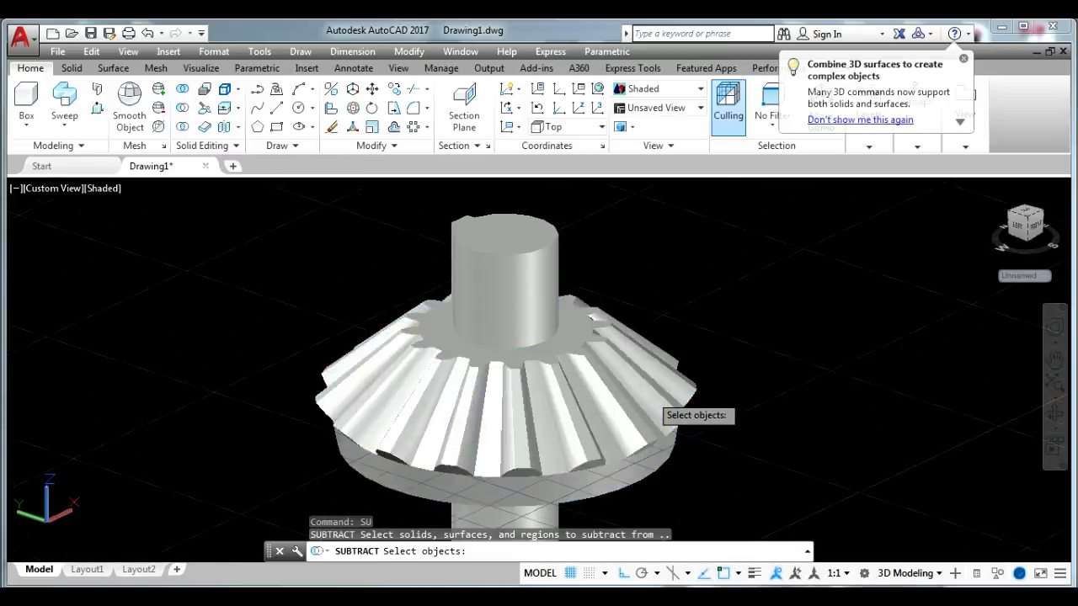
click(653, 390)
key(Return)
click(525, 267)
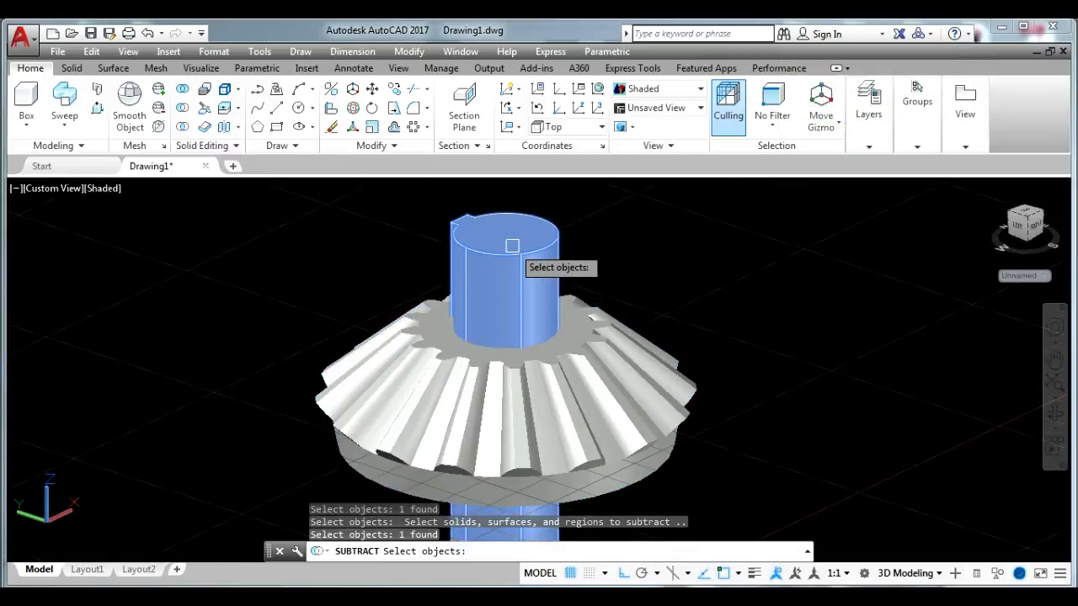
key(Return)
Orbit the view to look down on the bored gear from above.
click(1051, 414)
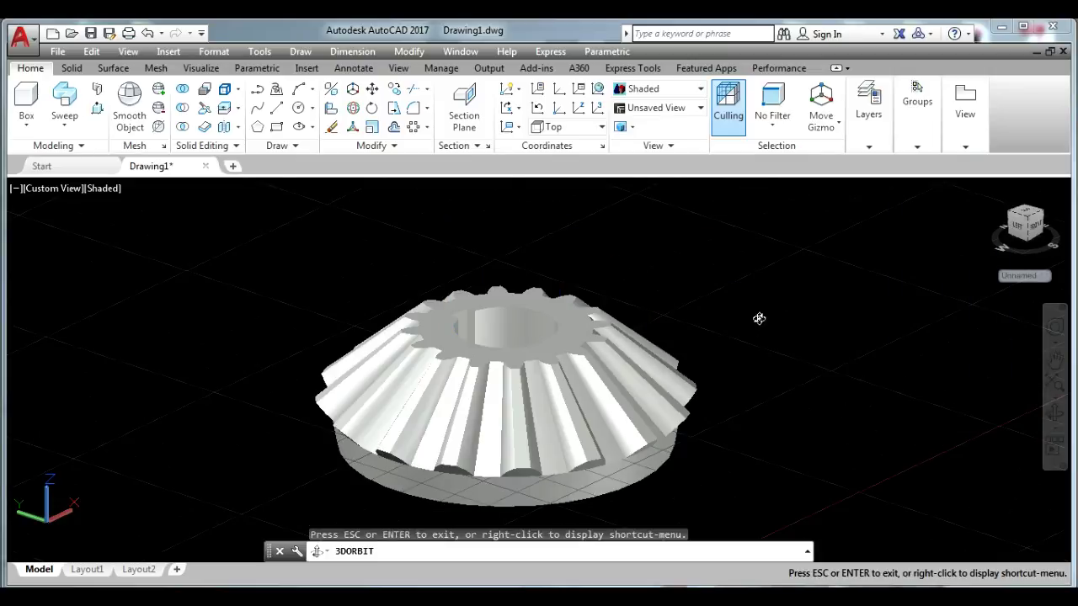
mouse_move(758, 315)
mouse_down()
mouse_move(731, 390)
mouse_move(738, 329)
mouse_move(735, 361)
mouse_move(749, 361)
mouse_up()
key(Escape)
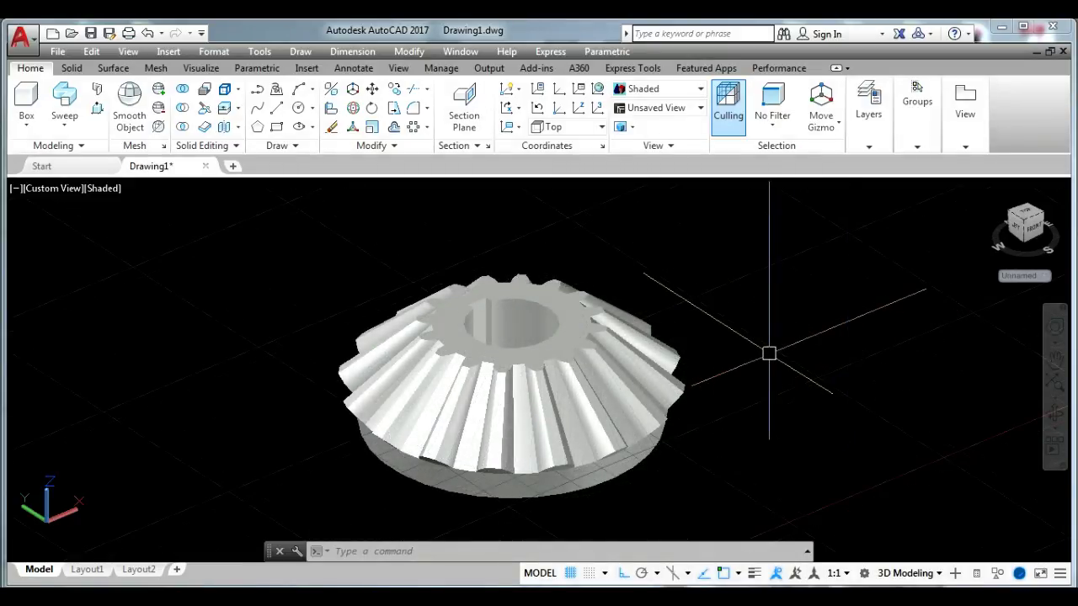
text(CC)
Copy the gear to place a second identical gear beside it.
key(Return)
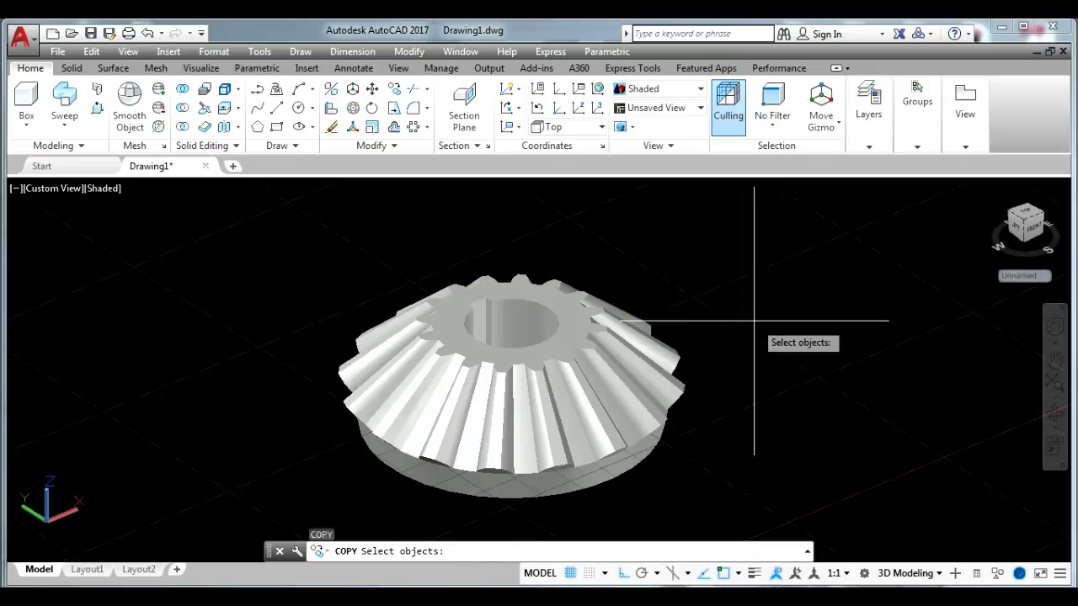
click(758, 337)
click(669, 414)
middle_drag(668, 414, 489, 404)
key(Return)
click(454, 389)
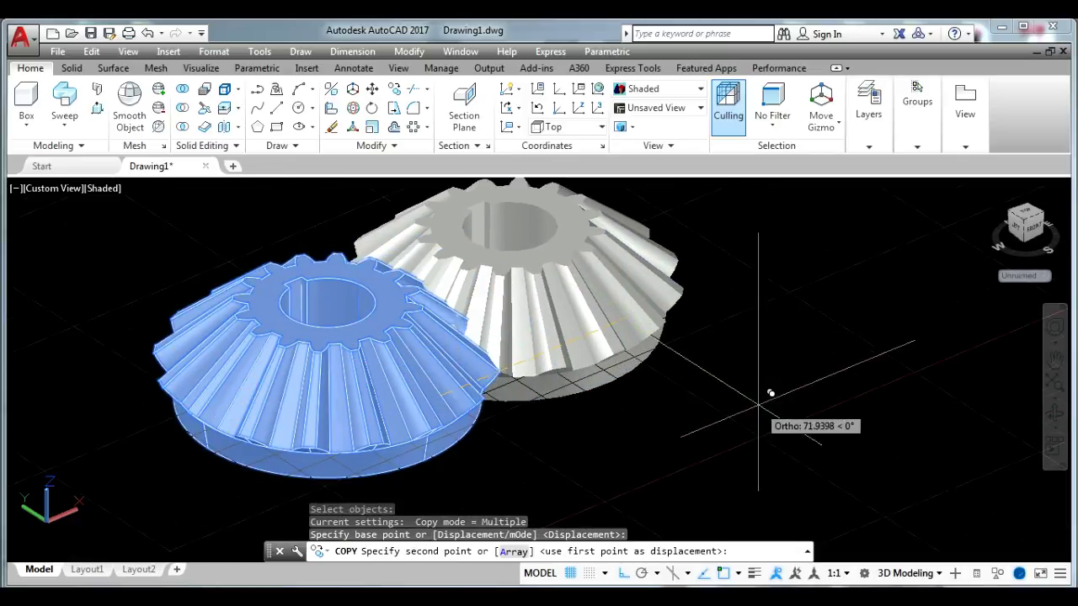
key(Escape)
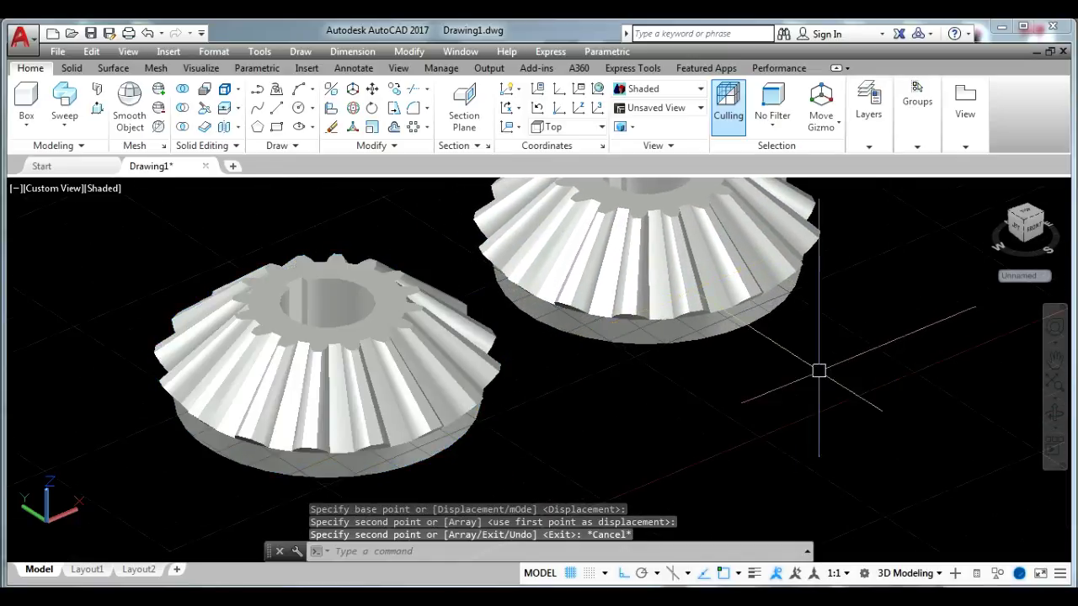
Switch to the Top view to see both gears from above.
scroll(735, 383, down, 3)
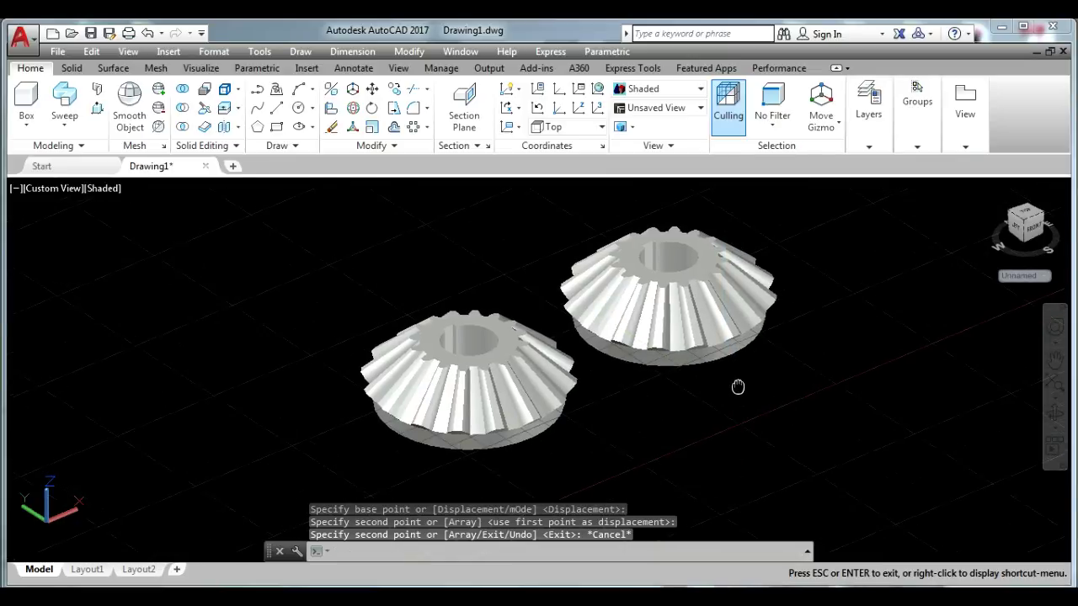
click(59, 189)
click(65, 229)
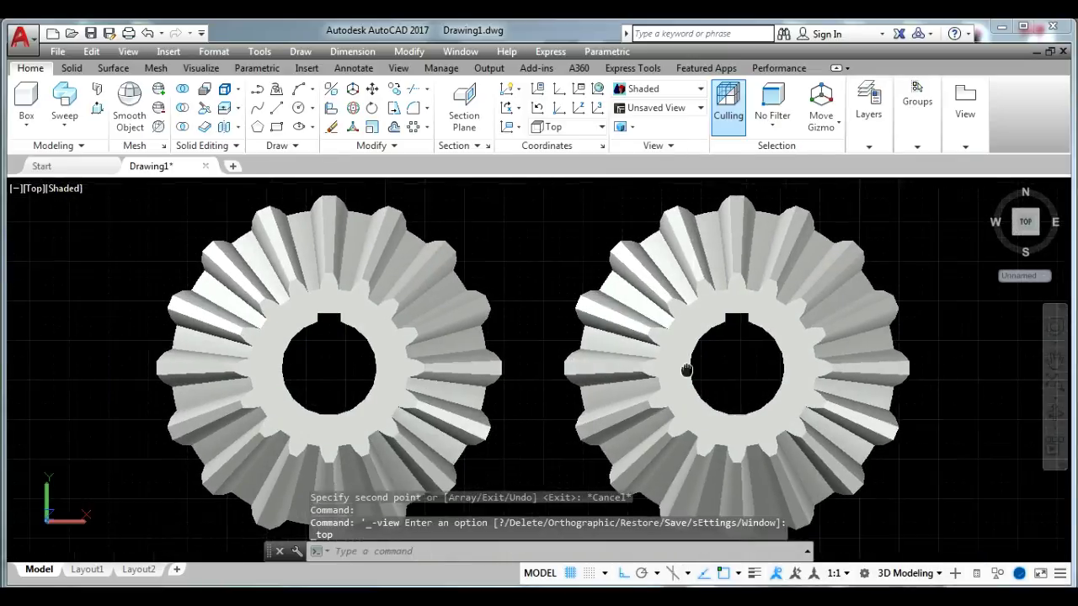
Rotate the right gear slightly about its centre with Ortho off to offset its teeth, then orbit to 3D.
middle_drag(687, 370, 518, 371)
click(698, 351)
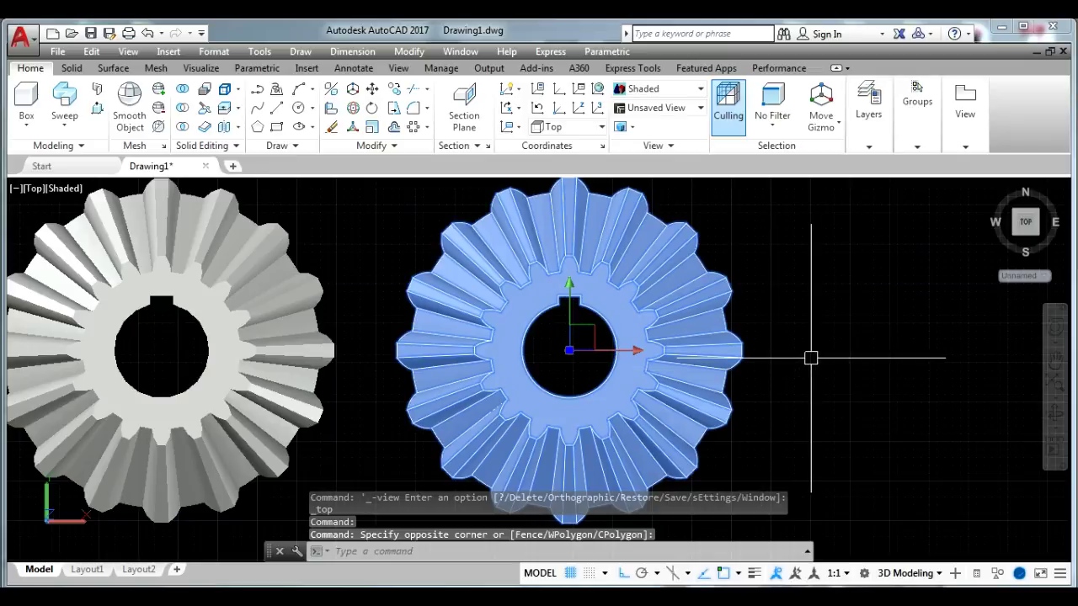
text(RO)
key(Return)
click(564, 354)
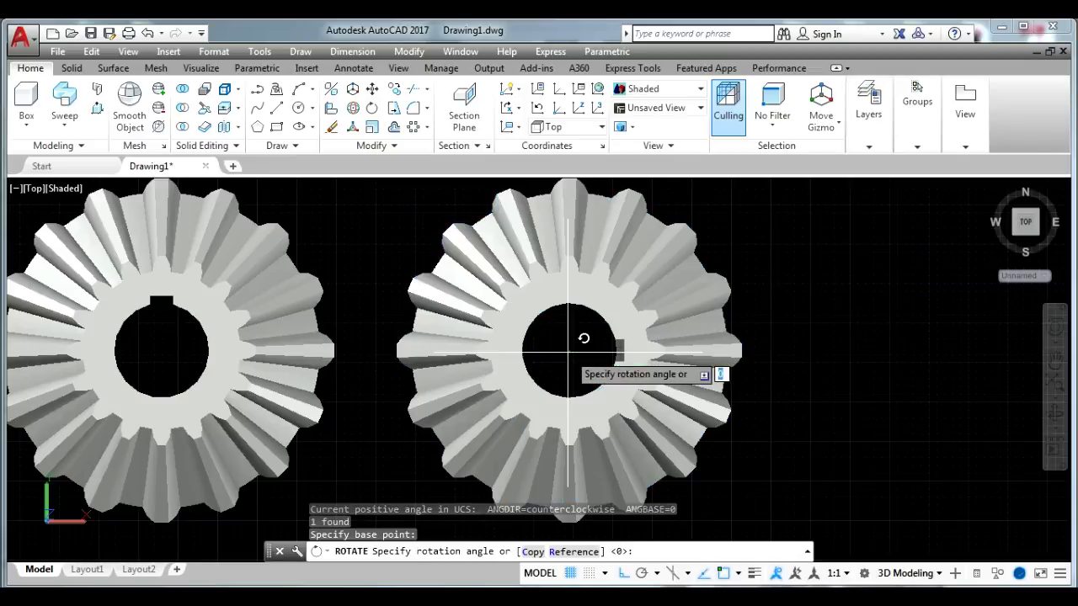
key(F8)
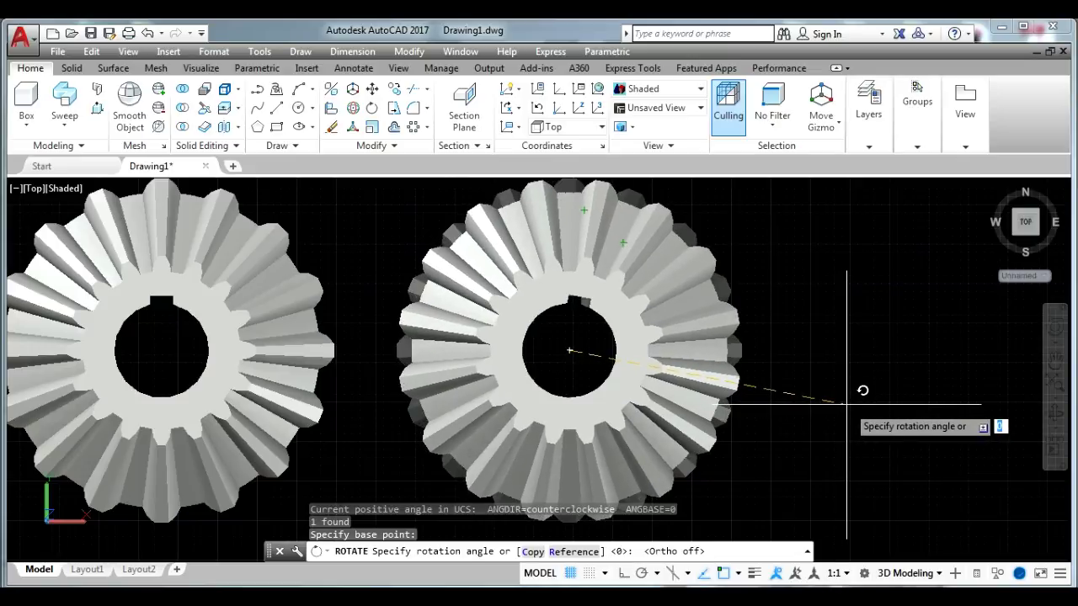
click(845, 404)
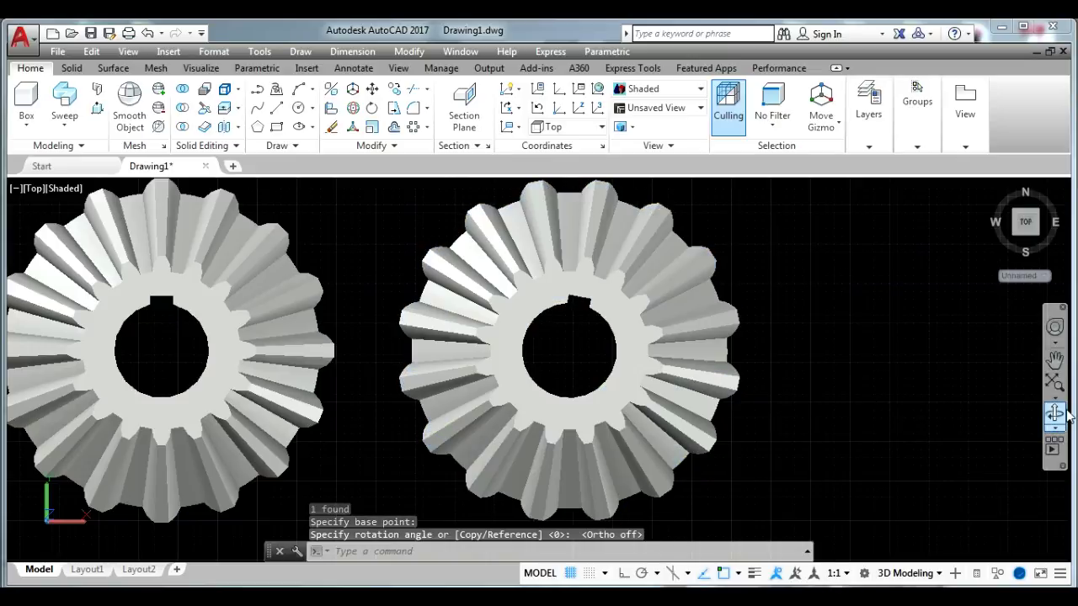
click(1055, 414)
mouse_move(814, 411)
mouse_down()
mouse_move(847, 306)
mouse_move(832, 330)
mouse_up()
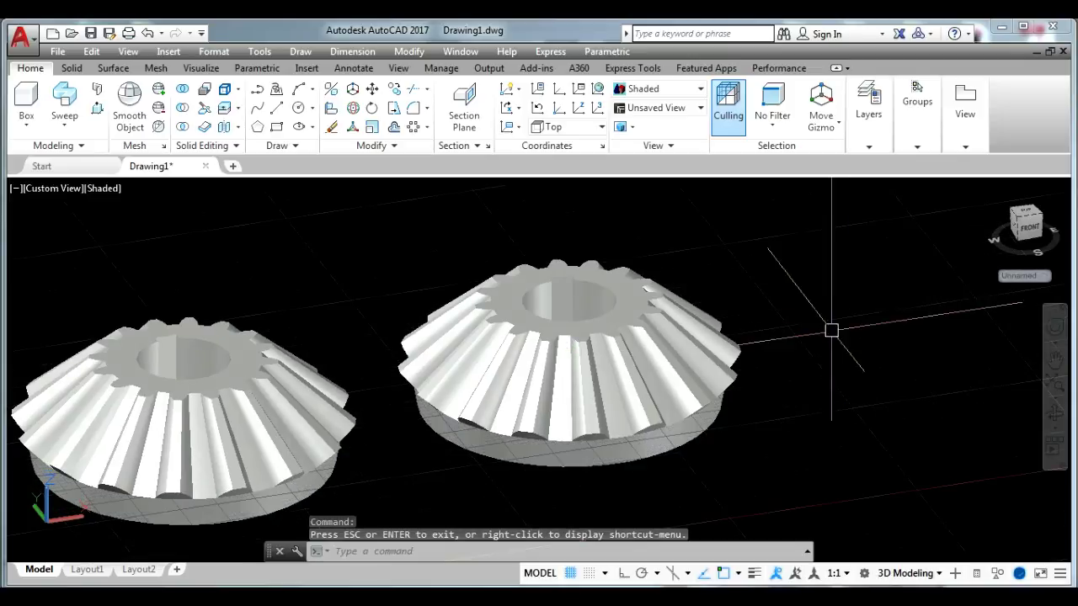
Switch to SW Isometric and 3DROTATE the right gear 90° so it stands on edge.
click(43, 190)
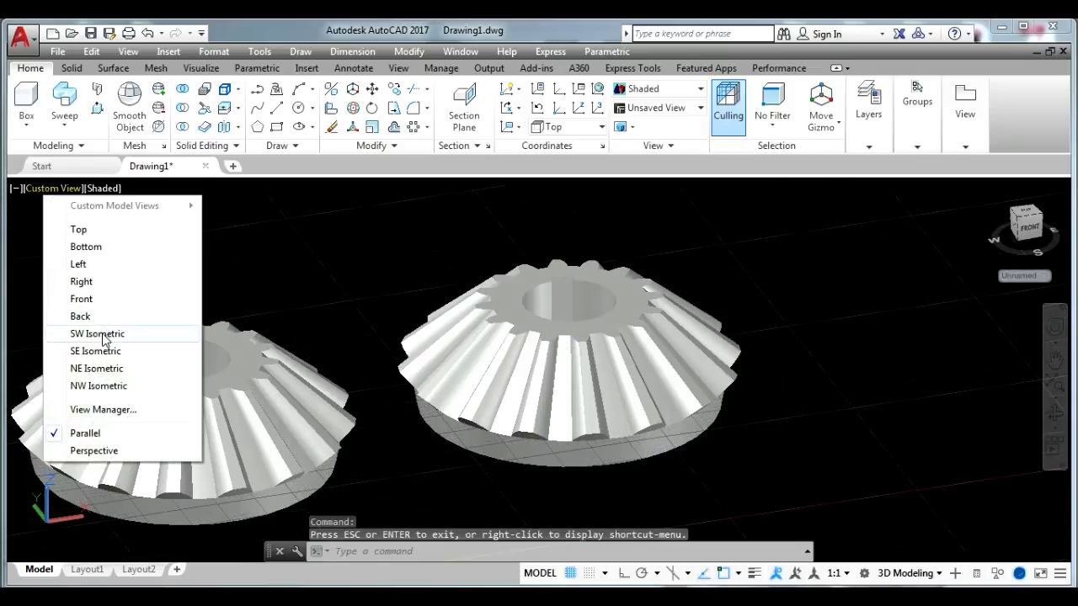
click(106, 334)
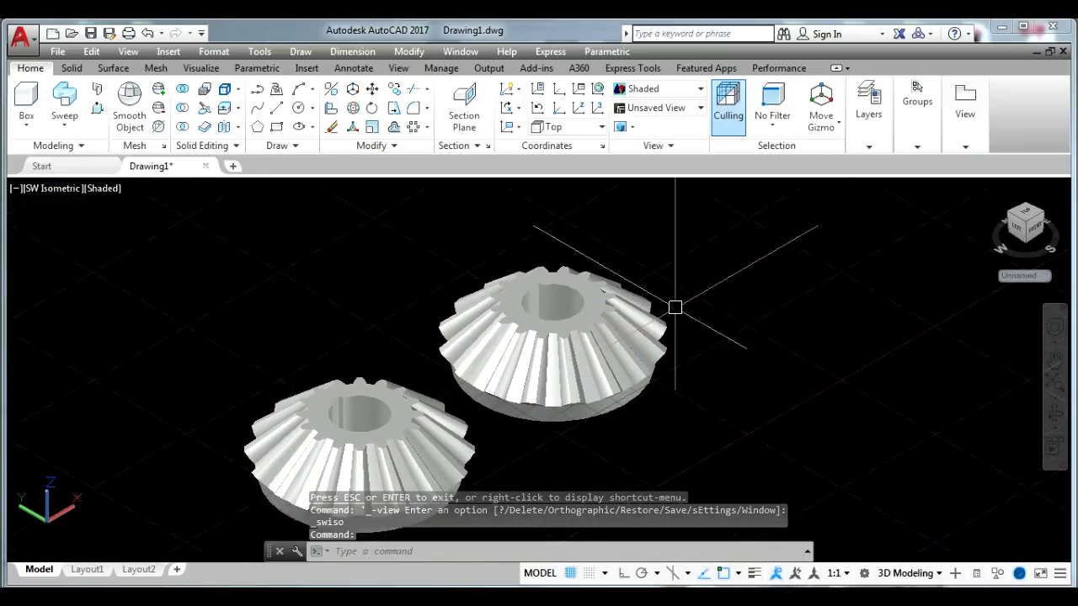
click(351, 109)
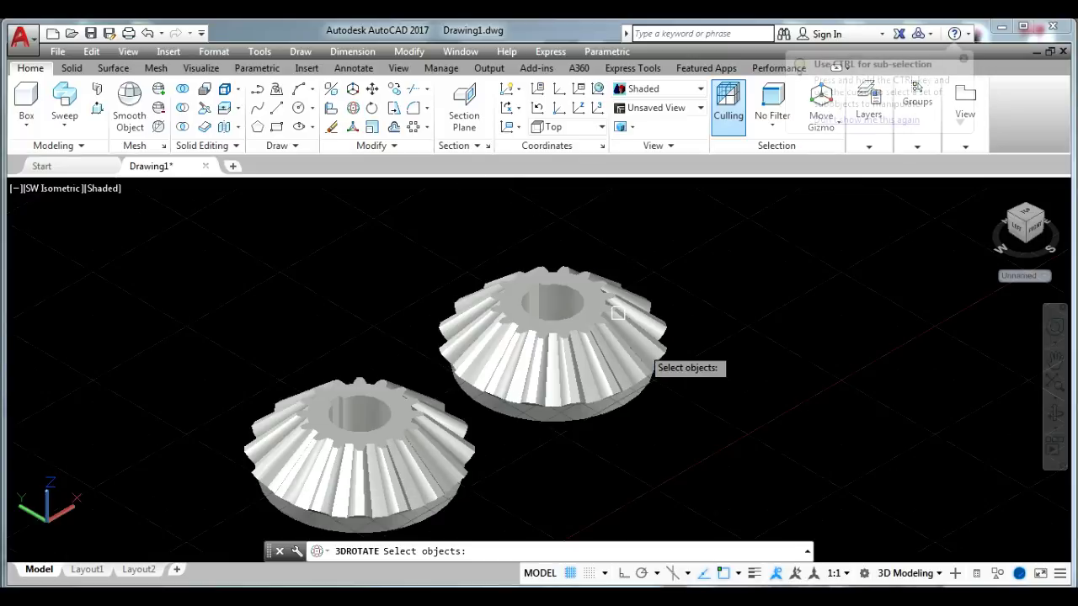
click(637, 356)
key(Return)
scroll(611, 314, up, 3)
scroll(556, 332, down, 1)
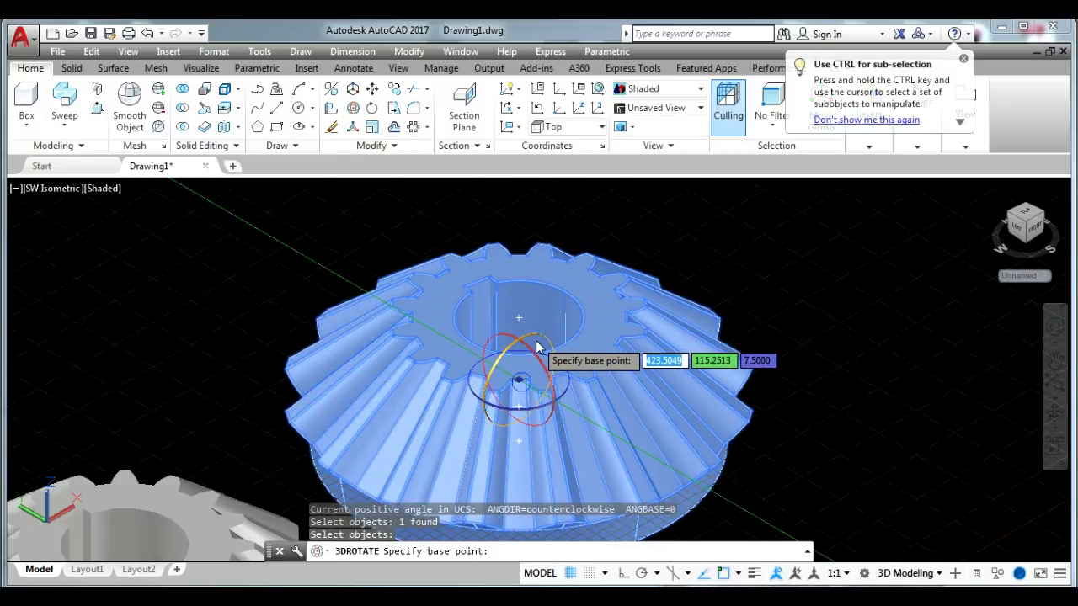
click(519, 382)
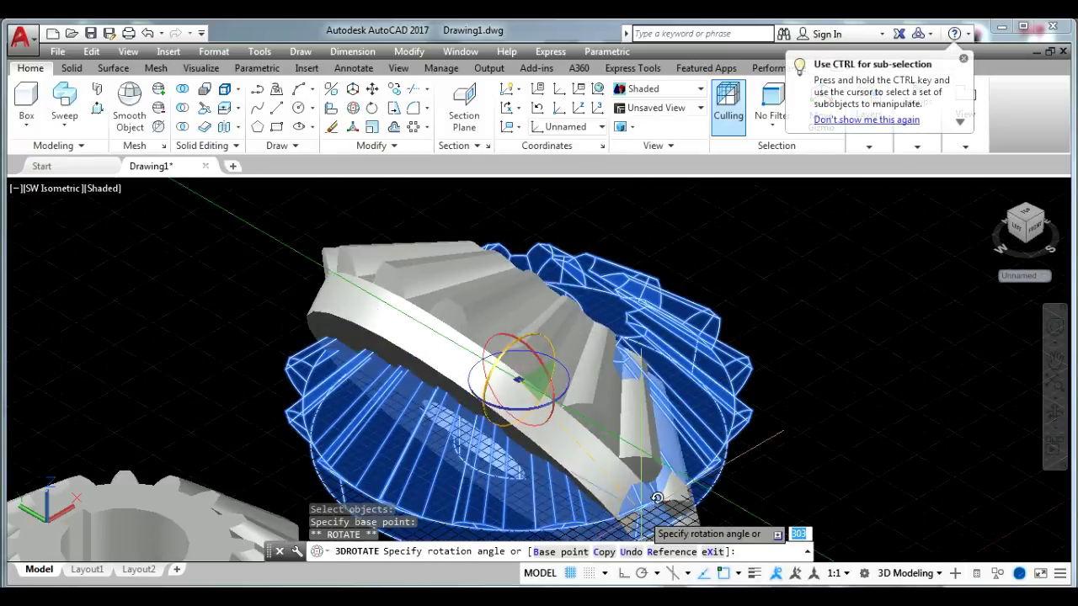
key(F8)
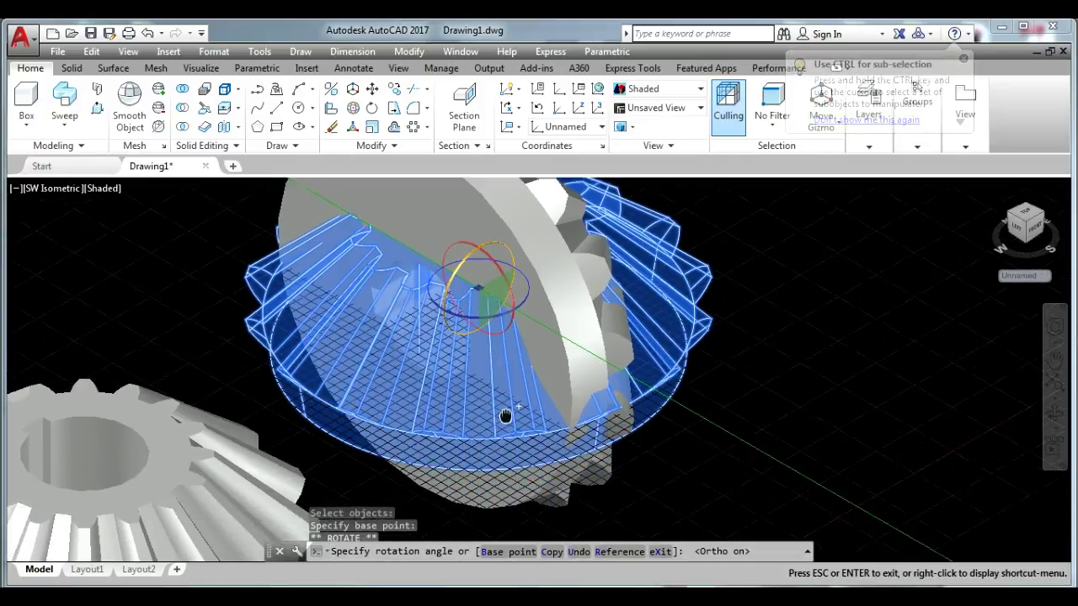
middle_drag(571, 499, 507, 373)
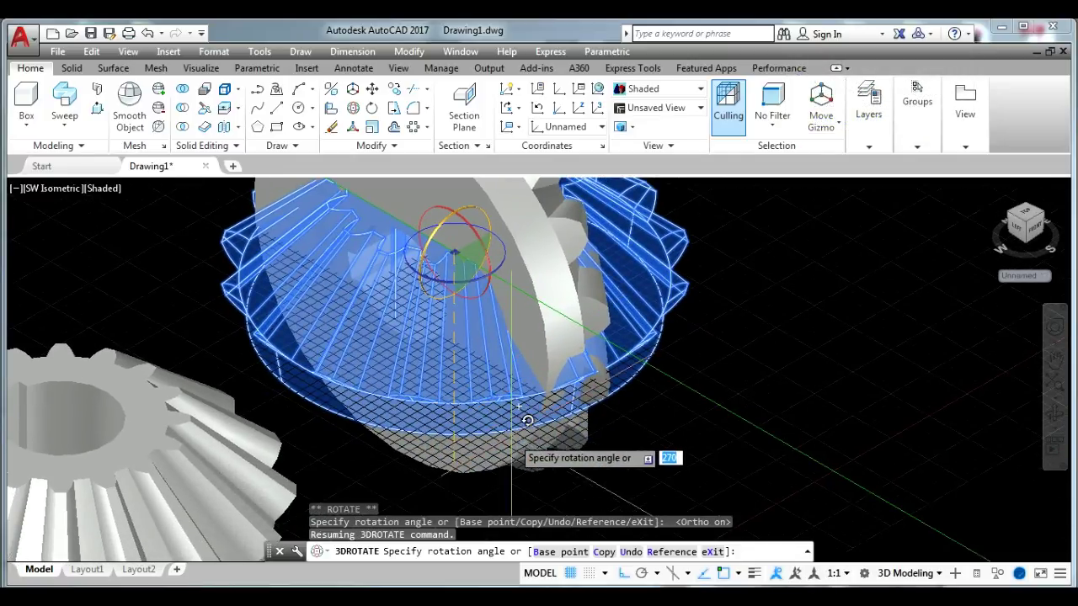
scroll(514, 487, up, 2)
scroll(589, 413, down, 5)
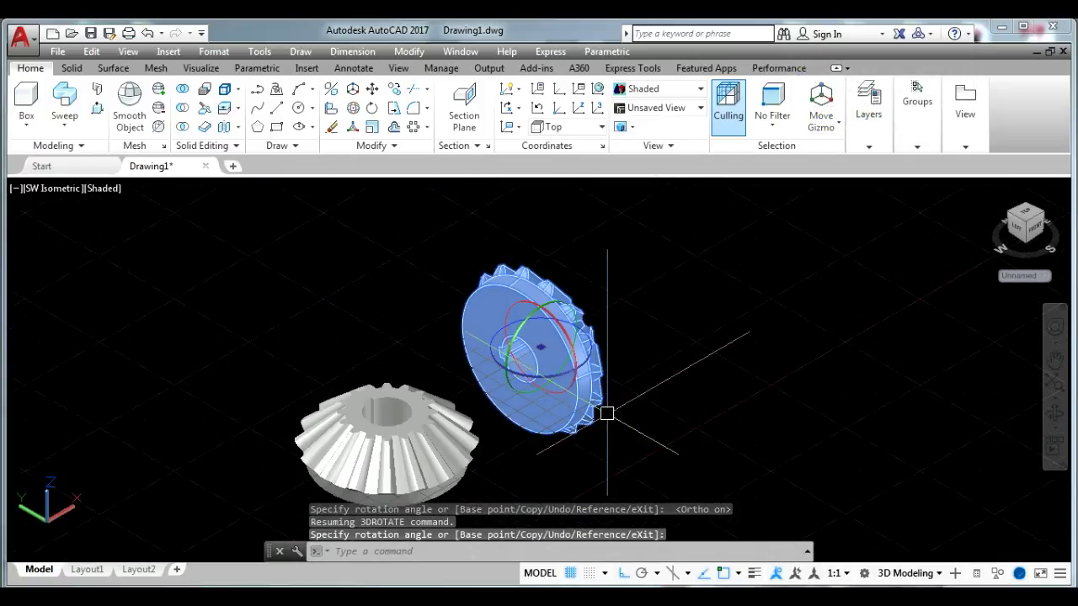
key(Escape)
Orbit to a lower view of both gears and select the upright bevel gear.
click(1056, 414)
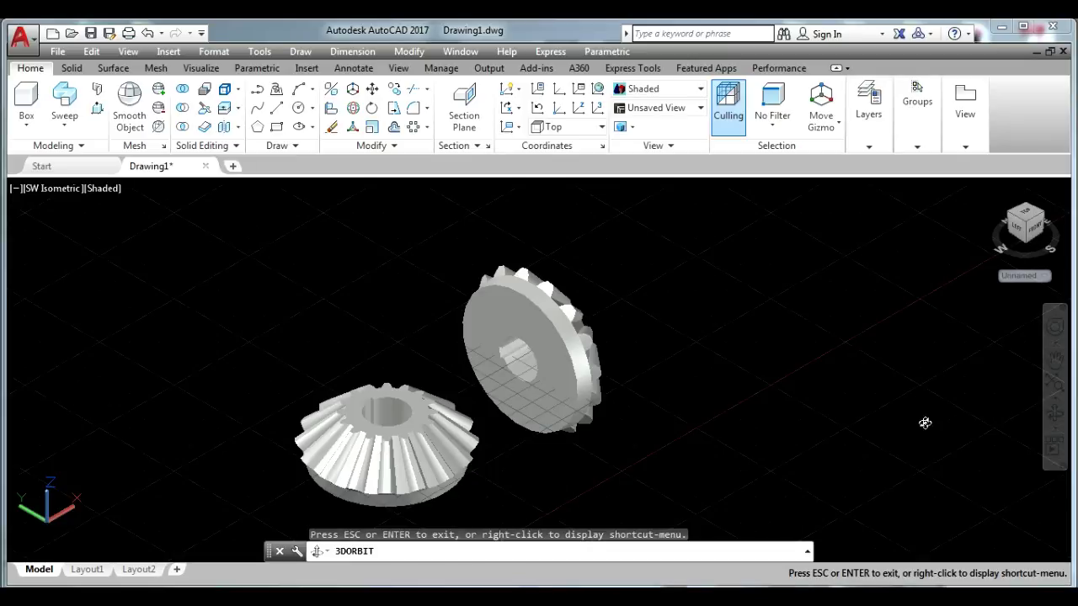
mouse_move(923, 424)
mouse_down()
mouse_move(769, 373)
mouse_move(799, 389)
mouse_move(642, 468)
mouse_up()
scroll(577, 451, up, 2)
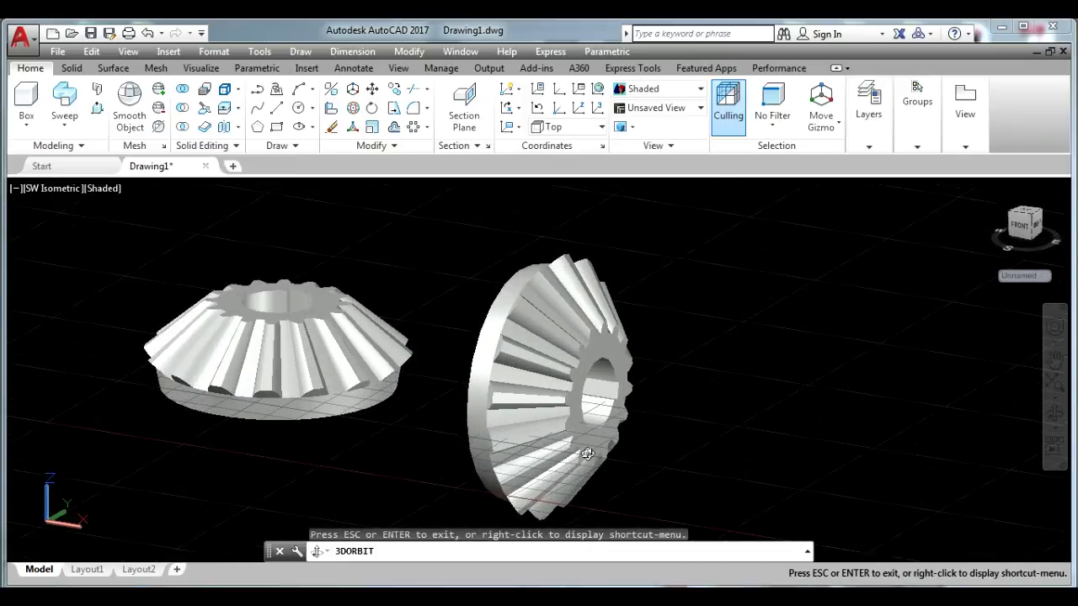
scroll(631, 469, up, 2)
key(Escape)
scroll(617, 462, up, 3)
click(577, 360)
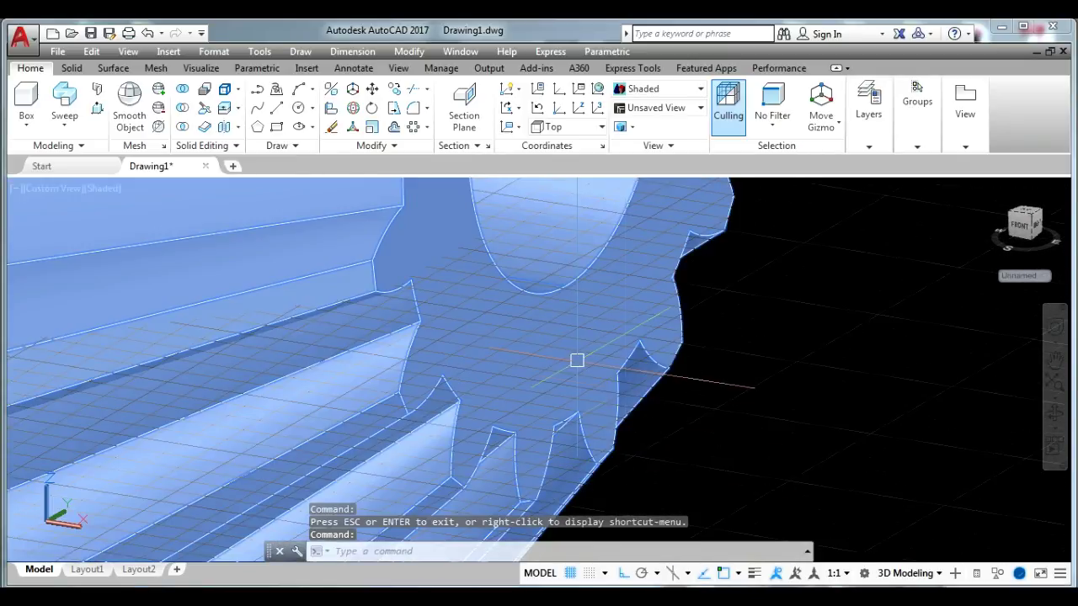
text(M)
key(Return)
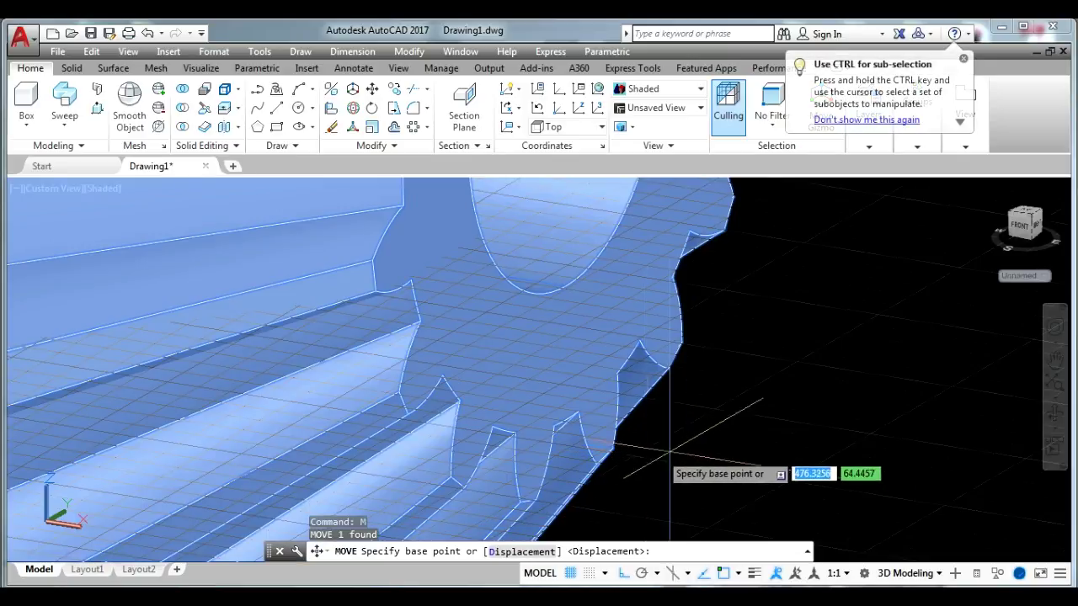
scroll(665, 478, down, 5)
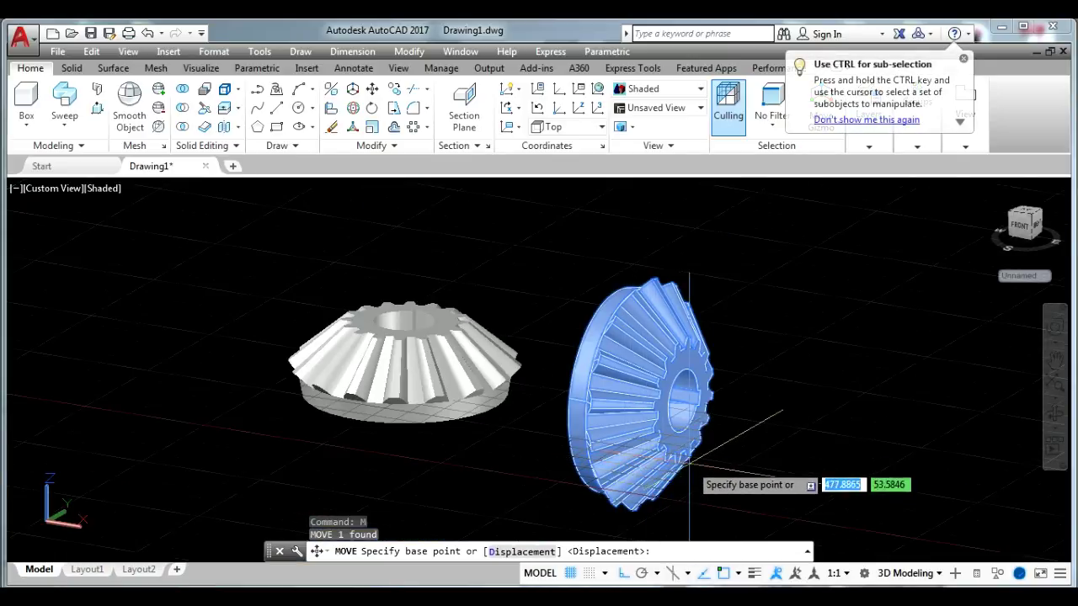
key(Escape)
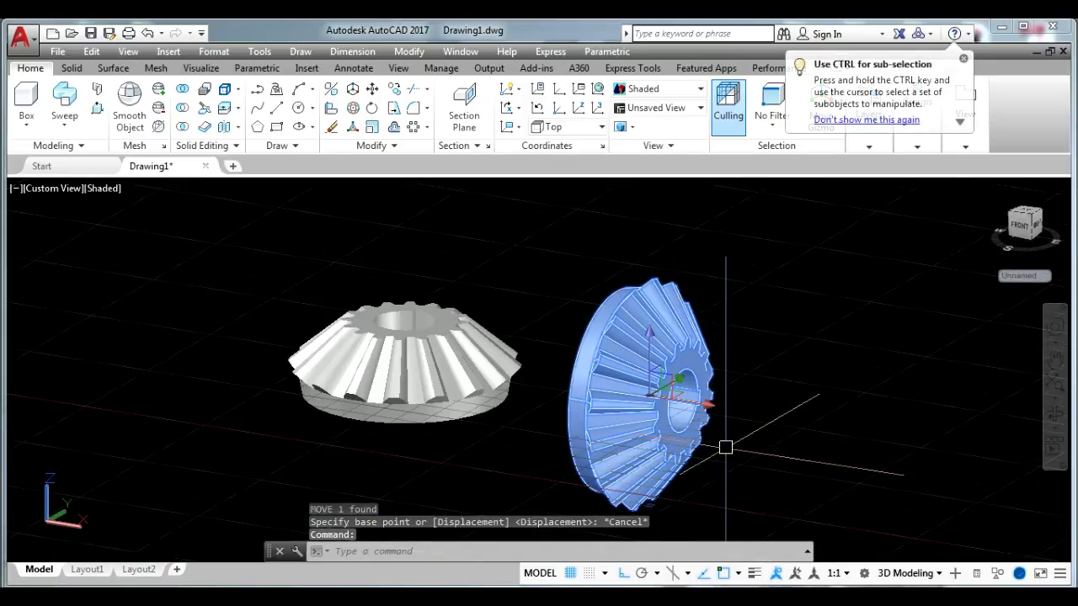
Move the upright gear over to the left side of the flat gear.
text(mm)
key(Return)
text(m)
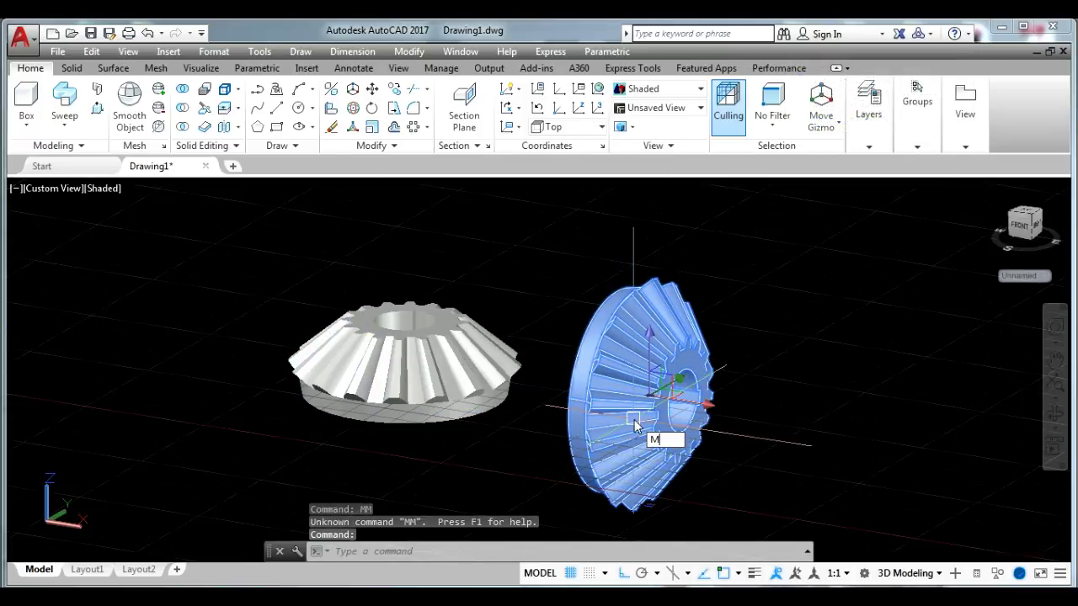
key(Return)
click(633, 419)
middle_drag(312, 284, 313, 361)
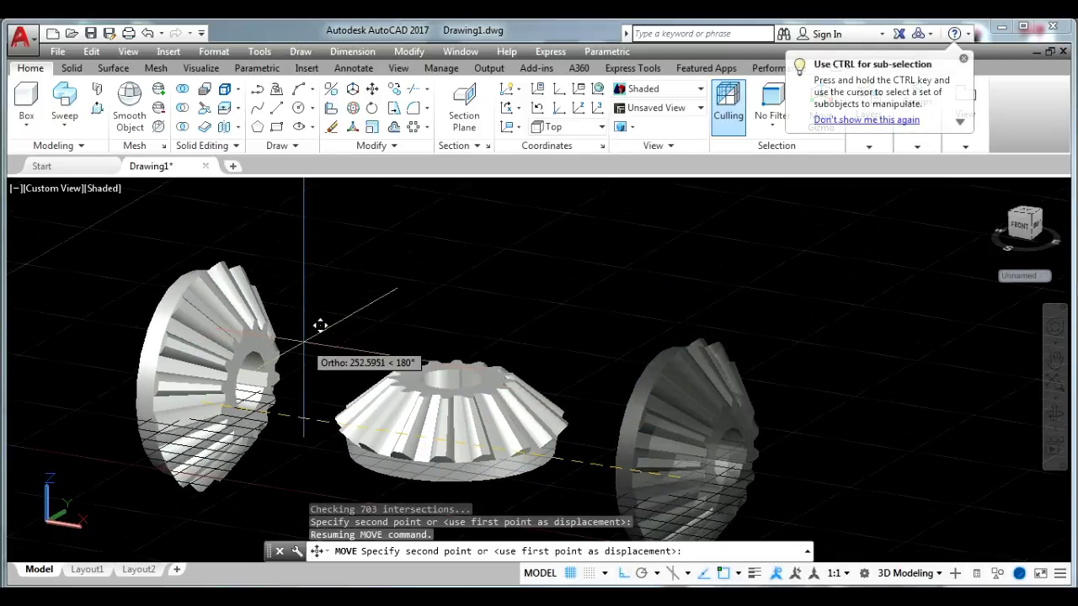
click(264, 425)
key(Escape)
scroll(265, 424, up, 3)
Looking down on the gears, move the upright gear from a tooth point into the flat gear's teeth.
click(1053, 415)
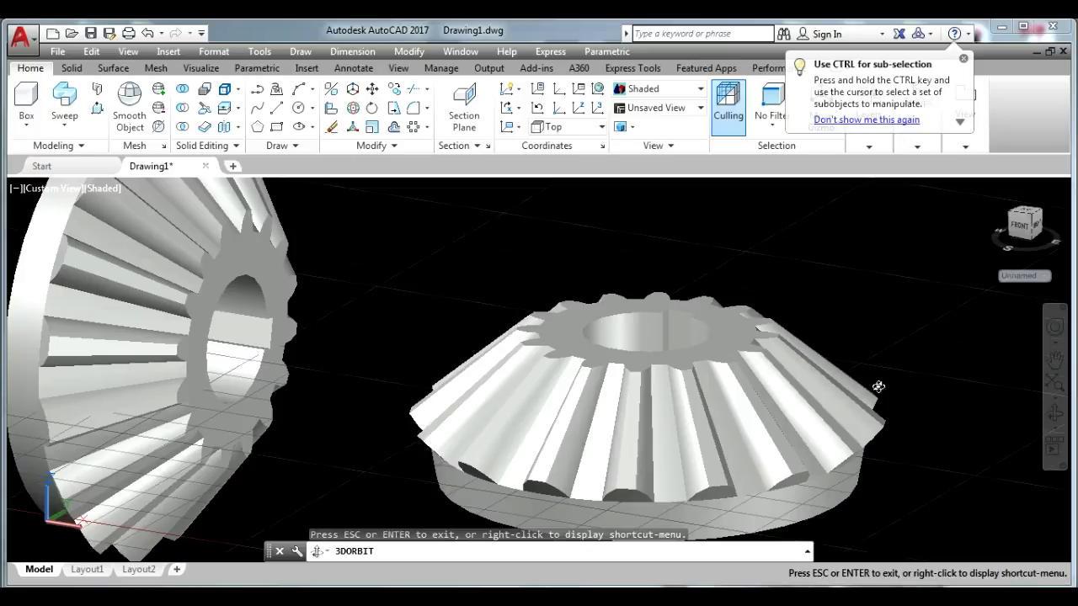
mouse_move(878, 384)
mouse_down()
mouse_move(842, 404)
mouse_move(764, 412)
mouse_move(776, 414)
mouse_up()
key(Escape)
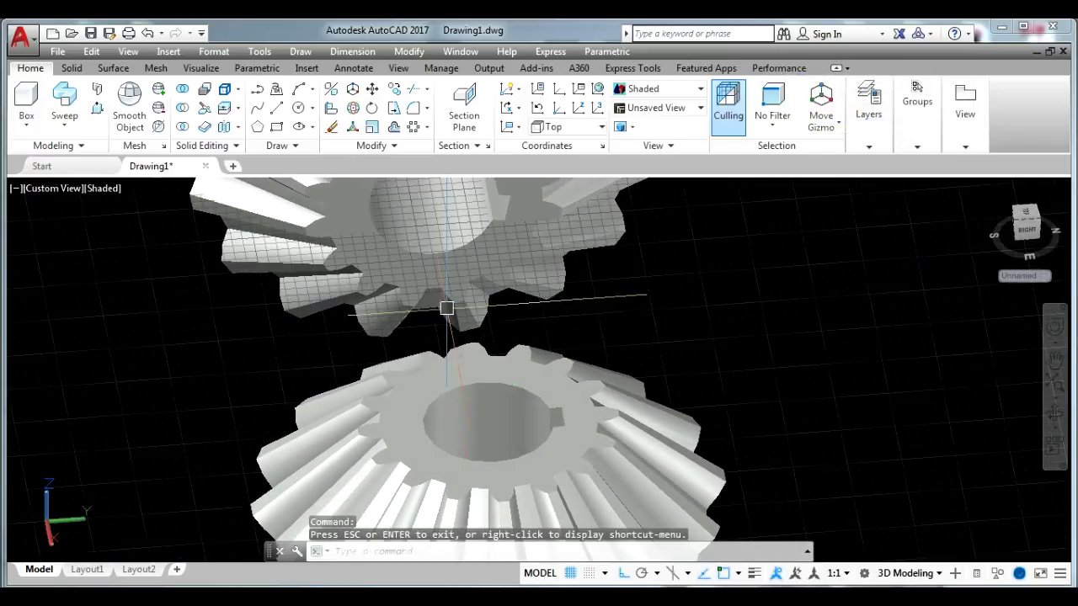
scroll(448, 305, up, 3)
click(496, 303)
text(m)
key(Return)
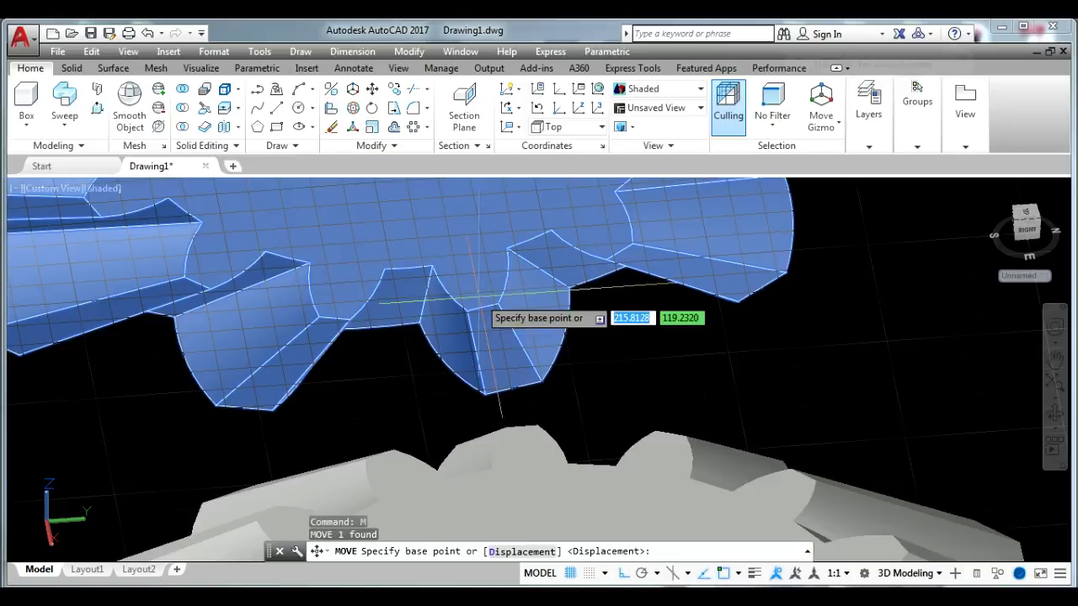
click(411, 213)
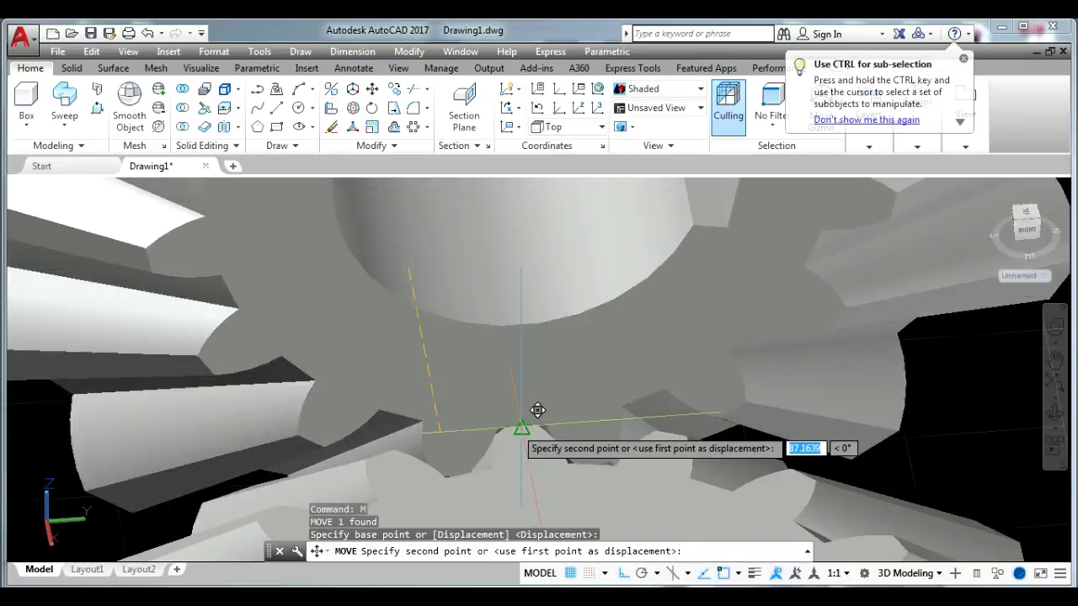
click(519, 428)
Orbit around the meshed gears to check their engagement.
scroll(525, 395, down, 3)
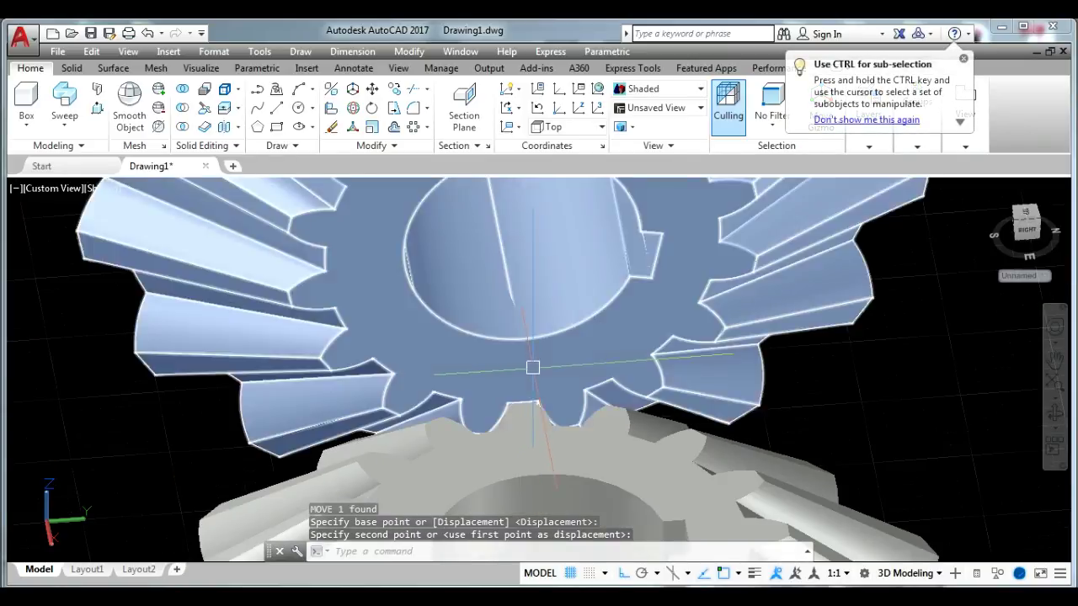
scroll(532, 365, down, 3)
click(1054, 416)
mouse_move(677, 425)
mouse_down()
mouse_move(778, 373)
mouse_move(890, 368)
mouse_move(859, 404)
mouse_move(799, 407)
mouse_move(760, 390)
mouse_up()
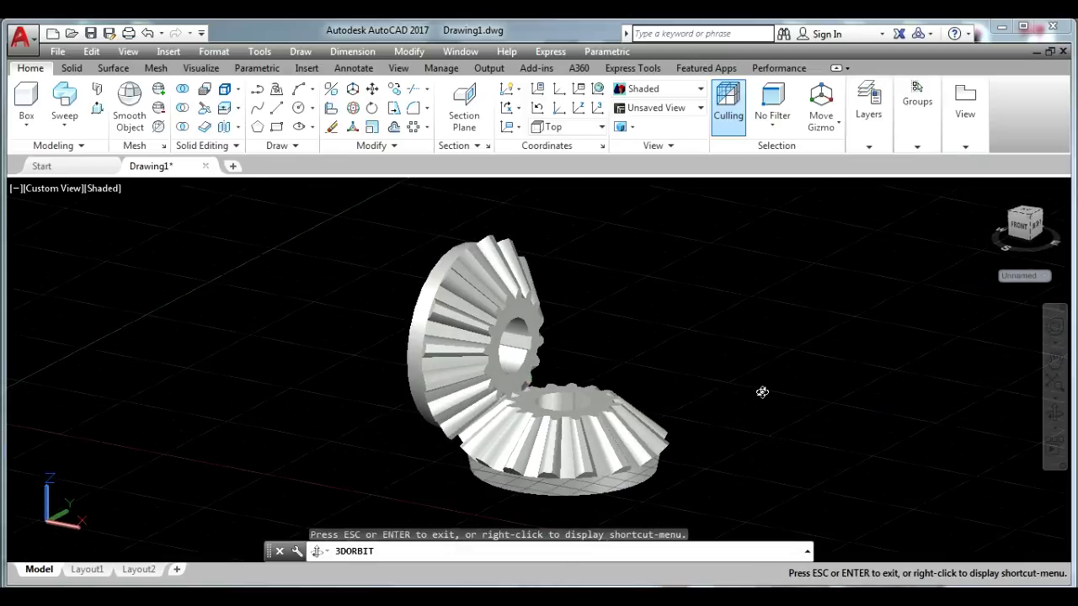
key(Escape)
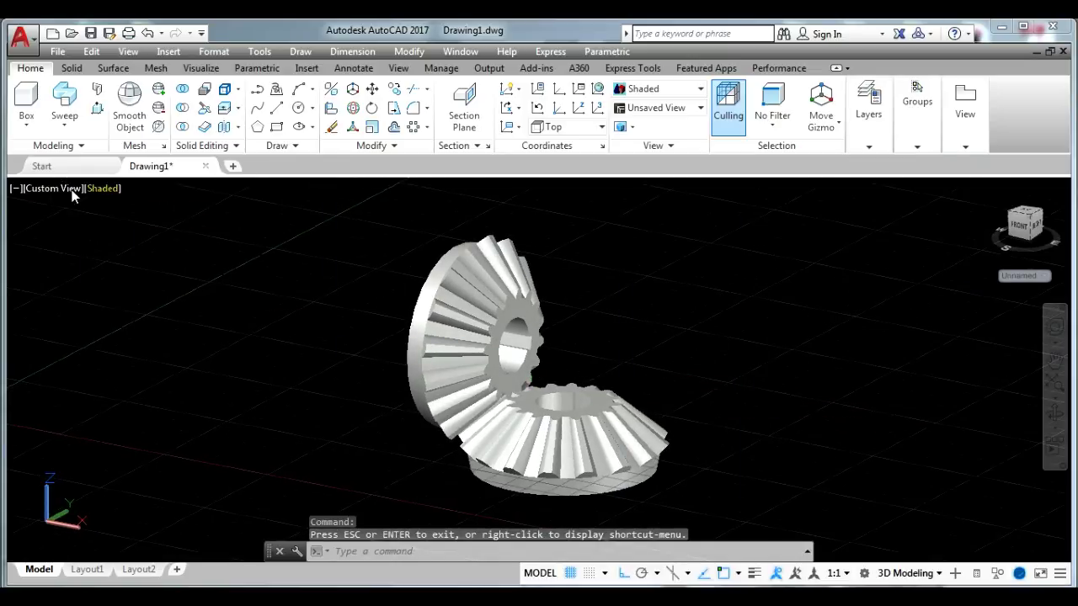
click(70, 189)
click(131, 335)
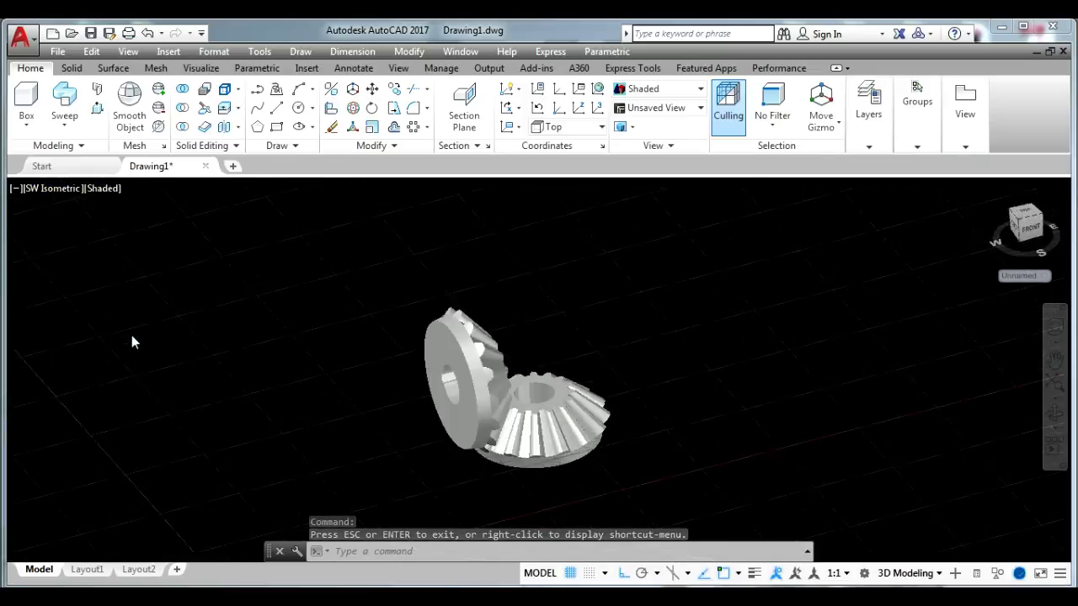
click(1059, 426)
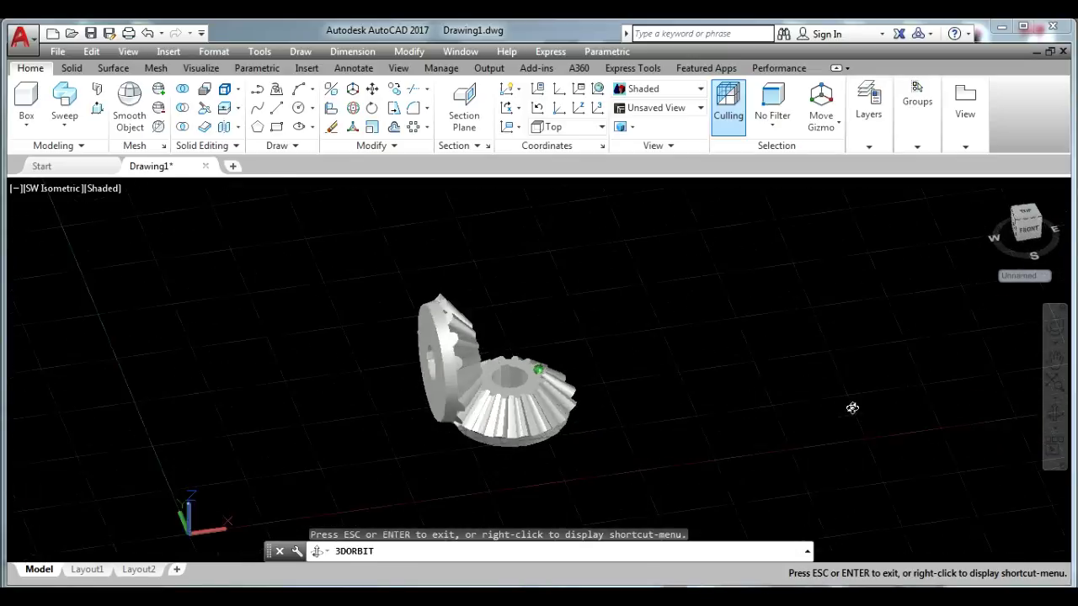
drag(852, 406, 778, 393)
scroll(546, 362, up, 3)
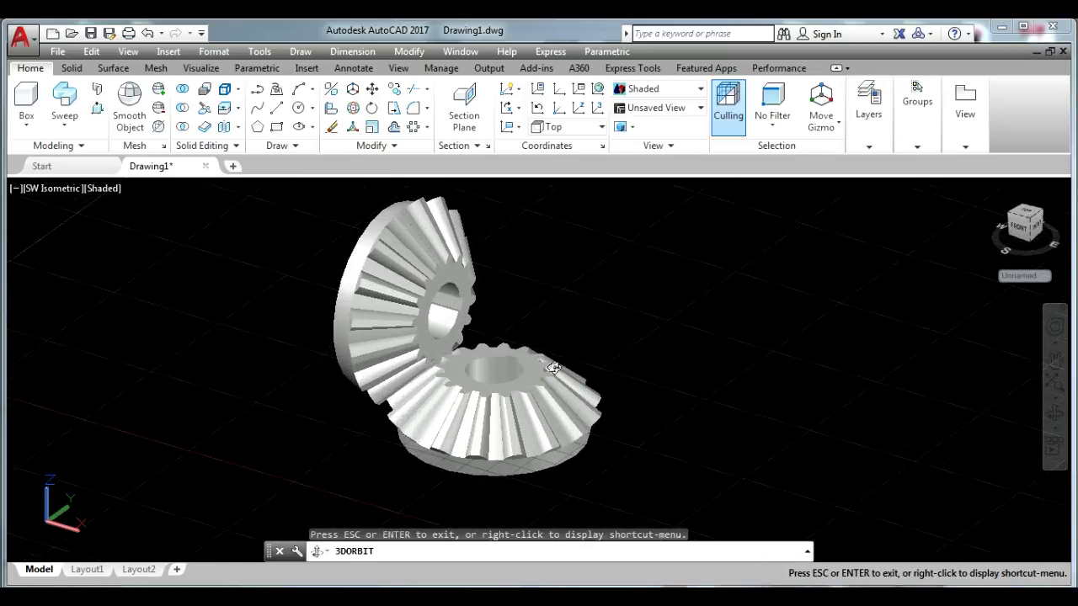
key(Escape)
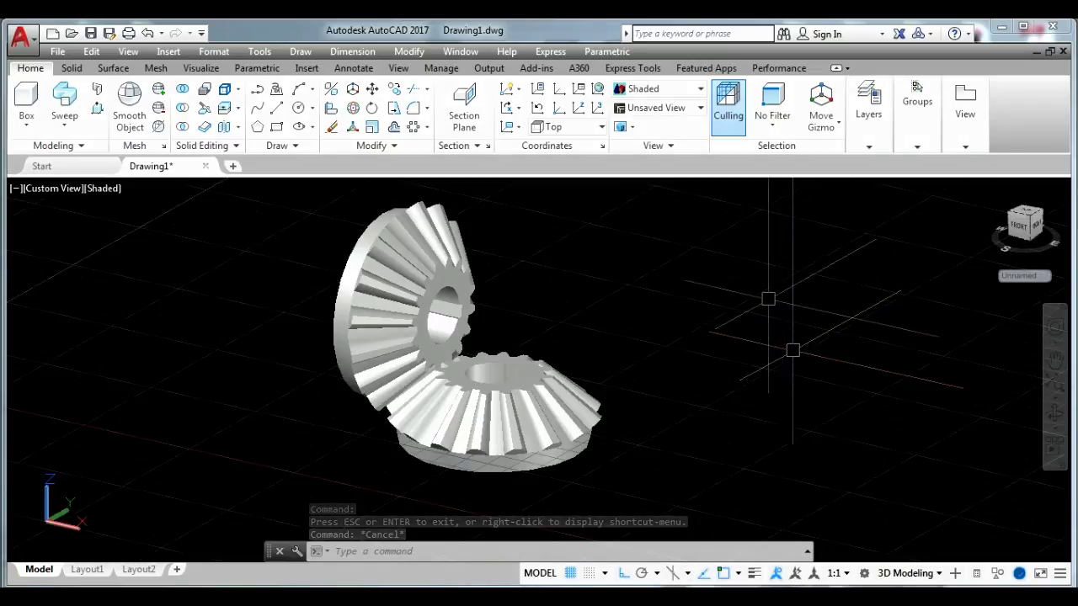
Create a PLANESURF plane surface from two opposite corners spanning beneath the gears.
text(PL)
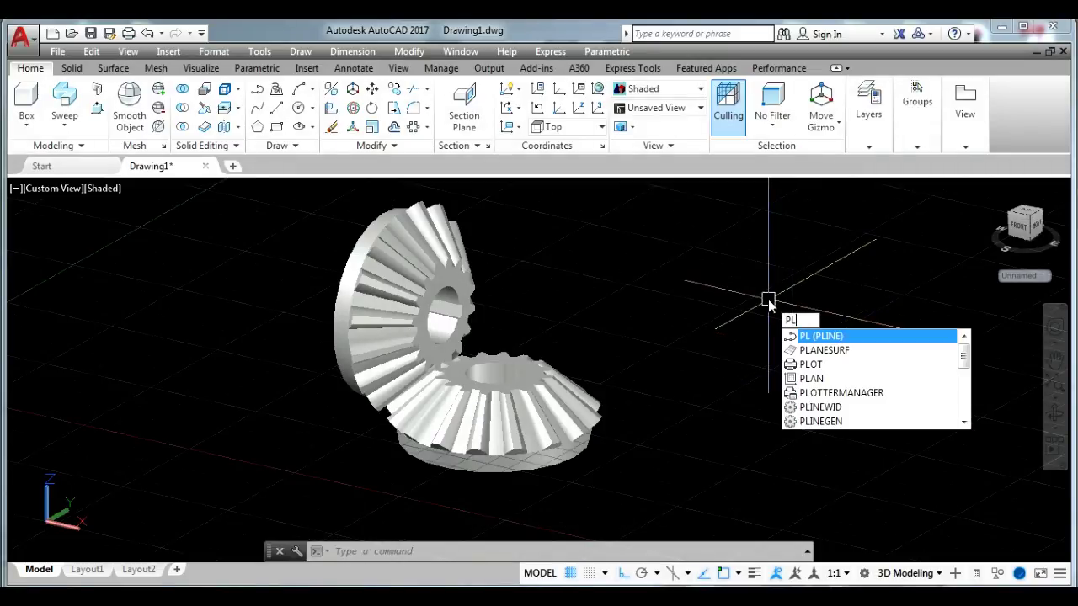
click(826, 352)
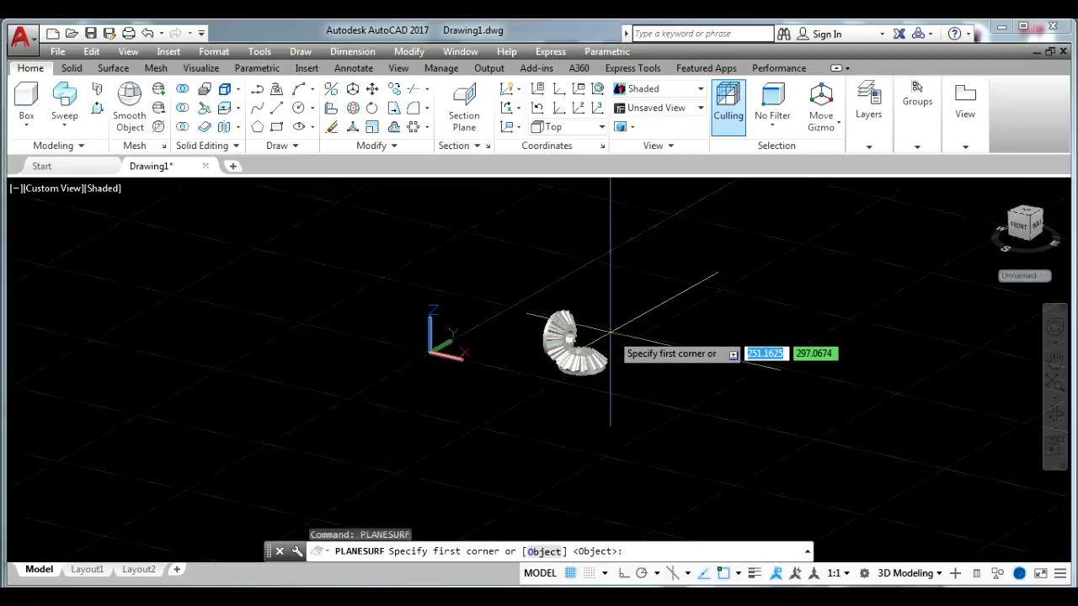
click(358, 204)
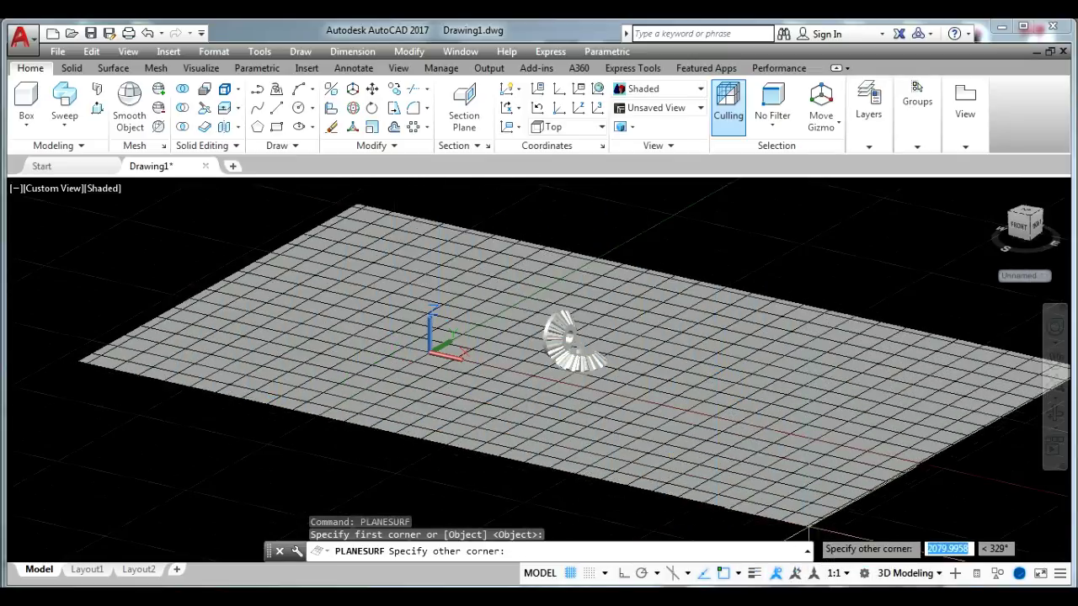
click(737, 512)
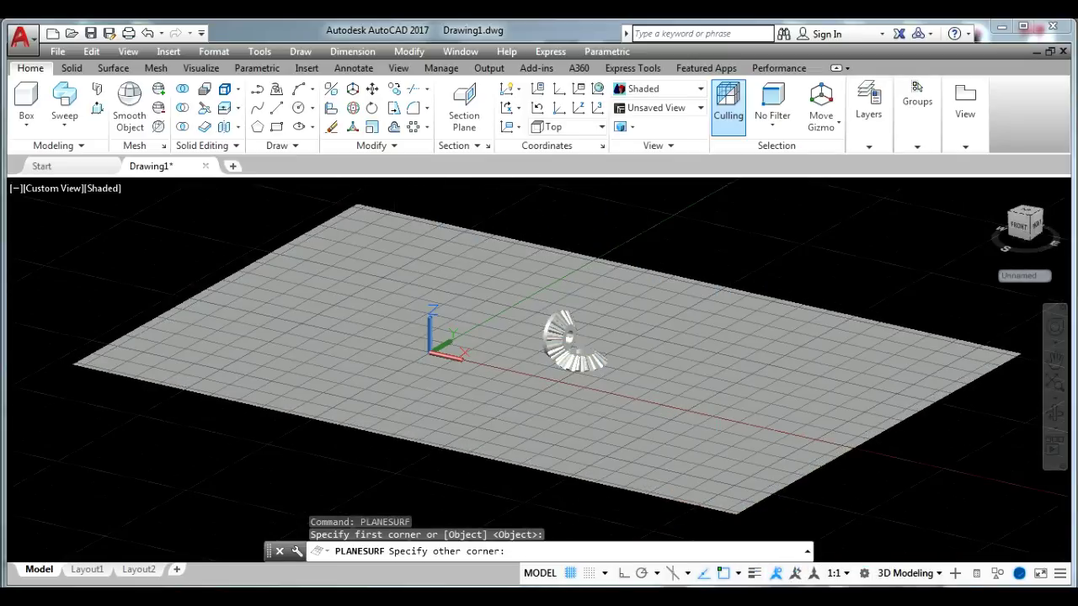
click(69, 189)
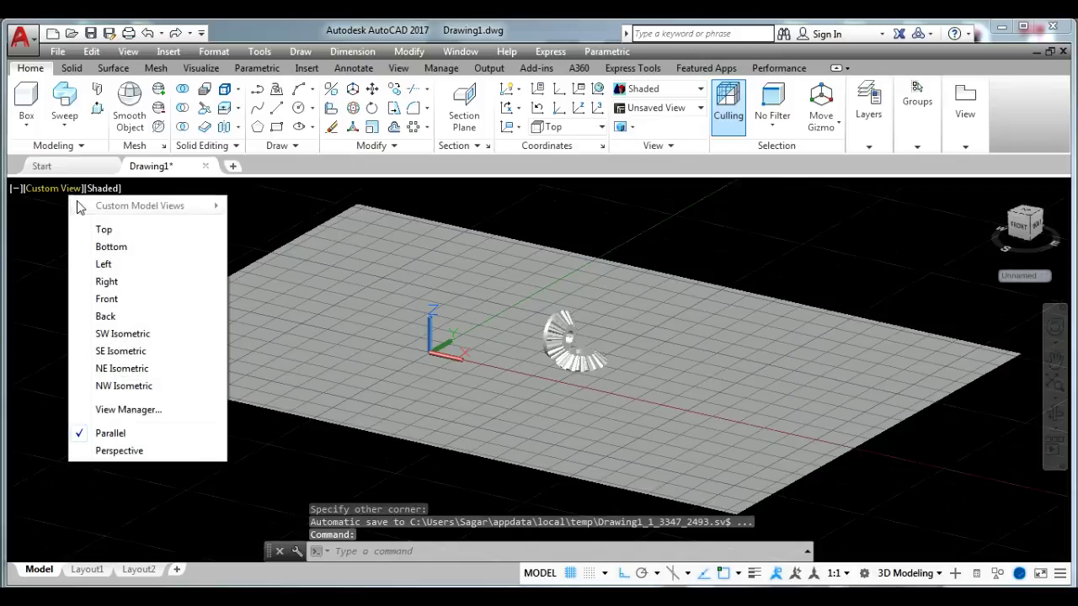
Switch to the Front view with the 2D Wireframe visual style.
click(107, 300)
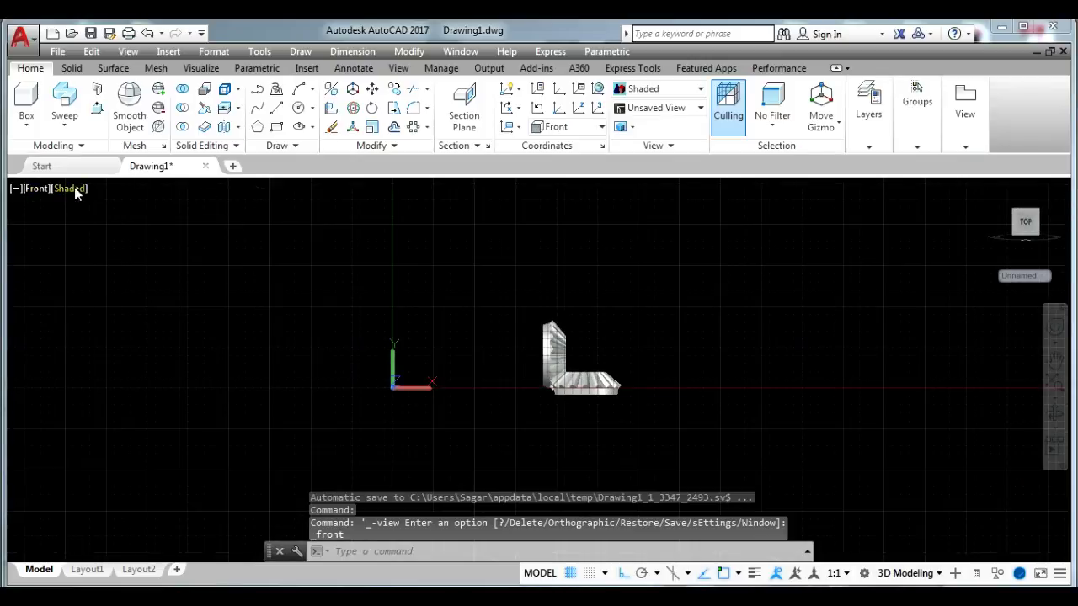
click(77, 189)
click(101, 225)
Move both gears up so their bottoms sit on the plane, then orbit to an isometric view.
click(502, 308)
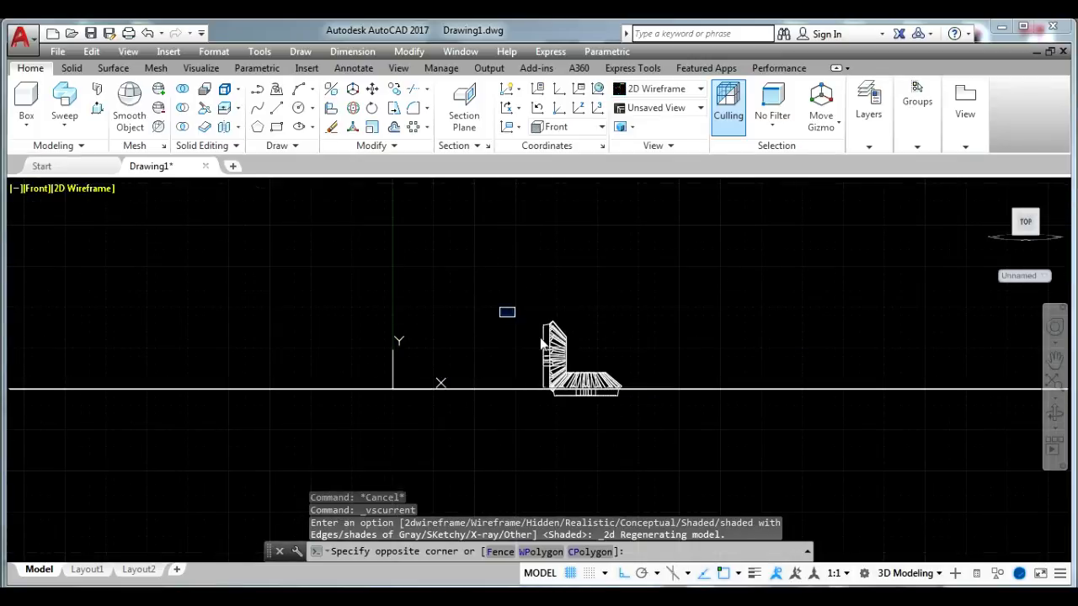
click(654, 440)
scroll(603, 429, up, 6)
key(Return)
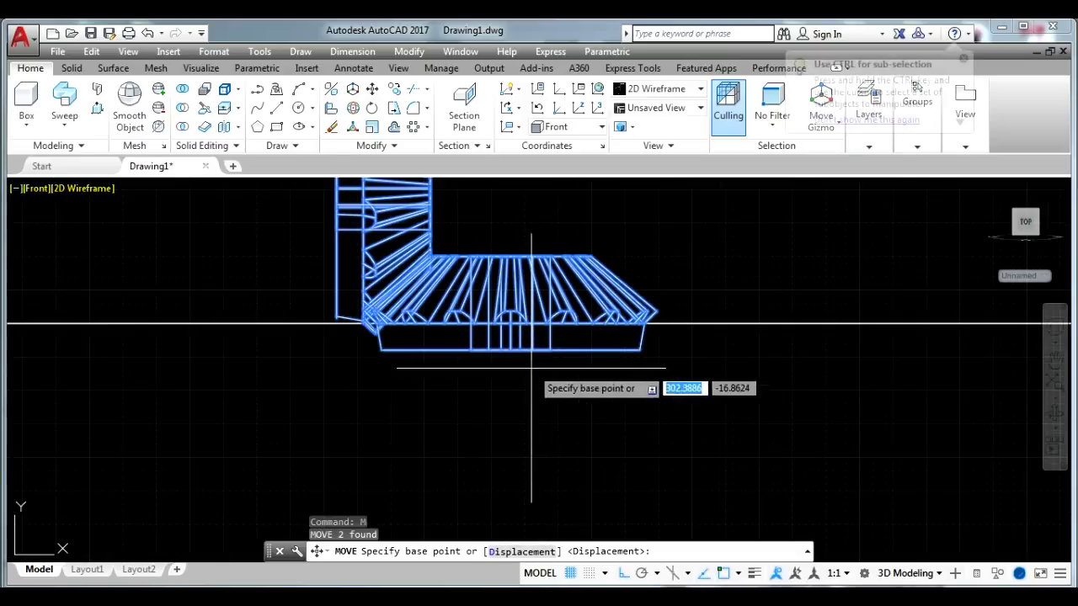
click(722, 474)
click(722, 445)
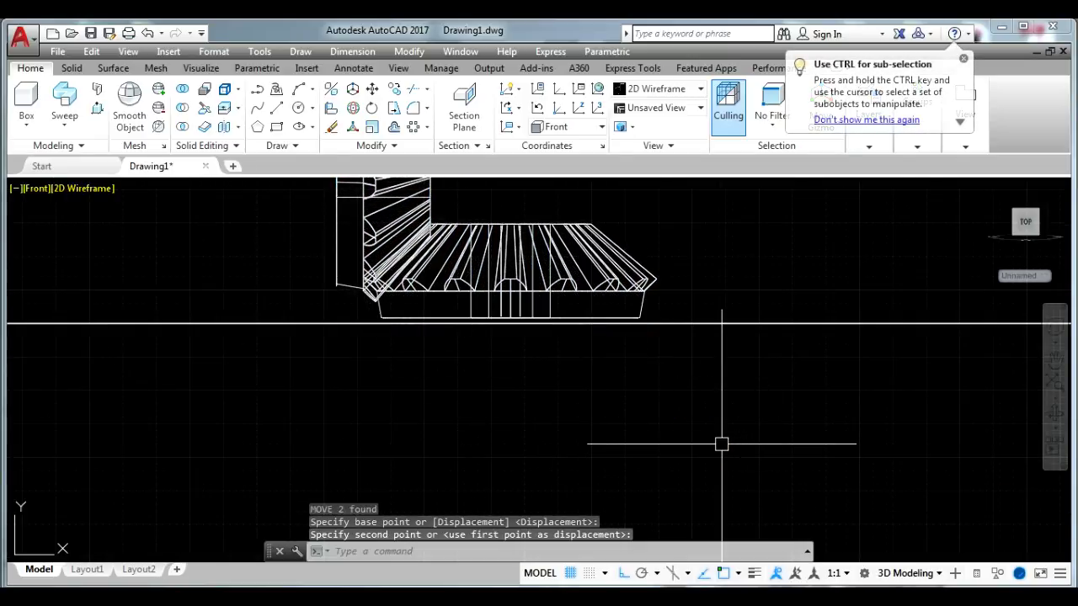
click(1057, 430)
mouse_move(715, 344)
mouse_down()
mouse_move(558, 301)
mouse_move(626, 431)
mouse_move(668, 440)
mouse_move(666, 315)
mouse_move(682, 375)
mouse_move(669, 368)
mouse_move(662, 381)
mouse_move(665, 364)
mouse_up()
key(Escape)
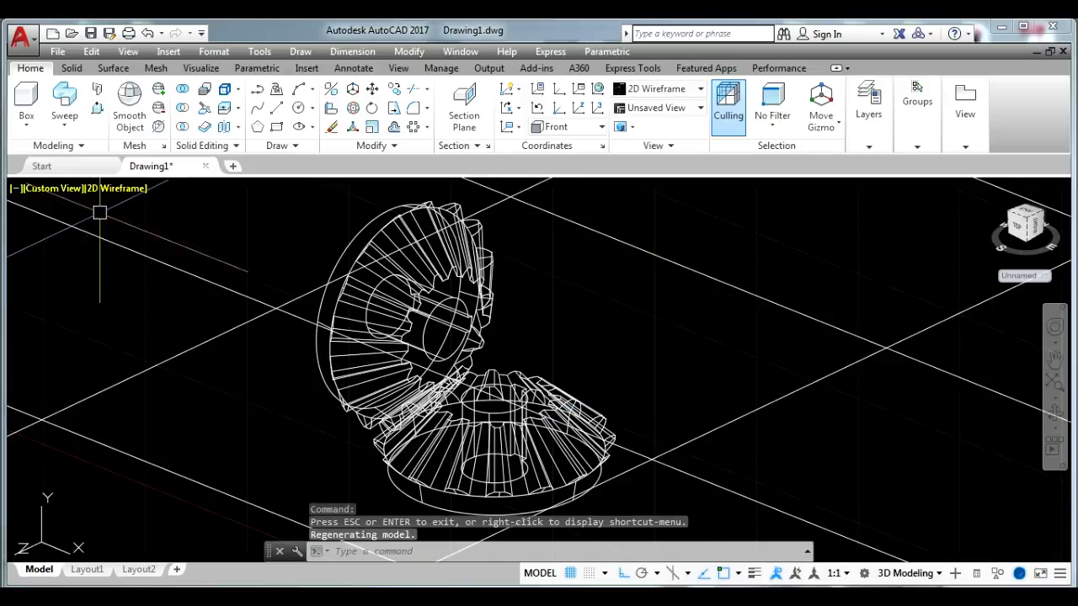
Switch the visual style to Realistic and turn off the grid.
click(103, 188)
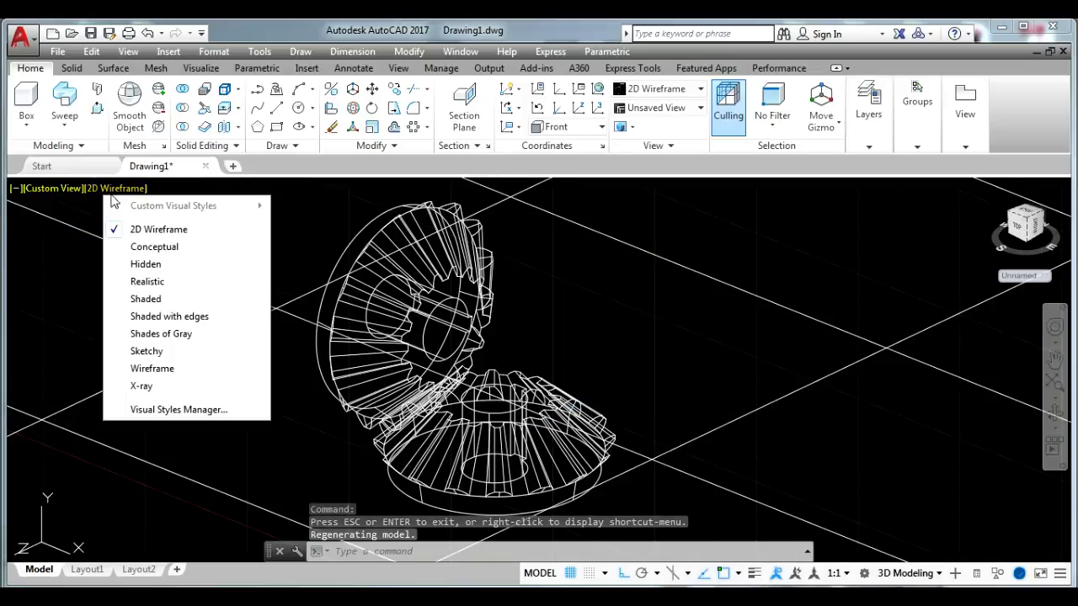
click(147, 281)
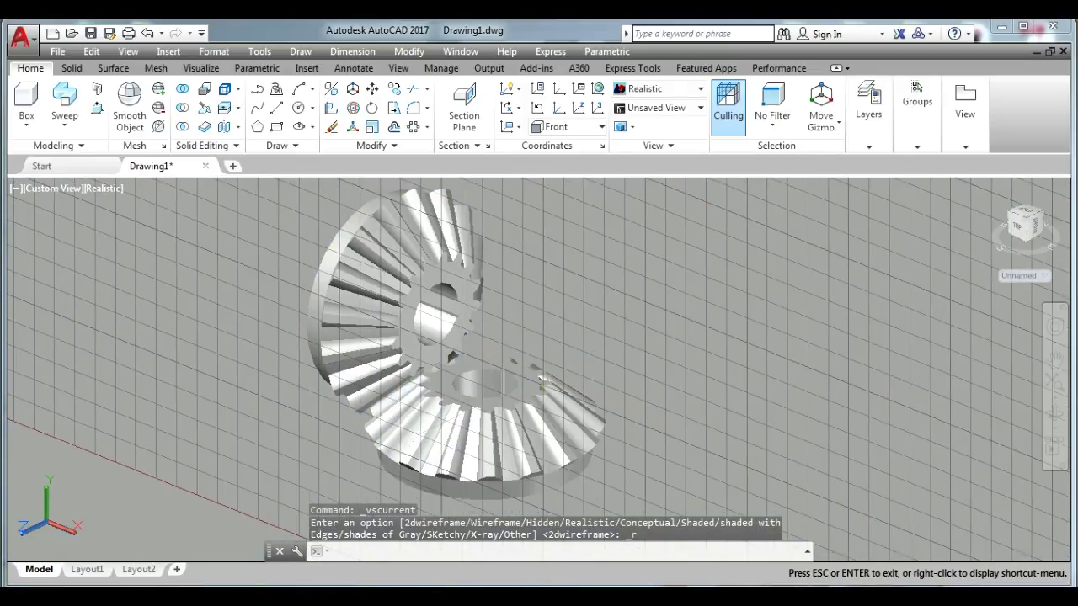
key(F7)
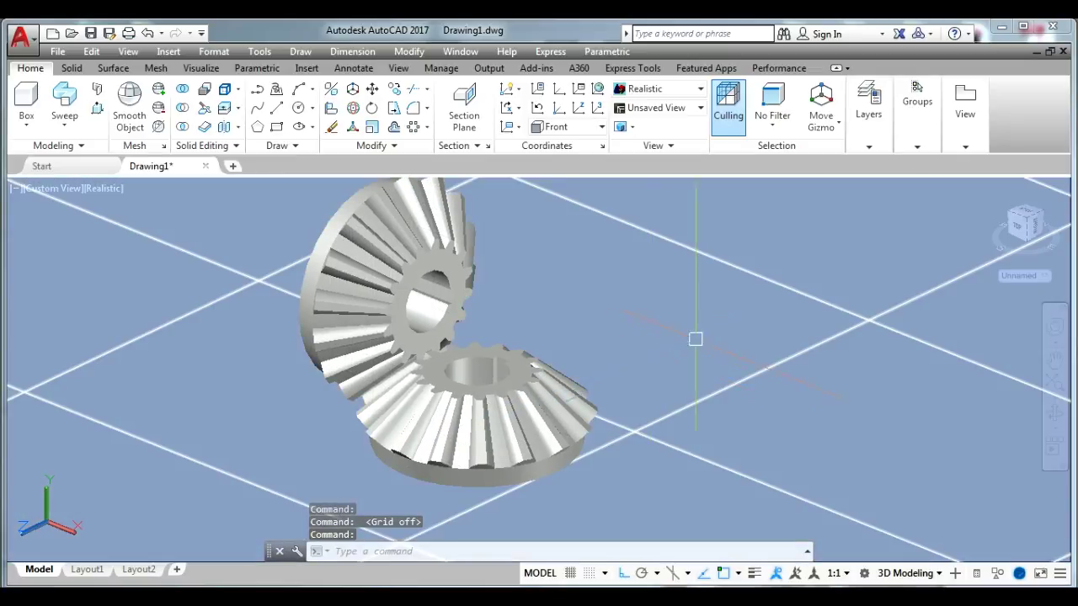
Orbit the shaded gears to a slightly different viewing angle.
mouse_move(710, 339)
shift+middle_down()
mouse_move(710, 354)
mouse_move(770, 332)
shift+middle_up()
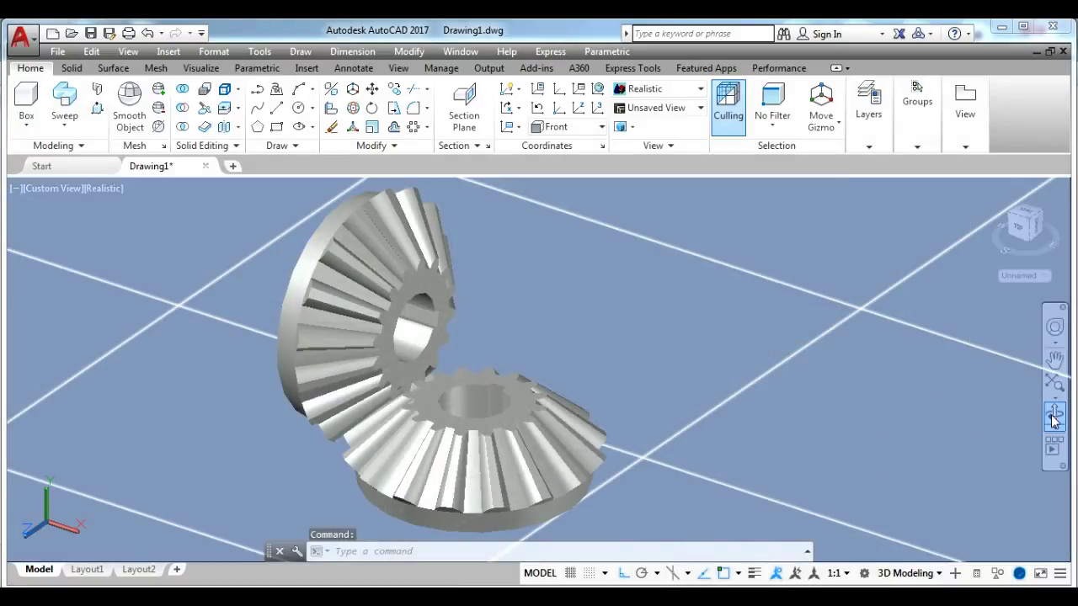
click(1055, 414)
drag(894, 369, 888, 363)
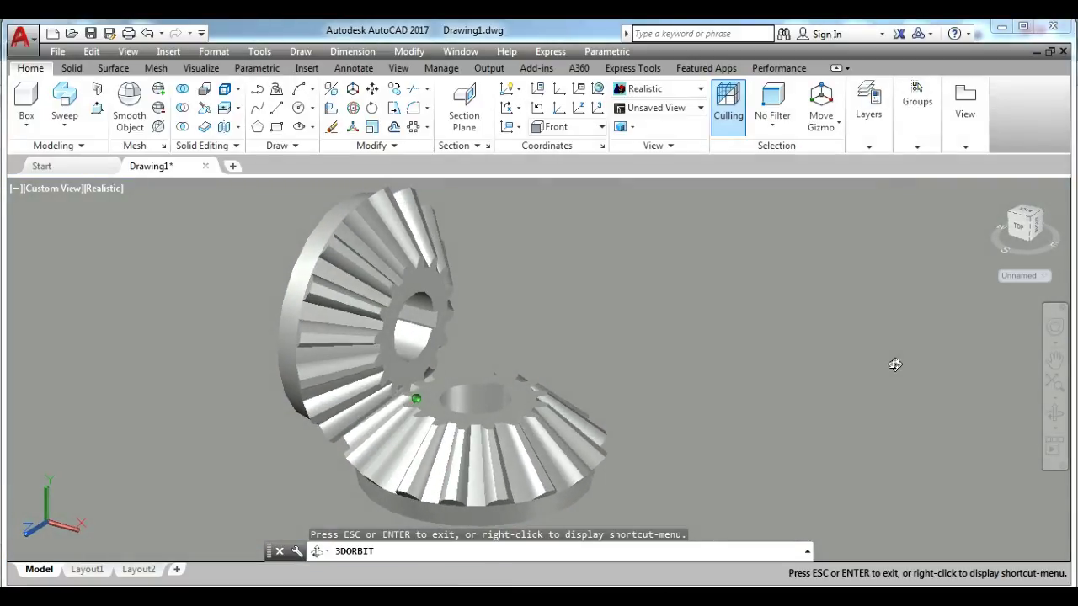
key(Escape)
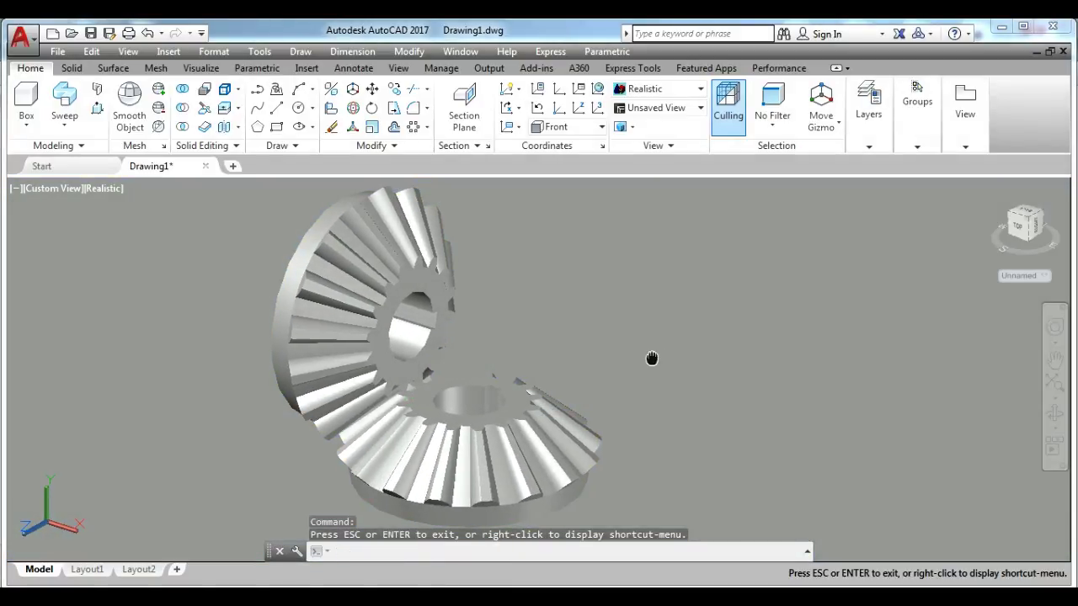
shift+middle_drag(649, 360, 665, 316)
text(RMAT)
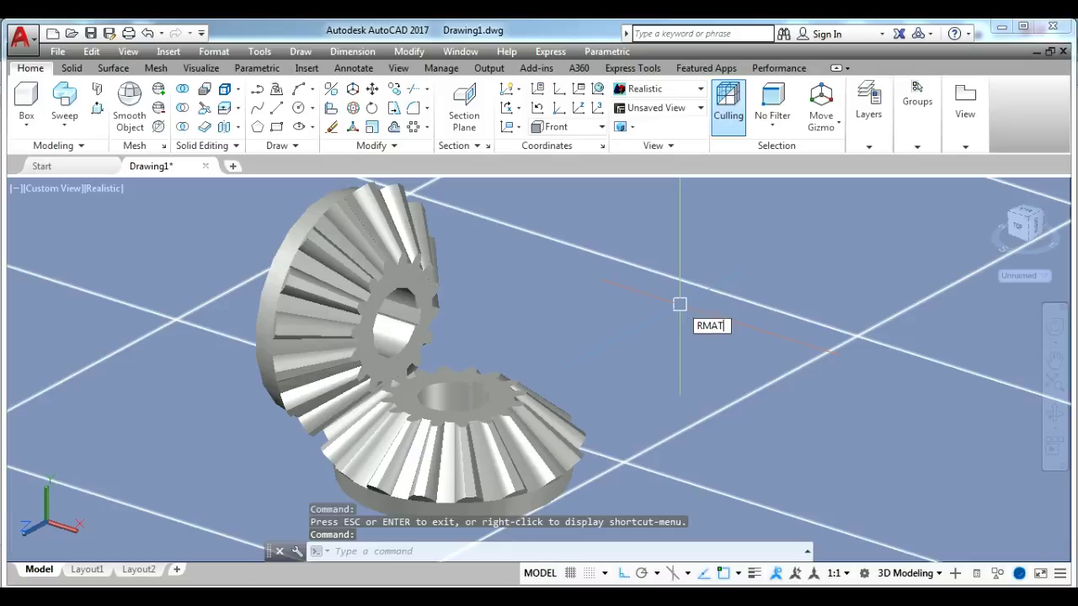
Open the Materials Browser with RMAT and search for SEMI POLISH.
key(Return)
mouse_move(679, 305)
middle_down()
mouse_move(589, 340)
mouse_move(638, 344)
middle_up()
click(838, 209)
text(SEMI)
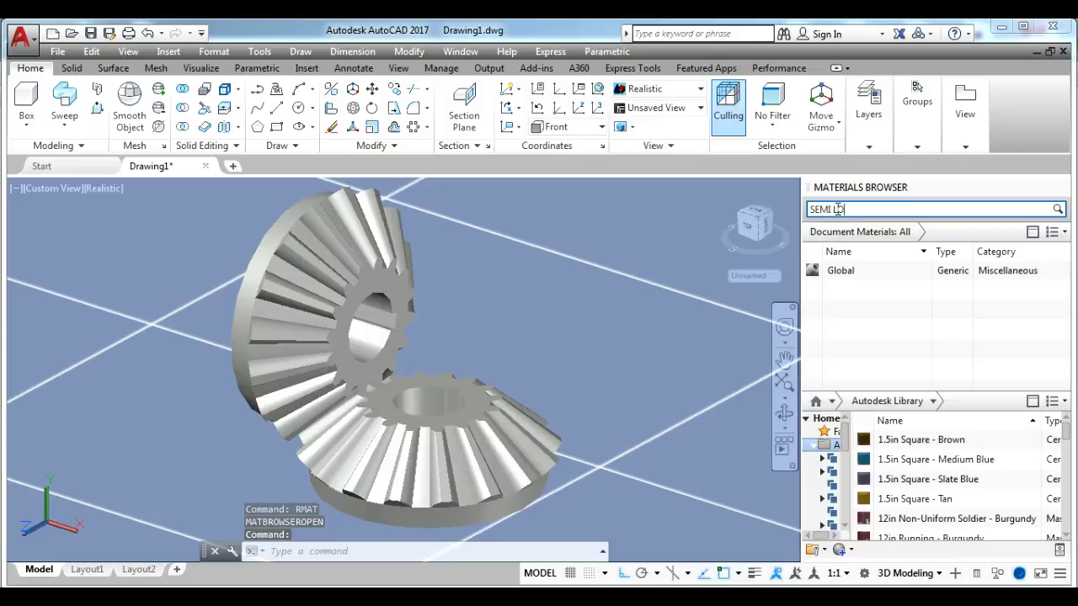
text(OL)
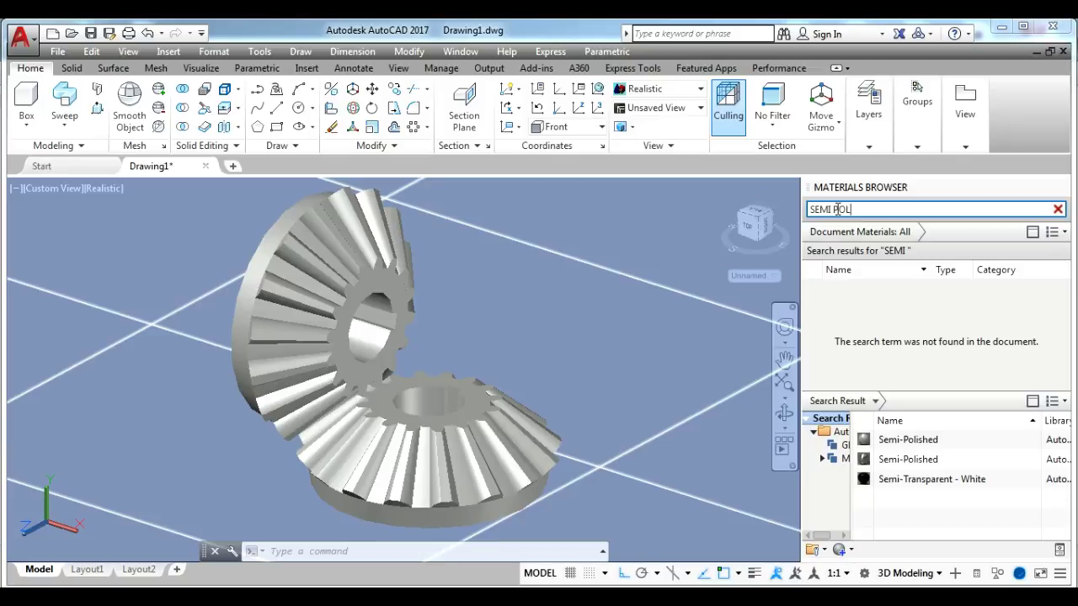
key(BackSpace)
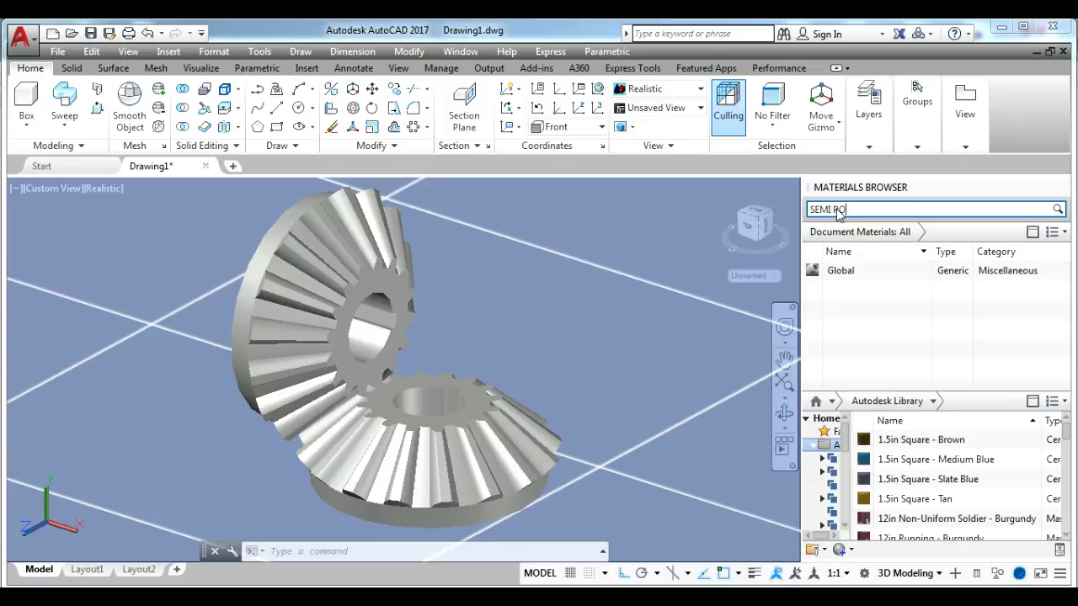
text(LISH)
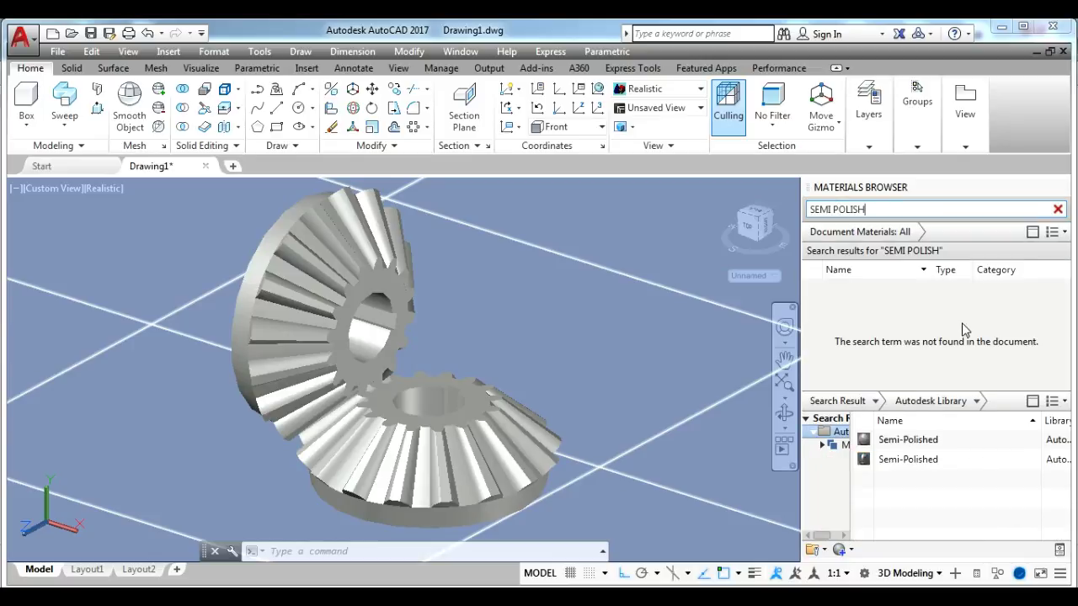
Apply the Semi-Polished aluminum material to both gears and orbit slightly.
drag(921, 441, 876, 349)
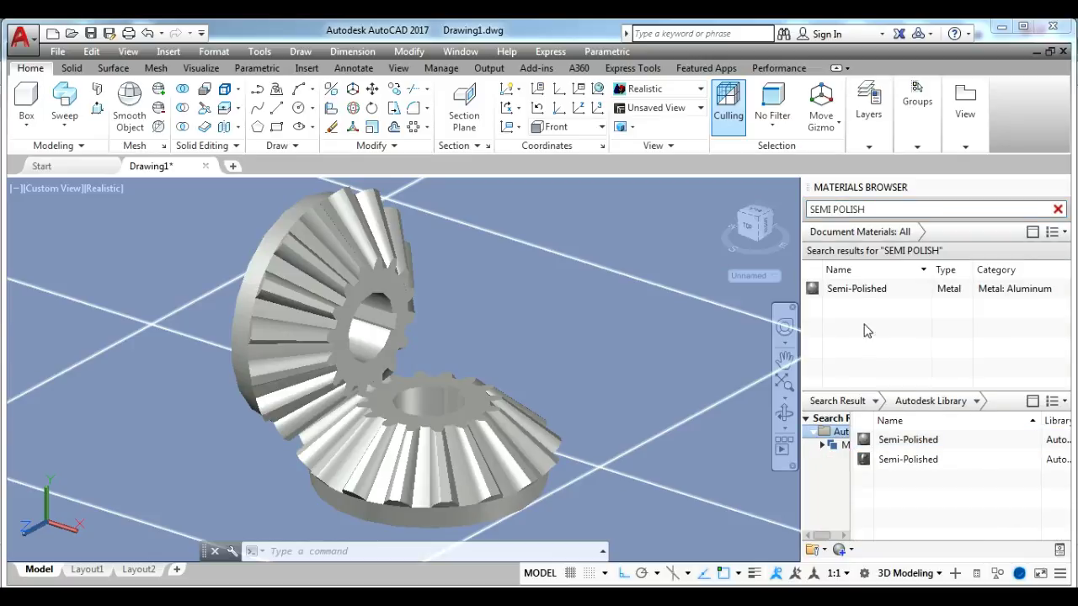
mouse_move(856, 289)
drag(484, 441, 484, 441)
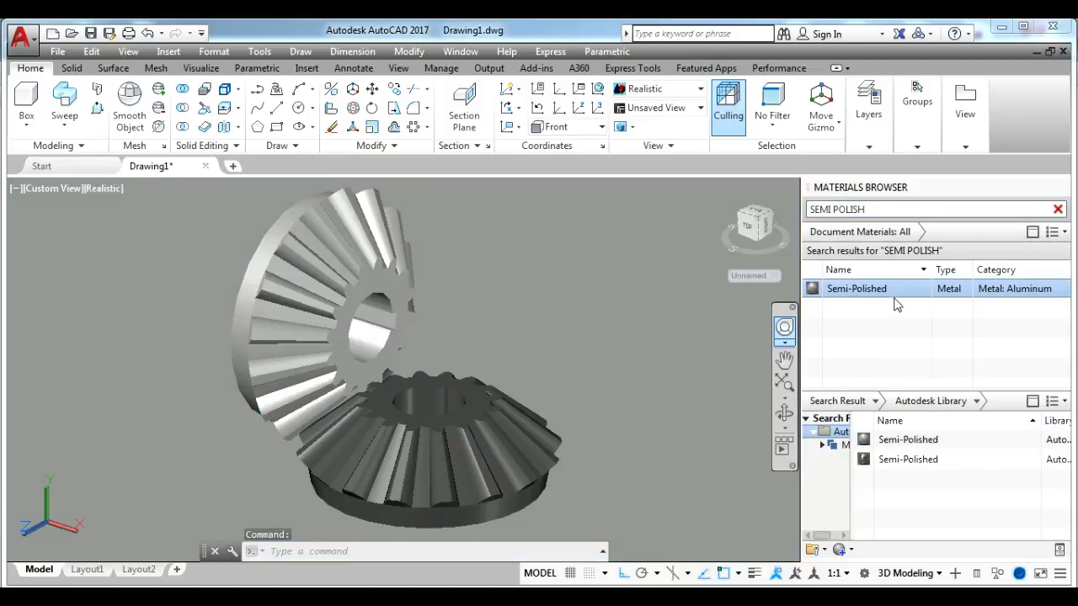
click(377, 284)
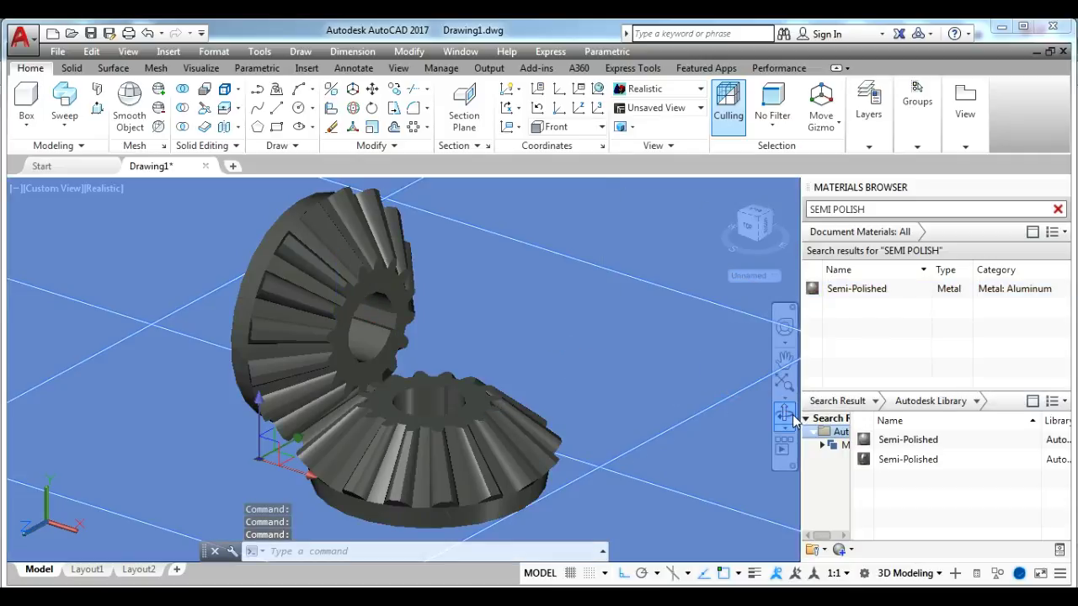
click(784, 412)
mouse_move(696, 389)
mouse_down()
mouse_move(657, 378)
mouse_move(681, 378)
mouse_up()
Turn on Full Shadows from the Visualize tab.
key(Escape)
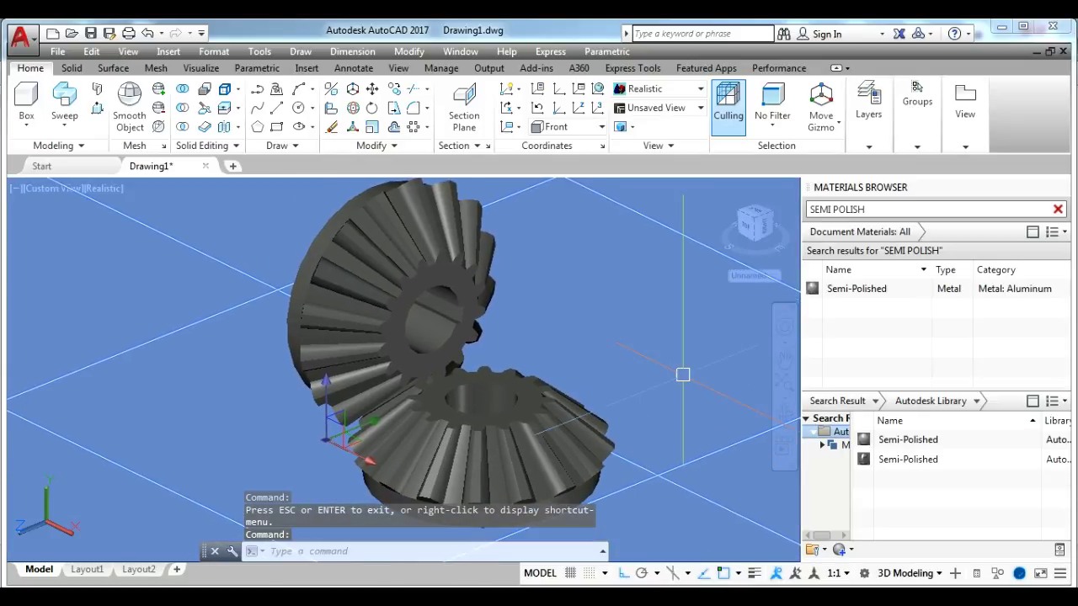
click(455, 270)
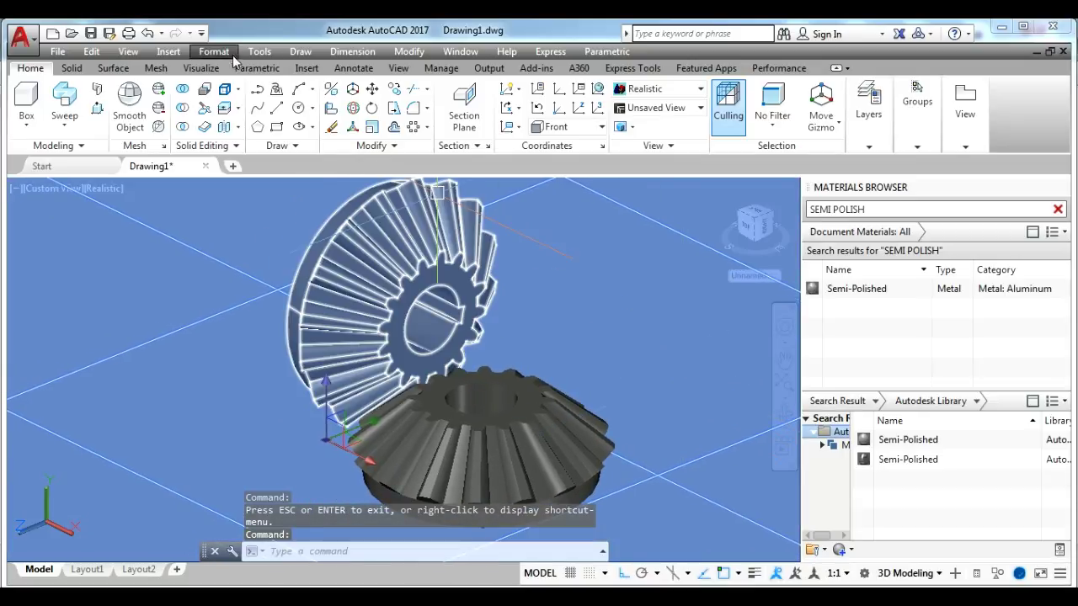
click(200, 67)
click(595, 140)
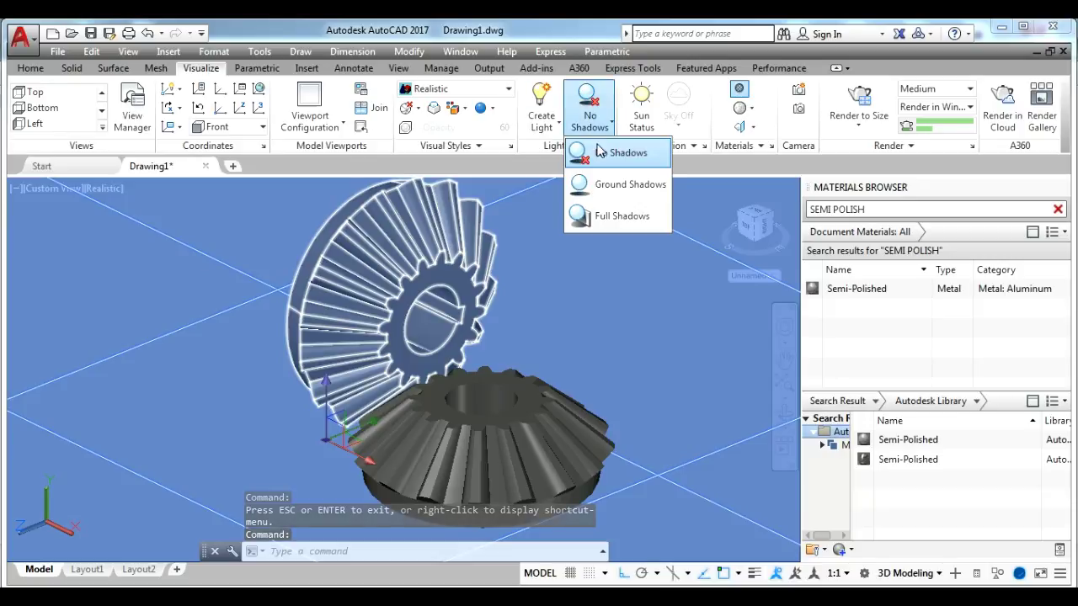
click(601, 218)
Turn on the render environment with a solid white background colour.
click(910, 145)
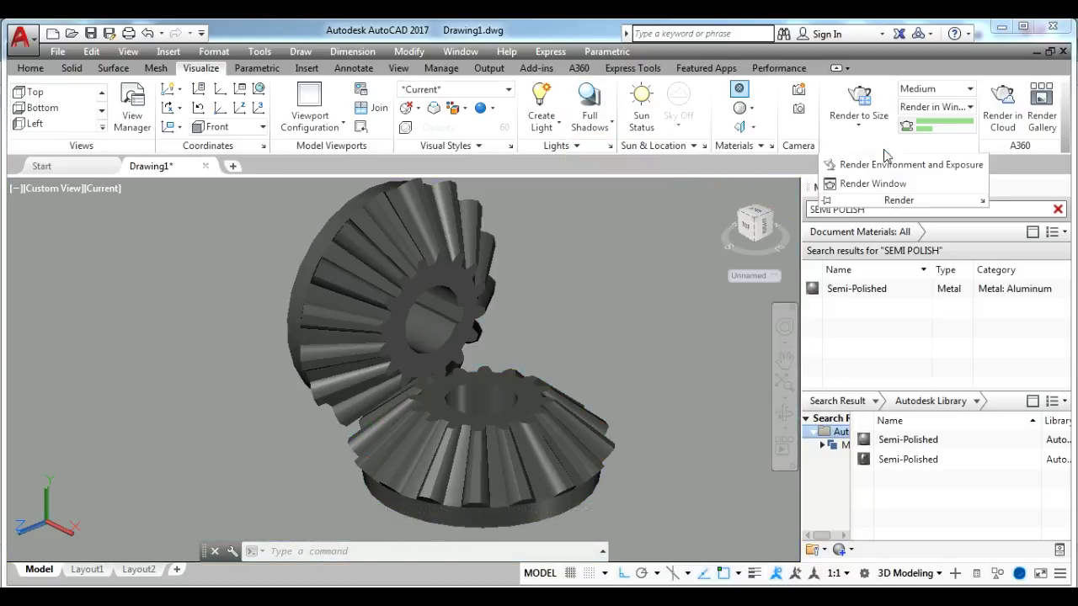
click(872, 166)
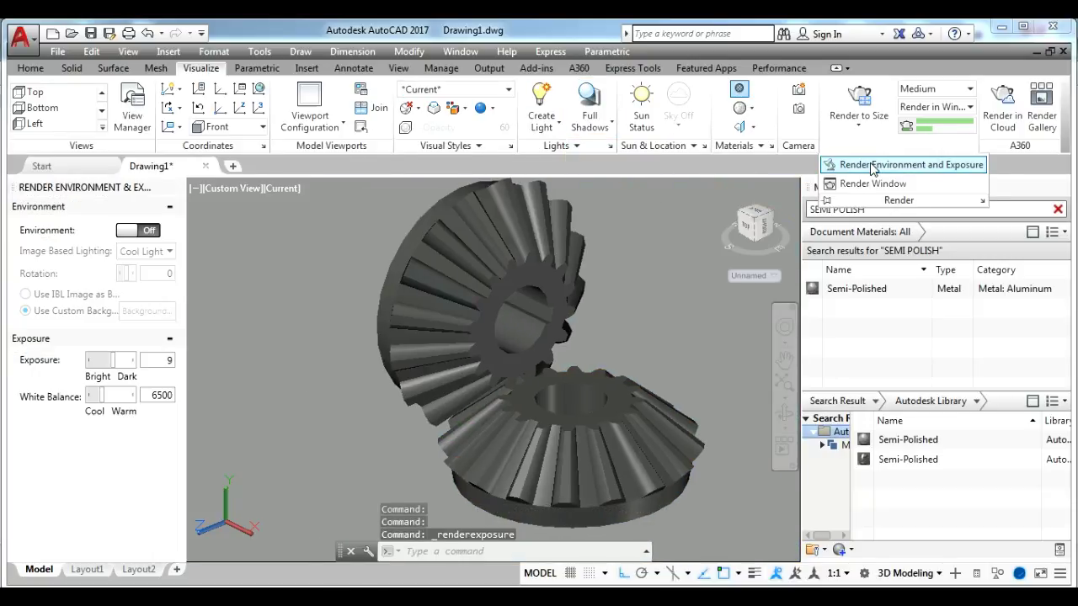
click(146, 231)
click(148, 311)
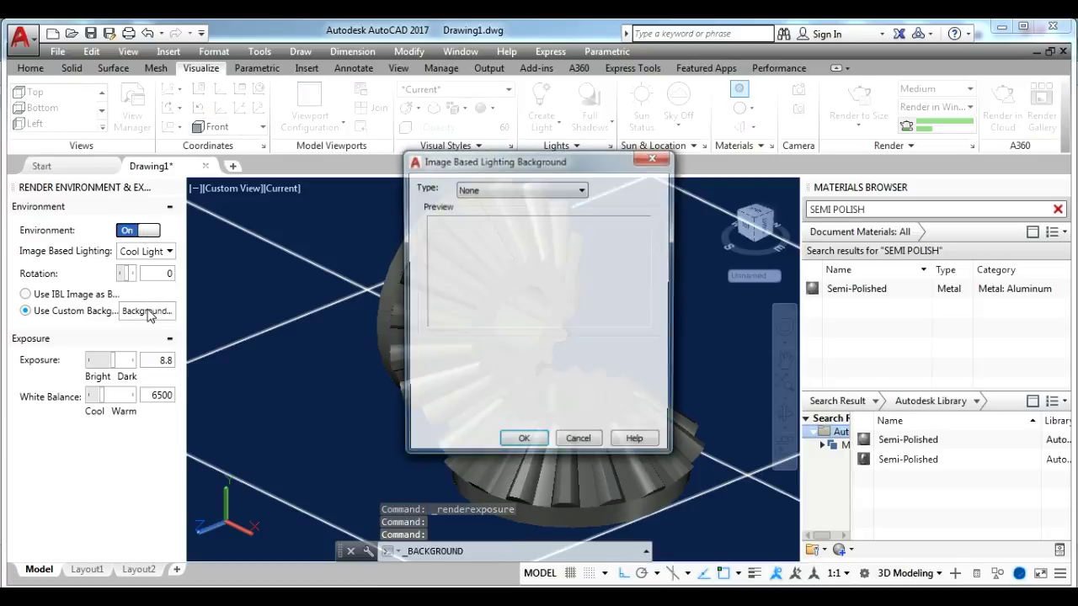
click(581, 189)
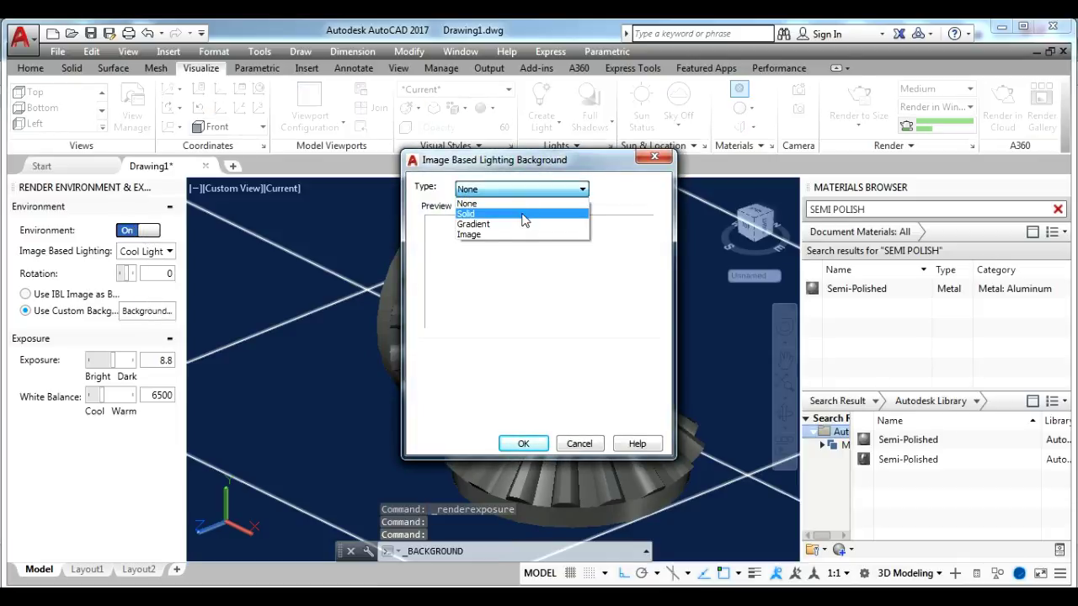
click(522, 215)
click(533, 395)
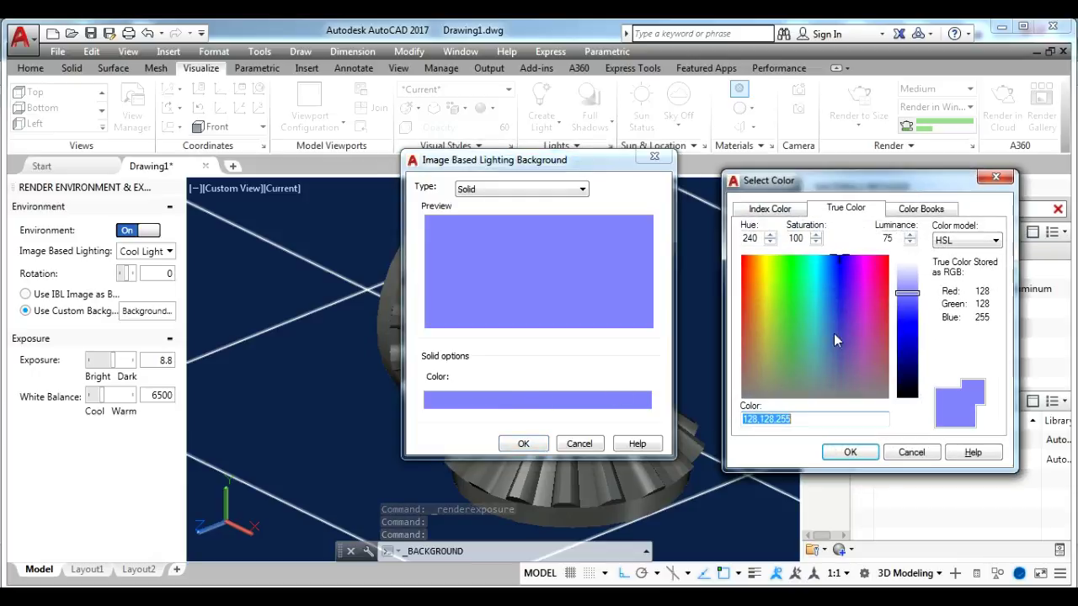
drag(908, 303, 910, 253)
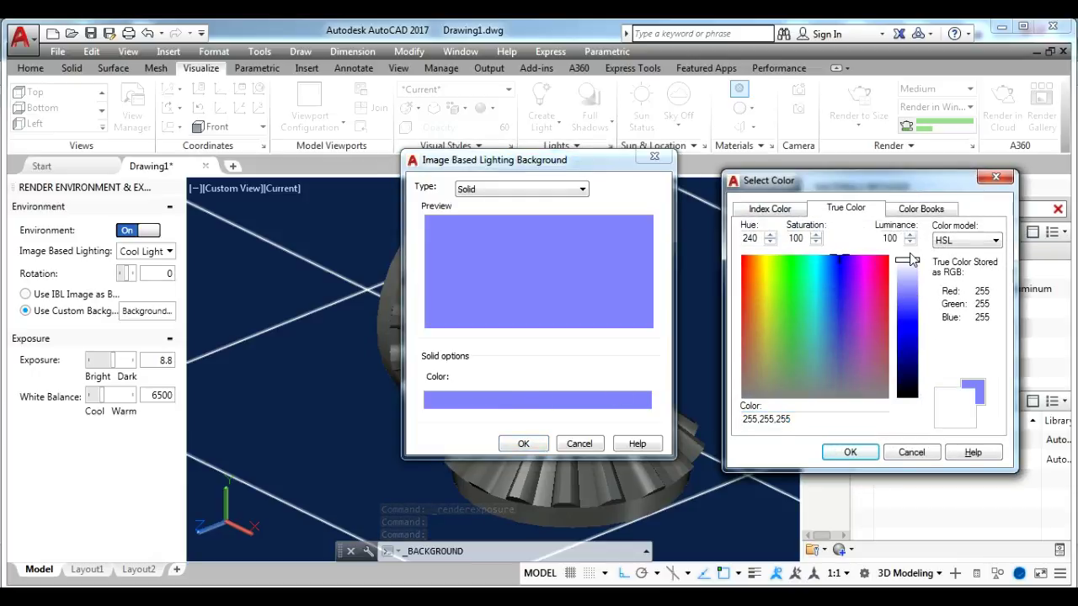
click(852, 452)
click(523, 443)
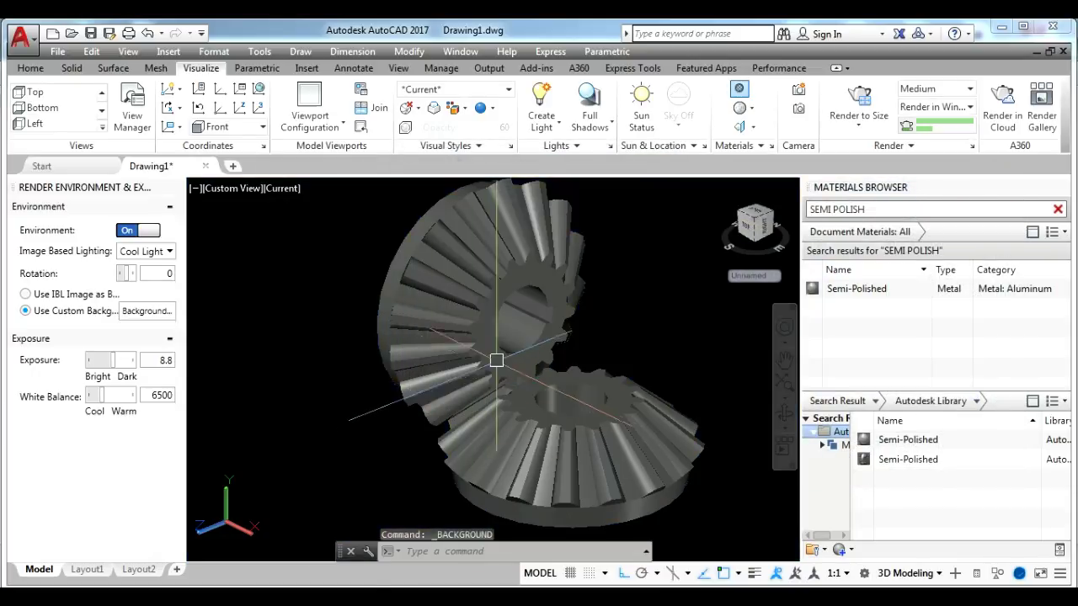
Pan the gears slightly left and down.
middle_drag(496, 427, 496, 362)
drag(496, 362, 452, 368)
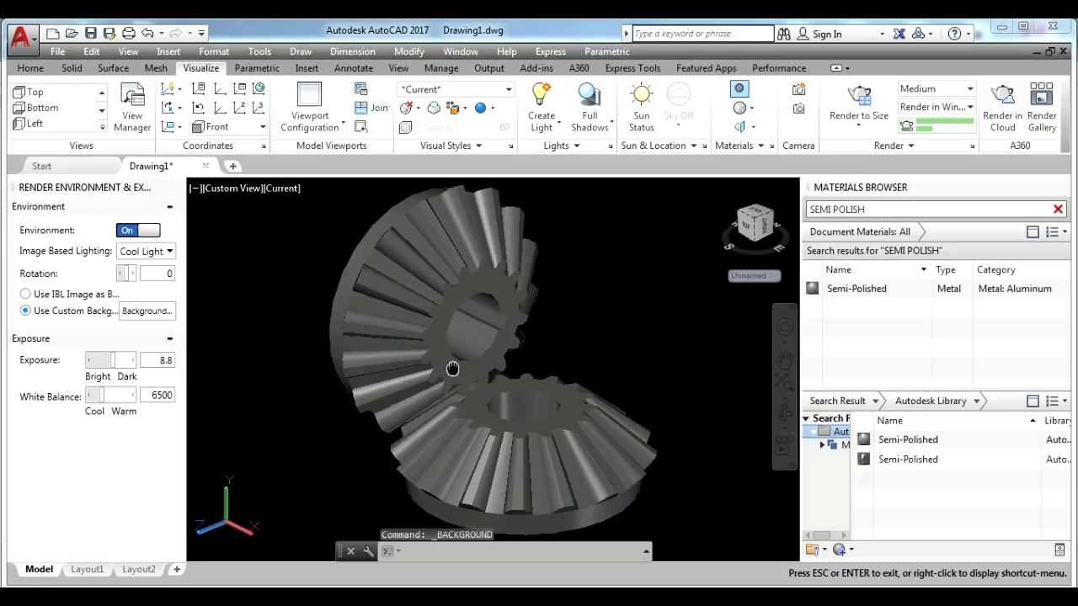
key(Escape)
Render the meshed gears to an image at a chosen output size.
click(859, 116)
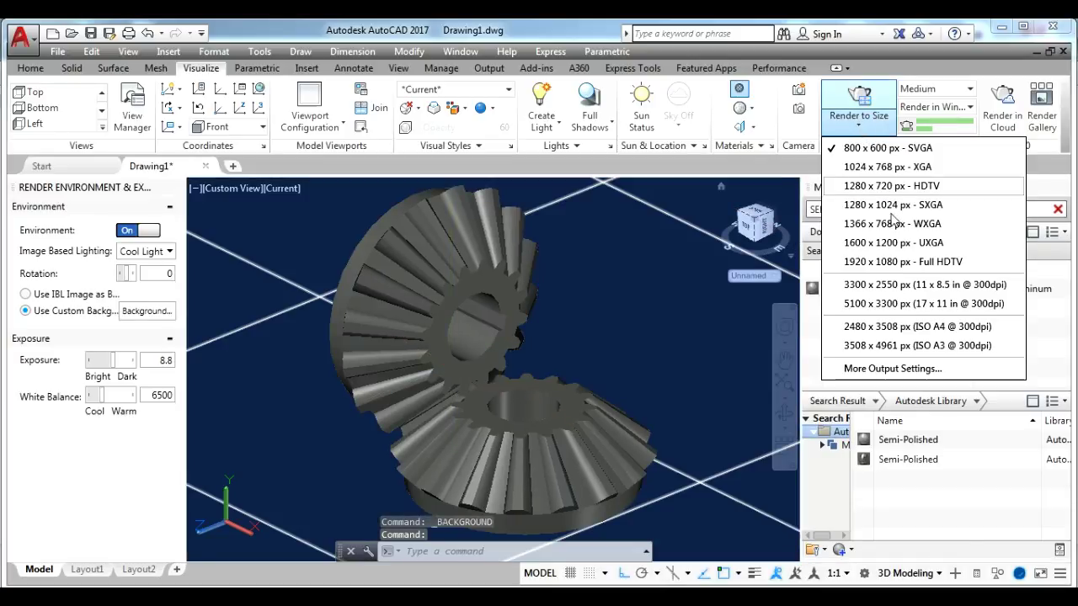
click(885, 264)
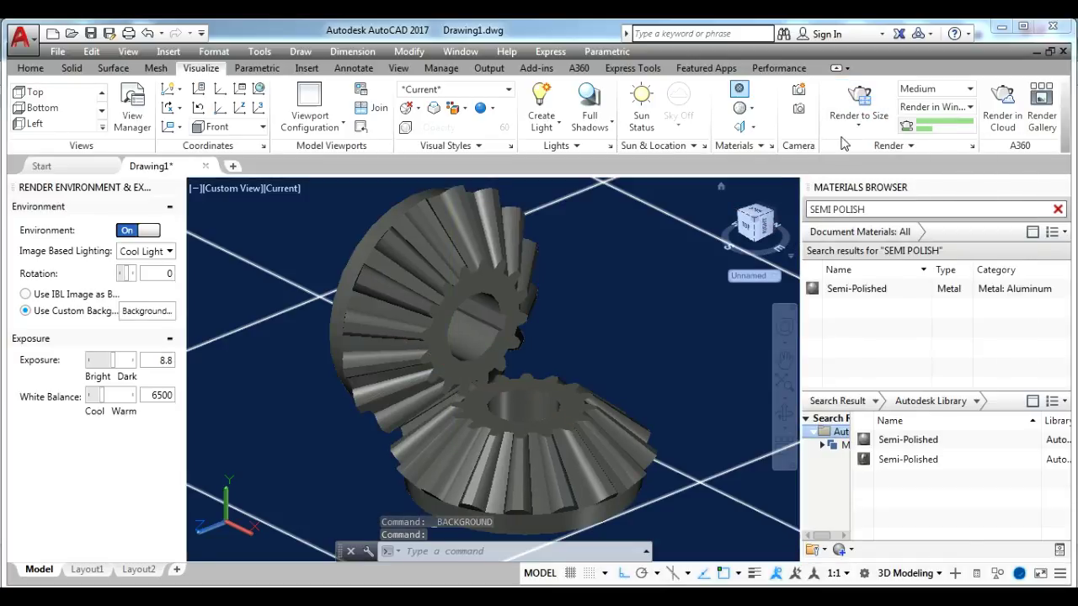
click(859, 105)
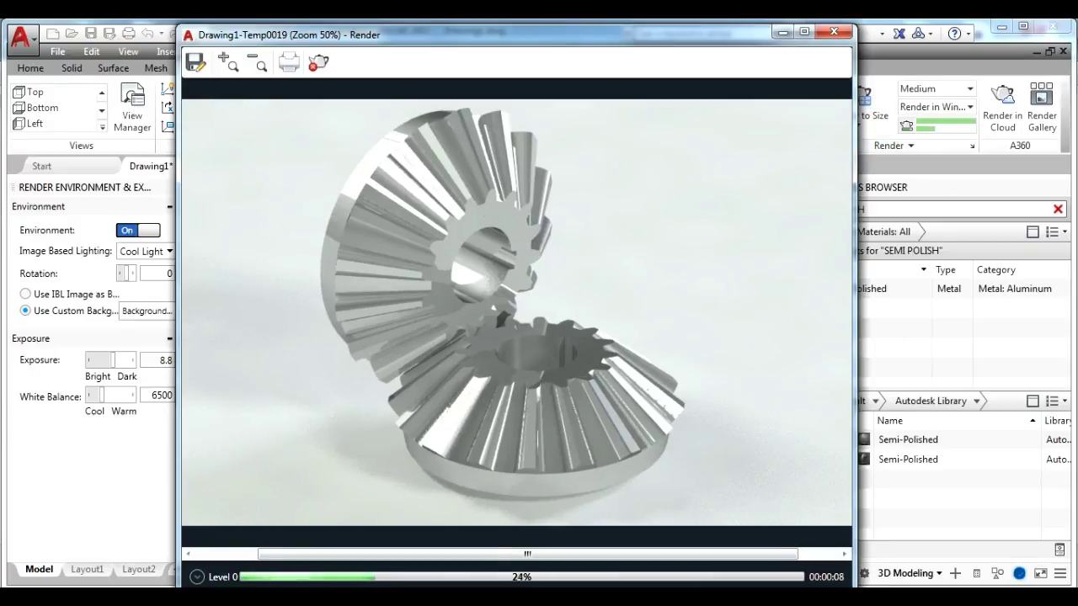